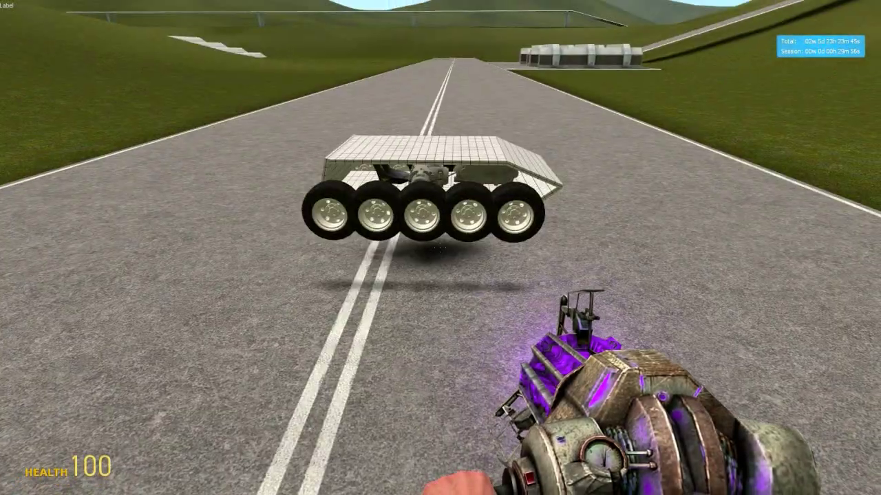
Step: Inspect the wheeled vehicle's hull, engine bay and wheels from both sides and the front
{"action": "key", "text": "w"}
{"action": "key", "text": "s"}
{"action": "key", "text": "w"}
{"action": "key", "text": "w"}
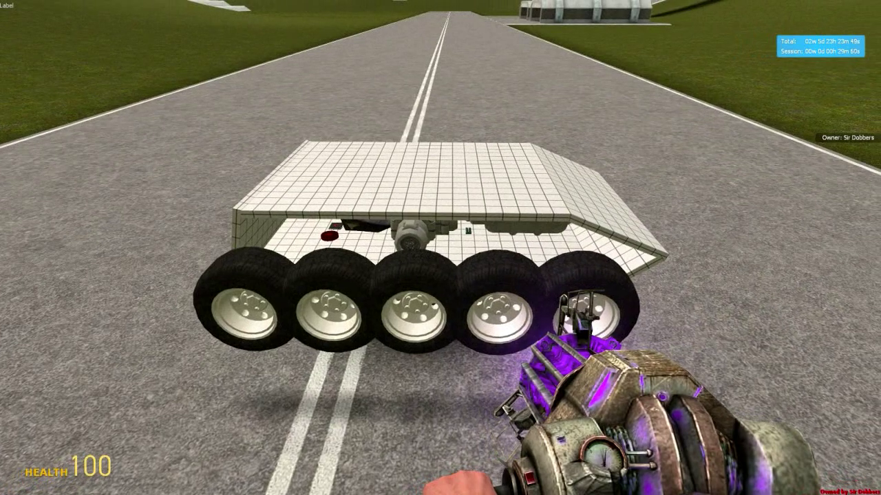
{"action": "key", "text": "w"}
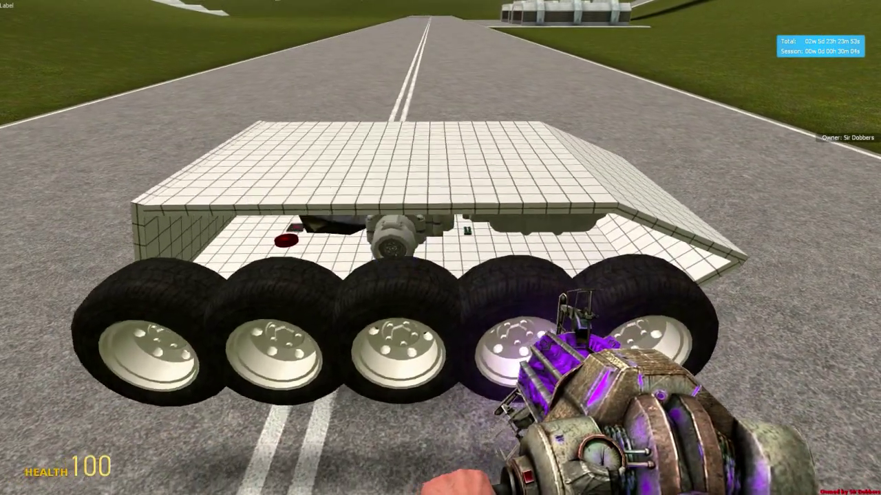
{"action": "key", "text": "w"}
{"action": "key", "text": "d"}
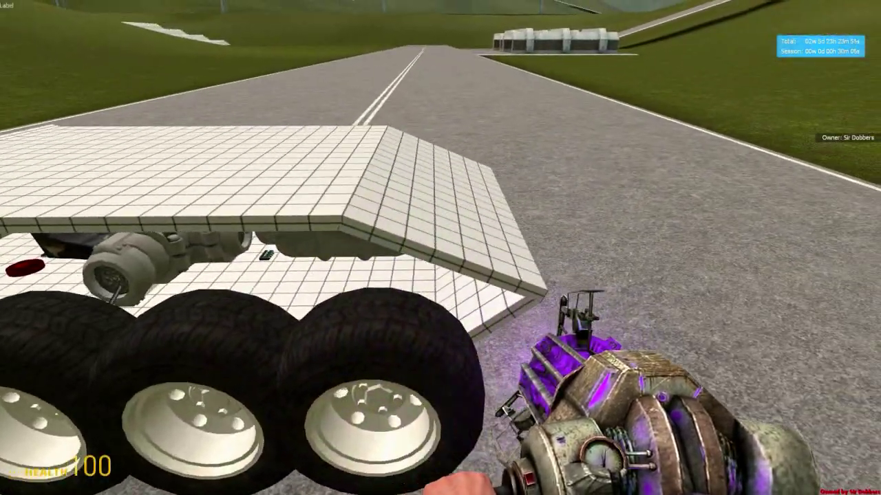
{"action": "left_click_drag", "start_coordinate": [440, 248], "coordinate": [440, 248]}
{"action": "key", "text": "d"}
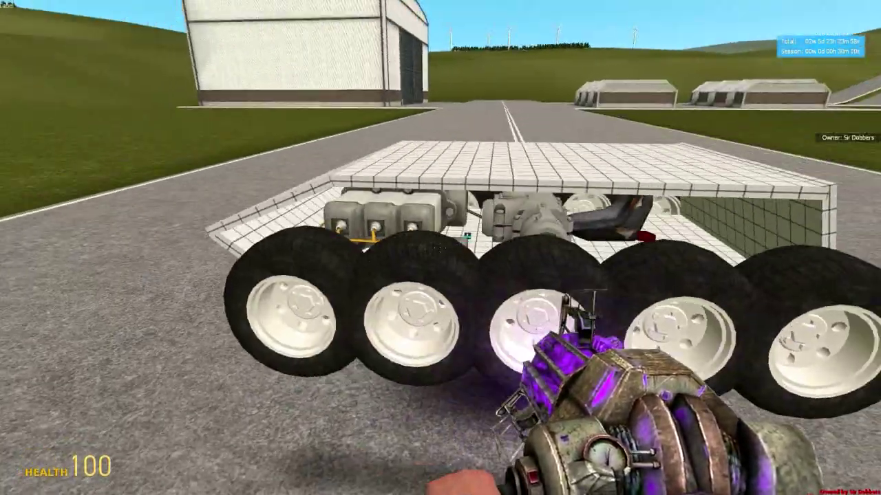
{"action": "key", "text": "w"}
{"action": "left_click_drag", "start_coordinate": [440, 248], "coordinate": [440, 248]}
{"action": "key", "text": "s"}
{"action": "key", "text": "w"}
{"action": "left_click_drag", "start_coordinate": [440, 248], "coordinate": [440, 248]}
{"action": "key", "text": "2"}
{"action": "key", "text": "s"}
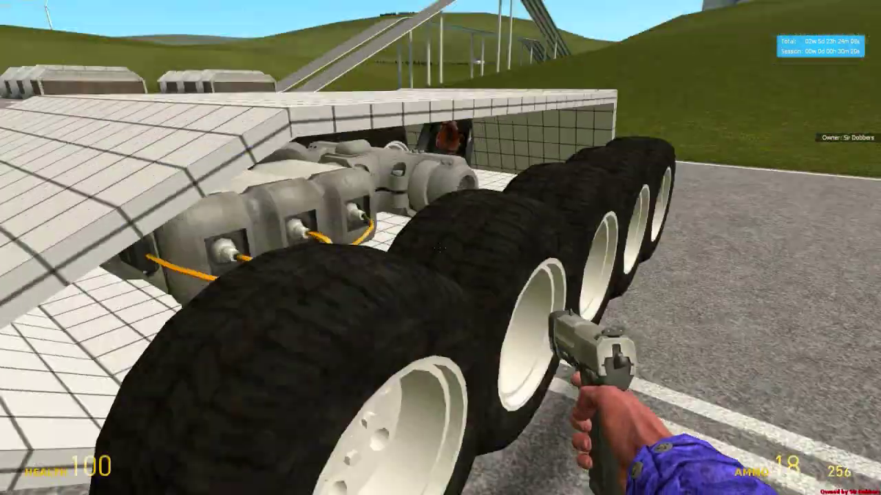
{"action": "key", "text": "a"}
{"action": "key", "text": "a"}
{"action": "key", "text": "w"}
{"action": "key", "text": "s"}
{"action": "key", "text": "1"}
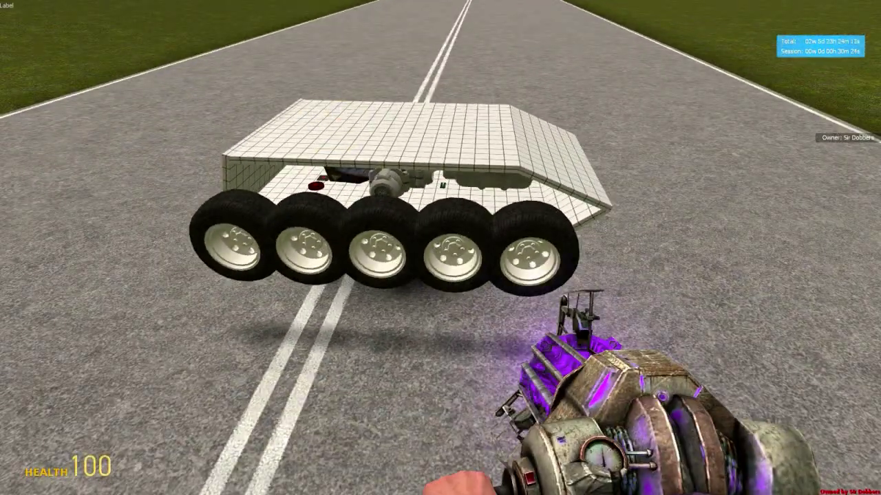
{"action": "key", "text": "w"}
{"action": "key", "text": "s"}
{"action": "key", "text": "w"}
{"action": "key", "text": "s"}
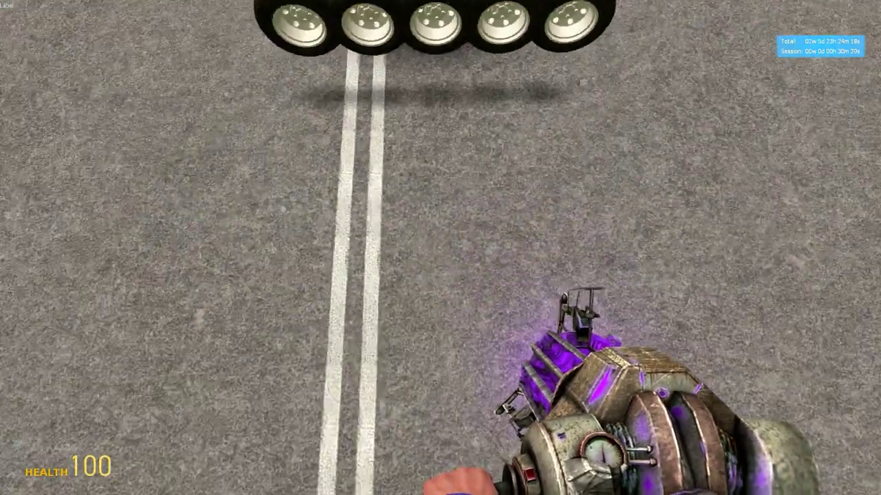
Step: Spawn a tube_60x30 from the SProps cylinders, stand it with its opening facing up and freeze it beside the vehicle
{"action": "key", "text": "q"}
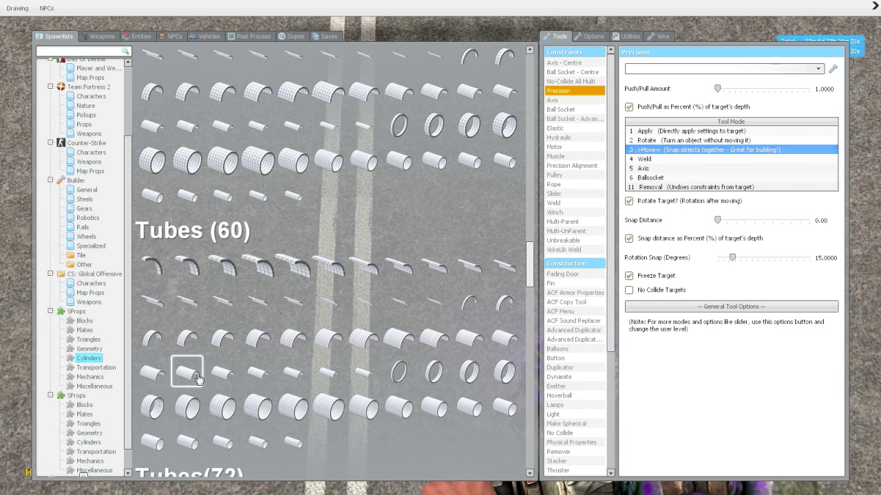
{"action": "left_click", "coordinate": [150, 409]}
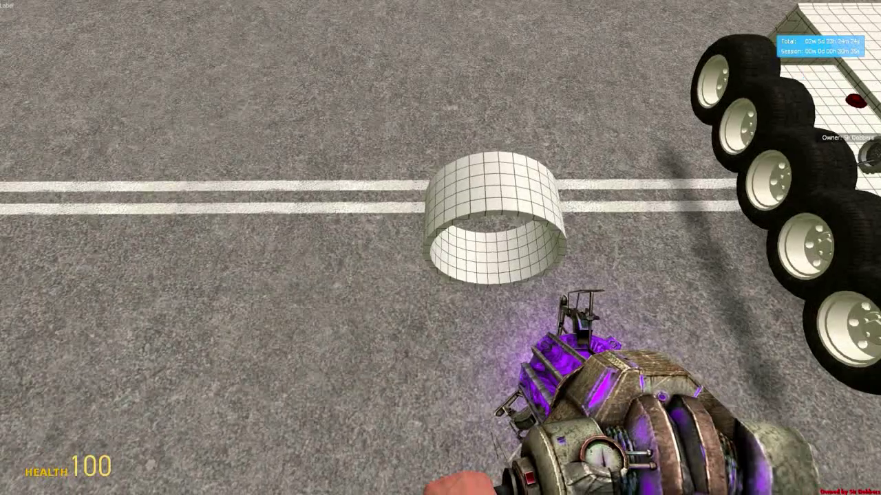
{"action": "left_click", "coordinate": [440, 248]}
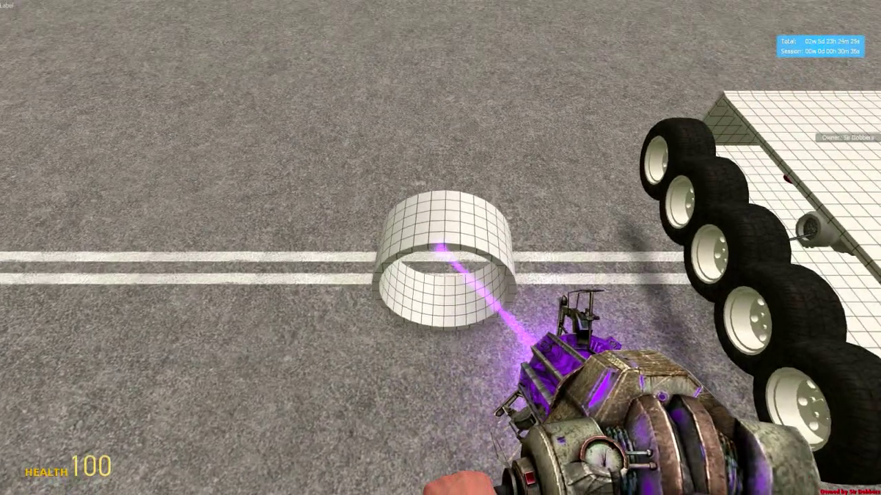
{"action": "key", "text": "shift+e"}
{"action": "right_click", "coordinate": [440, 247]}
{"action": "key", "text": "w"}
{"action": "key", "text": "s"}
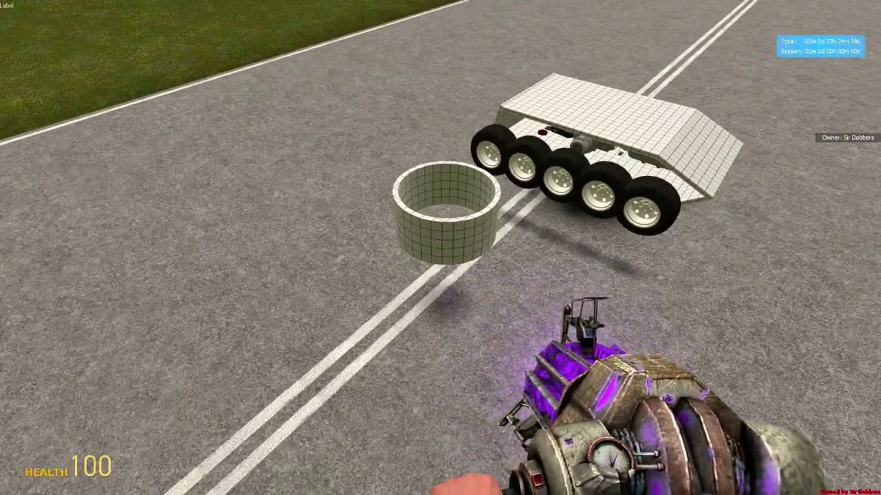
{"action": "key", "text": "2"}
{"action": "key", "text": "q"}
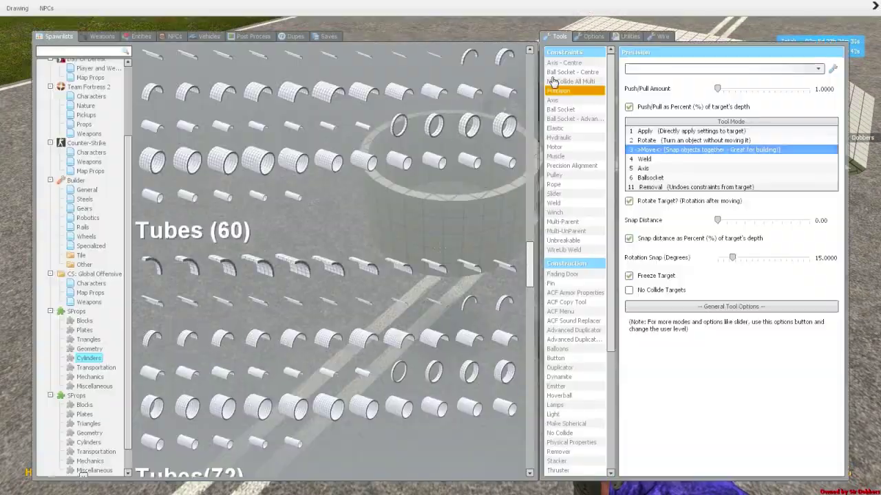
{"action": "left_click", "coordinate": [559, 92]}
{"action": "key", "text": "q"}
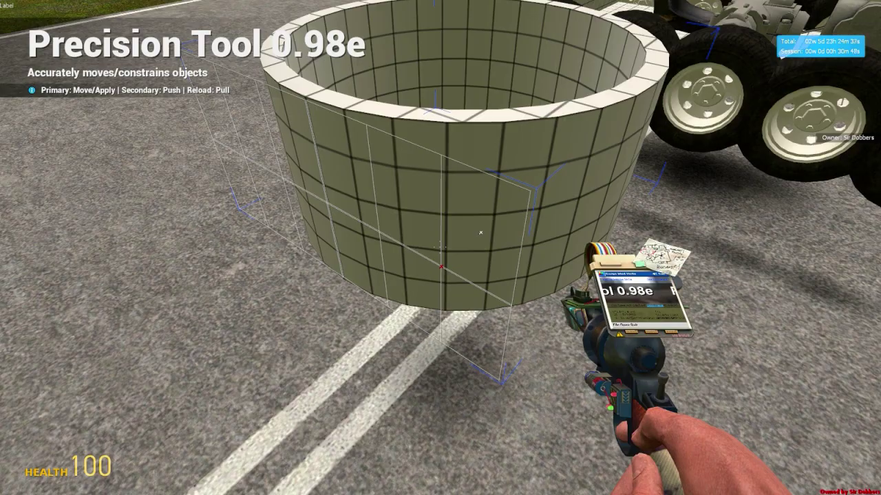
{"action": "key", "text": "s"}
{"action": "key", "text": "1"}
{"action": "key", "text": "w"}
Step: Lower the voice receive volume to its minimum in the game options and resume the game
{"action": "key", "text": "Escape"}
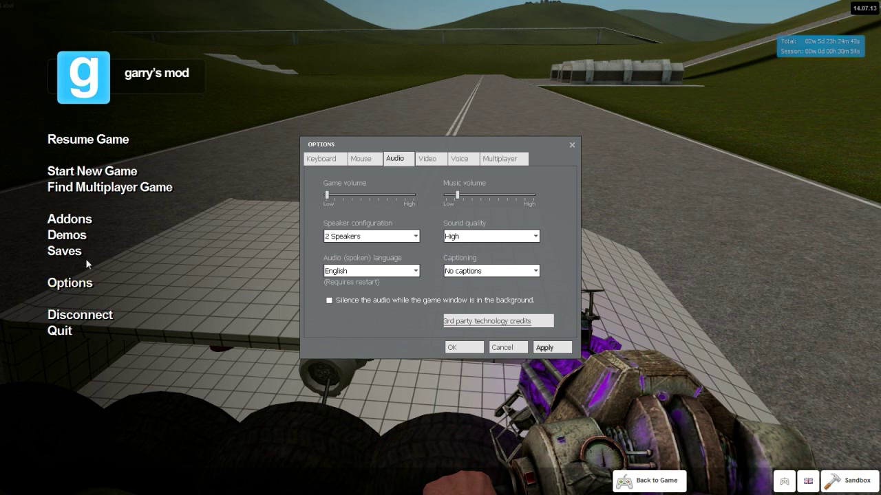
{"action": "left_click", "coordinate": [450, 159]}
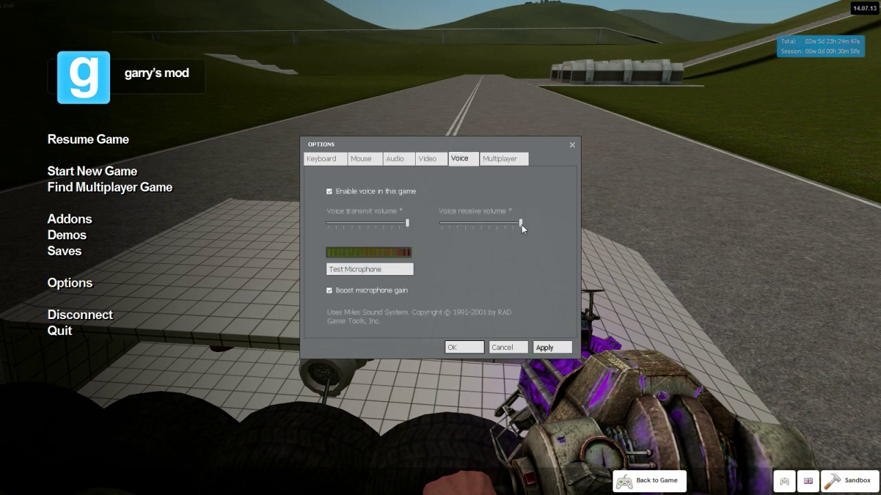
{"action": "left_click_drag", "start_coordinate": [520, 224], "coordinate": [441, 224]}
{"action": "left_click", "coordinate": [552, 347]}
{"action": "key", "text": "Escape"}
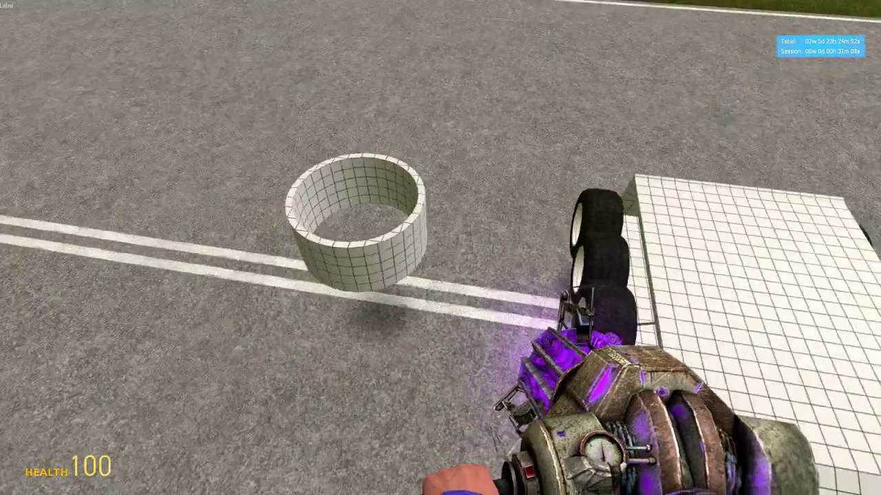
Step: Snap the underside of the tube onto the hull's flat top plate with the Precision tool's move mode
{"action": "key", "text": "q"}
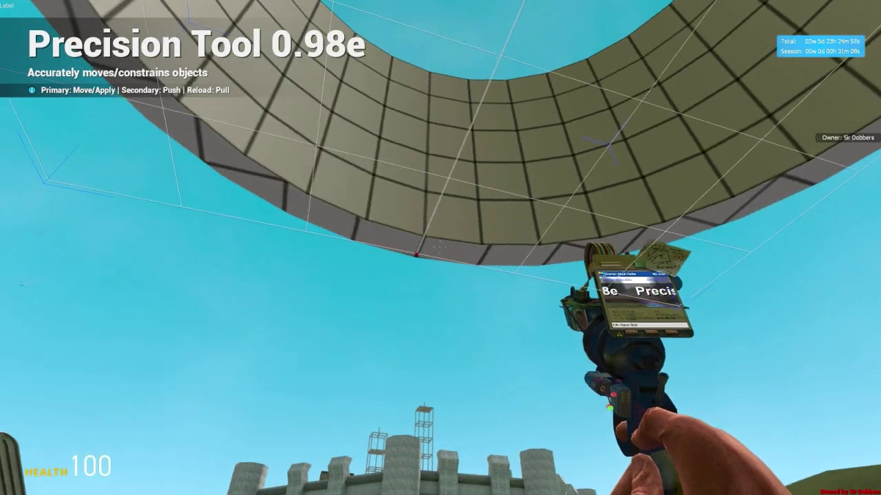
{"action": "left_click", "coordinate": [440, 247]}
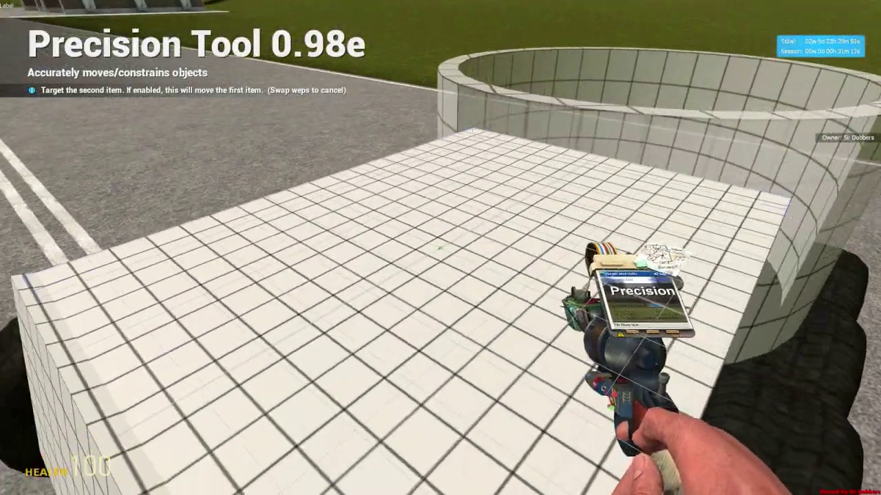
{"action": "left_click", "coordinate": [440, 248]}
{"action": "left_click", "coordinate": [441, 248]}
{"action": "key", "text": "2"}
{"action": "key", "text": "s"}
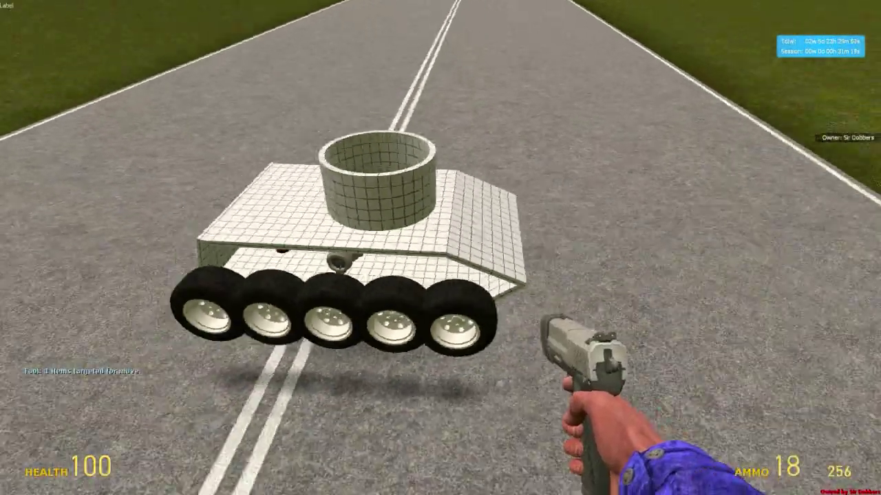
Step: Examine the tube's placement and proportions on the hull from the side and the front
{"action": "key", "text": "s"}
{"action": "key", "text": "w"}
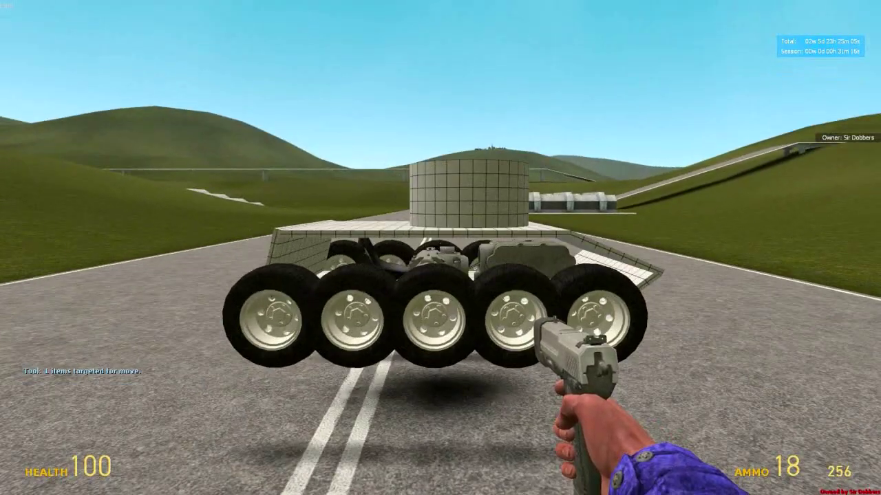
{"action": "key", "text": "w"}
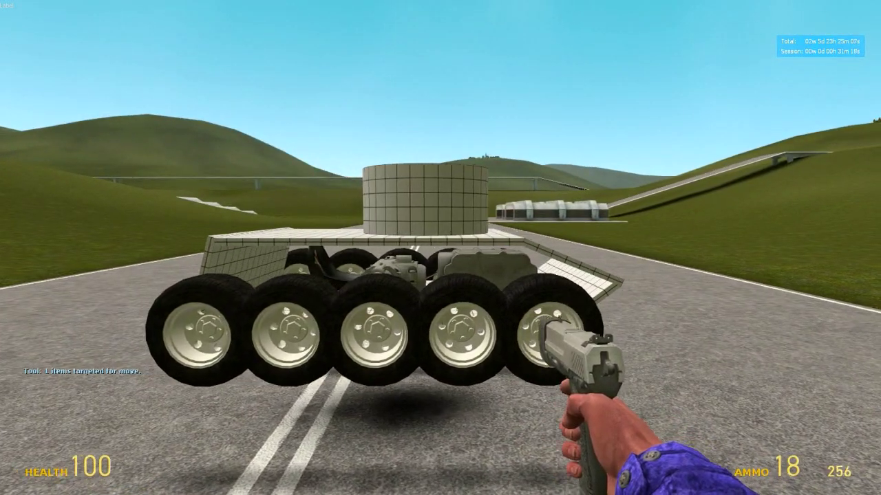
{"action": "key", "text": "d"}
{"action": "key", "text": "s"}
{"action": "key", "text": "w"}
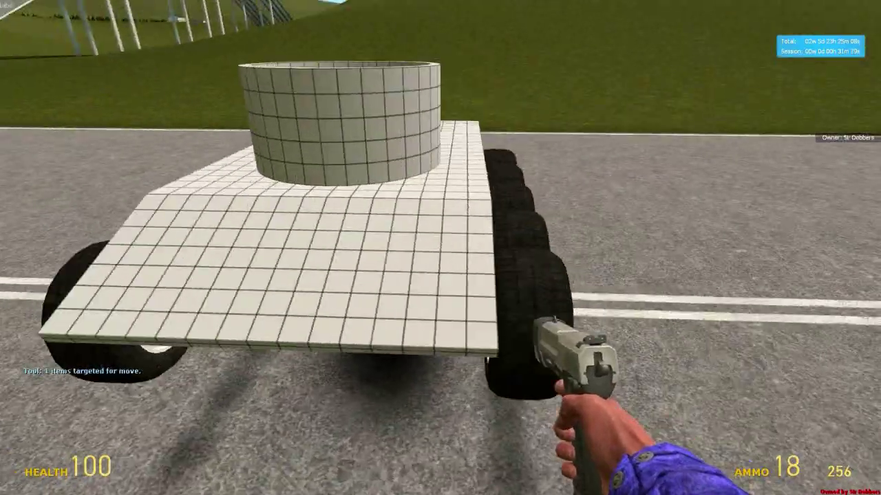
{"action": "key", "text": "s"}
{"action": "key", "text": "w"}
{"action": "key", "text": "a"}
Step: Spawn a square plate from the SProps Plates (48) group and position it beside the vehicle with the physics gun
{"action": "scroll", "coordinate": [440, 248], "scroll_direction": "down", "scroll_amount": 3}
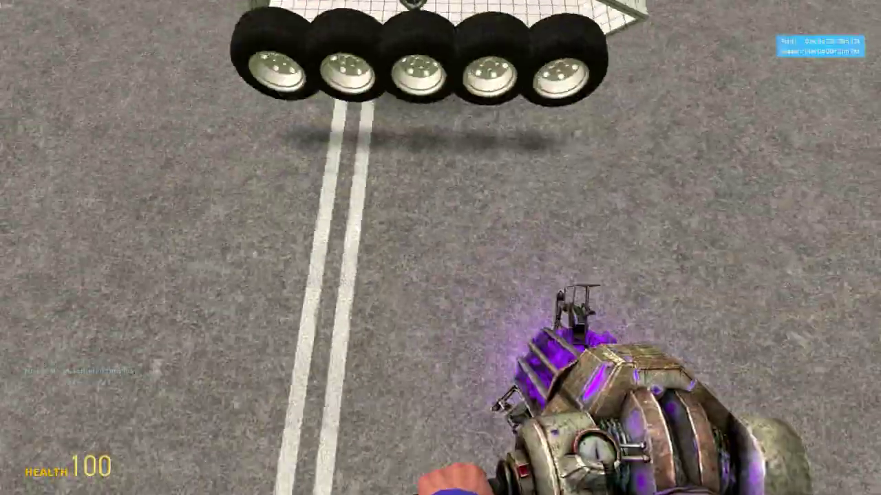
{"action": "key", "text": "q"}
{"action": "left_click", "coordinate": [84, 331]}
{"action": "key", "text": "q"}
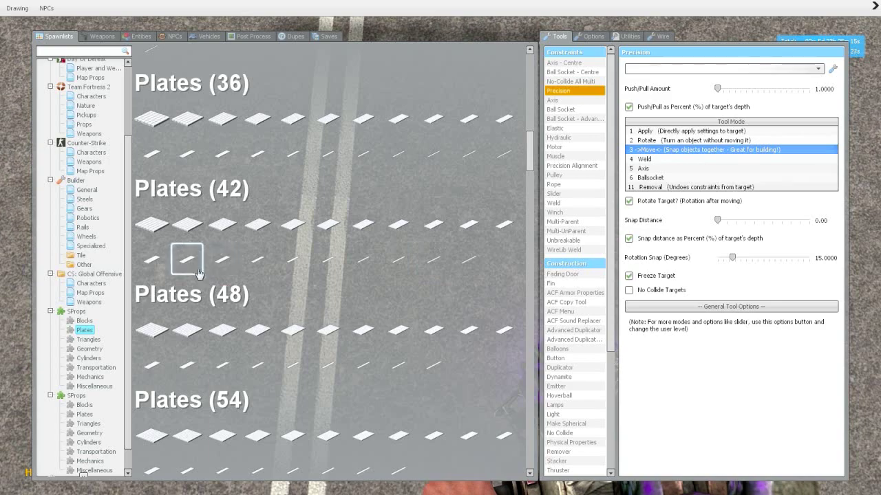
{"action": "left_click", "coordinate": [181, 342]}
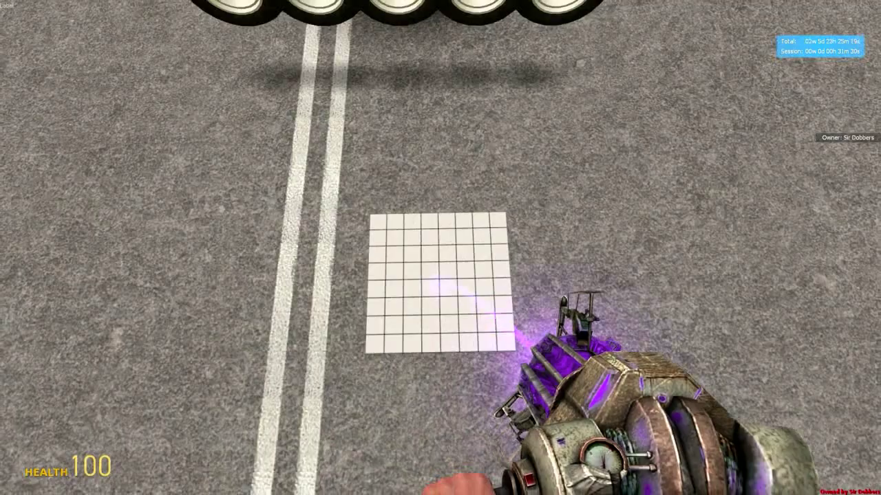
{"action": "left_click_drag", "start_coordinate": [440, 248], "coordinate": [440, 248]}
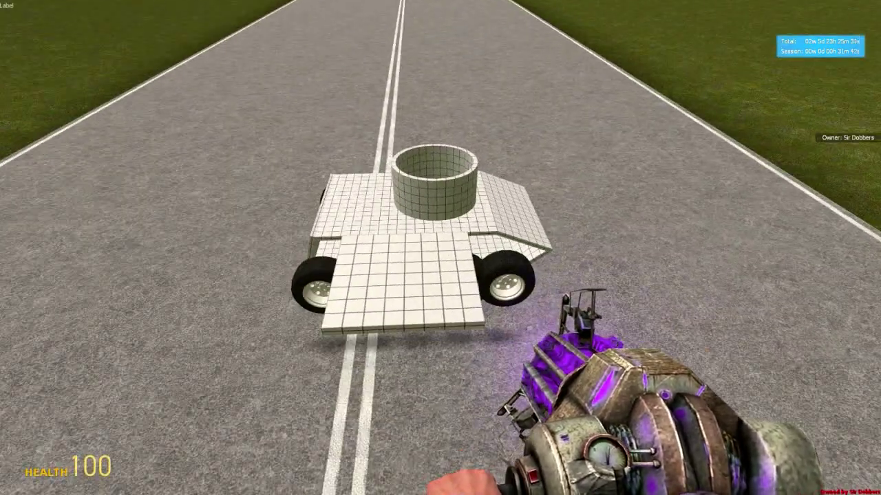
{"action": "left_click", "coordinate": [441, 248]}
Step: Check the hull tube's size in the Tubes (60) group of the SProps cylinders
{"action": "key", "text": "q"}
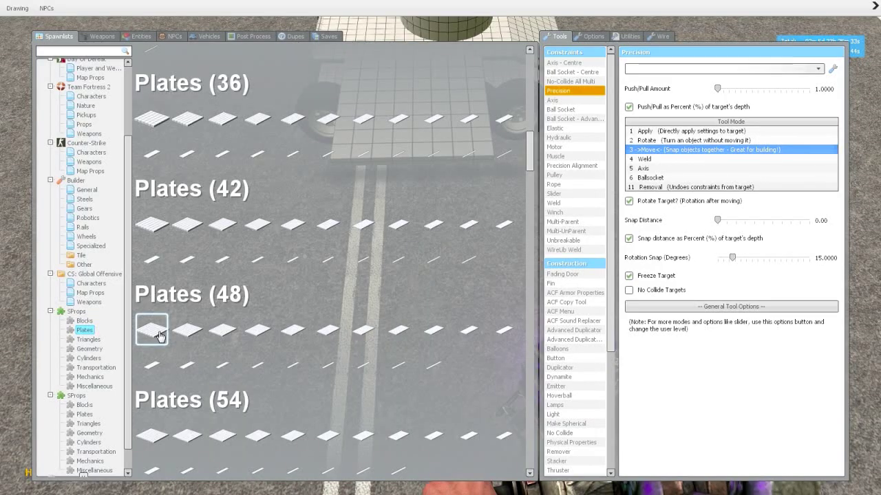
{"action": "left_click", "coordinate": [91, 359]}
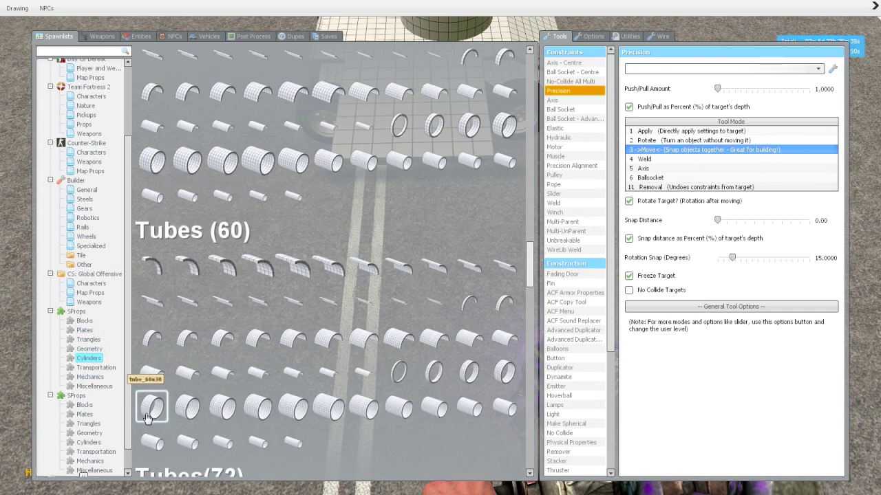
{"action": "key", "text": "a"}
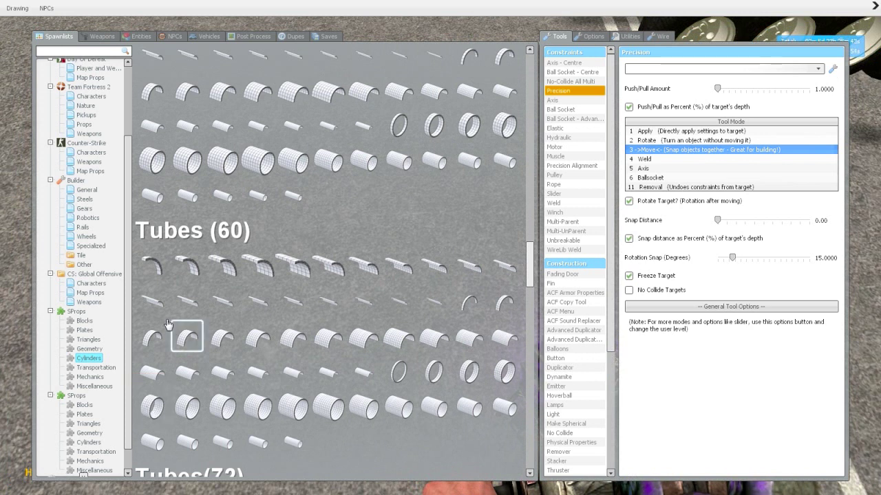
{"action": "key", "text": "q"}
Step: Spawn the first square plate of the SProps Plates (48) group and hold it level above the ground beside the vehicle
{"action": "key", "text": "q"}
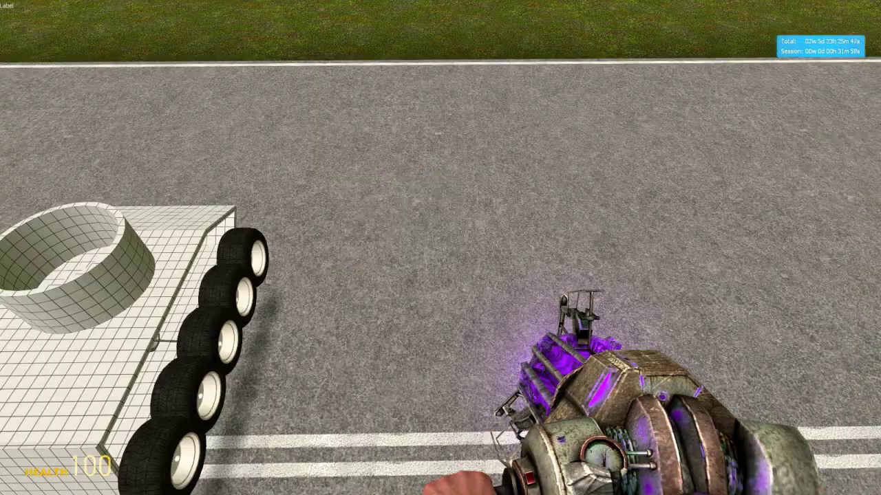
{"action": "left_click", "coordinate": [85, 333]}
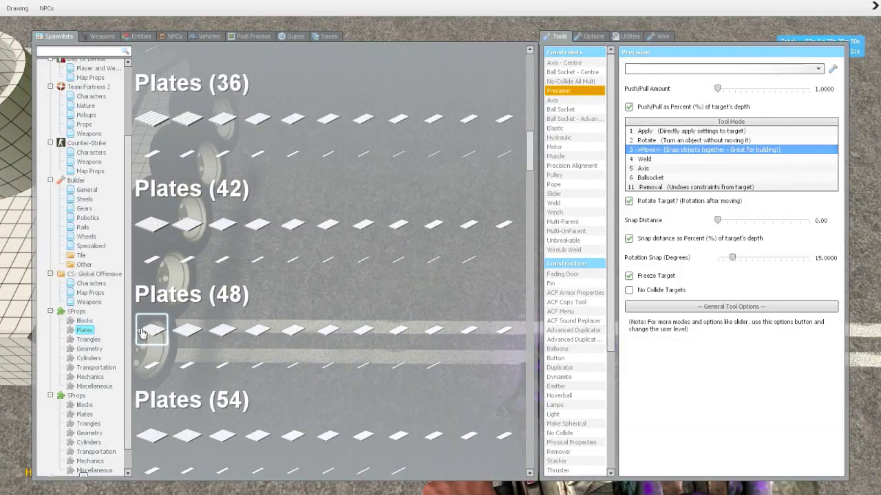
{"action": "left_click", "coordinate": [142, 333]}
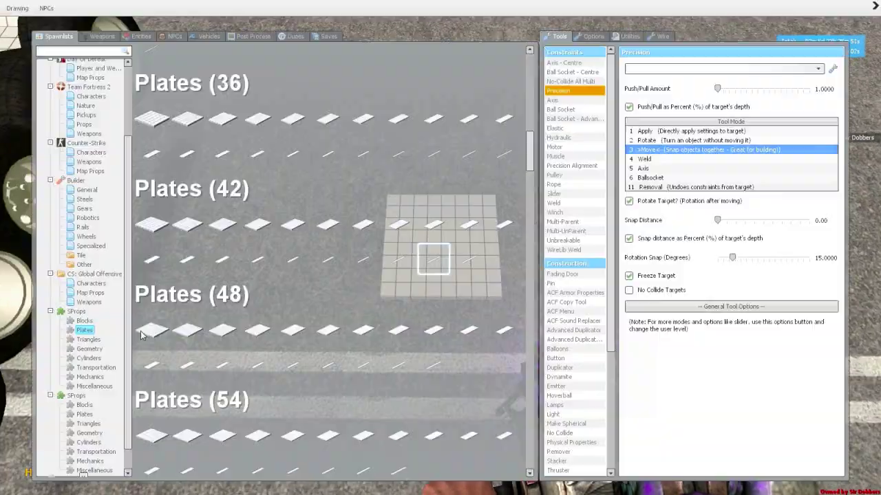
{"action": "key", "text": "q"}
{"action": "mouse_move", "coordinate": [440, 248]}
{"action": "left_mouse_down"}
{"action": "mouse_move", "coordinate": [473, 247]}
{"action": "mouse_move", "coordinate": [474, 258]}
{"action": "mouse_move", "coordinate": [492, 230]}
{"action": "mouse_move", "coordinate": [366, 245]}
{"action": "mouse_move", "coordinate": [439, 242]}
{"action": "left_mouse_up"}
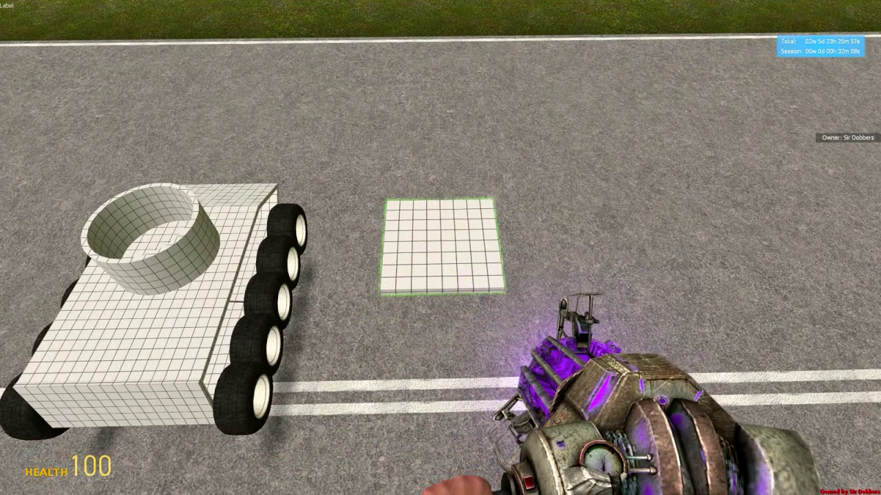
Step: Snap the underside of the spawned square plate onto the hull deck inside the tube, using the Precision tool's Move mode
{"action": "key", "text": "q"}
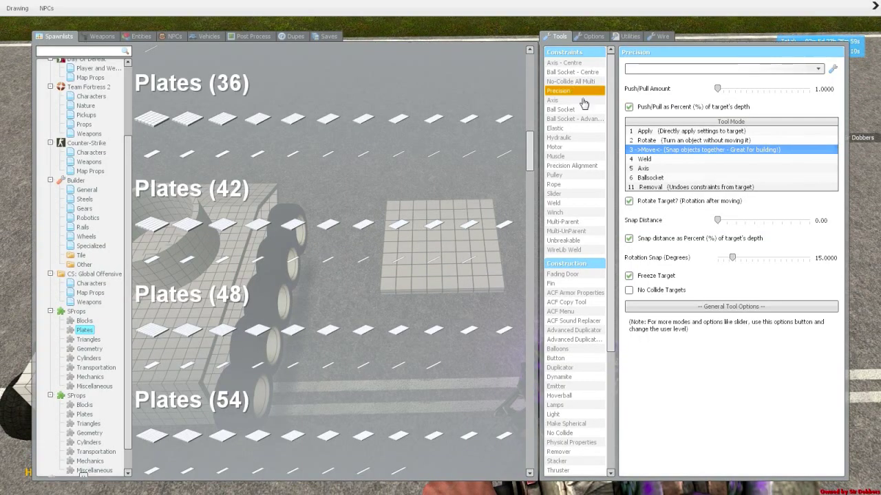
{"action": "key", "text": "w"}
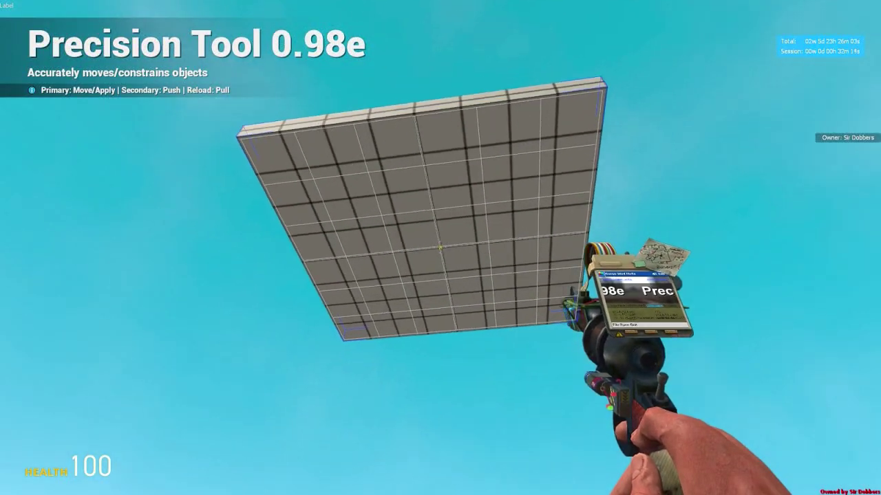
{"action": "key", "text": "w"}
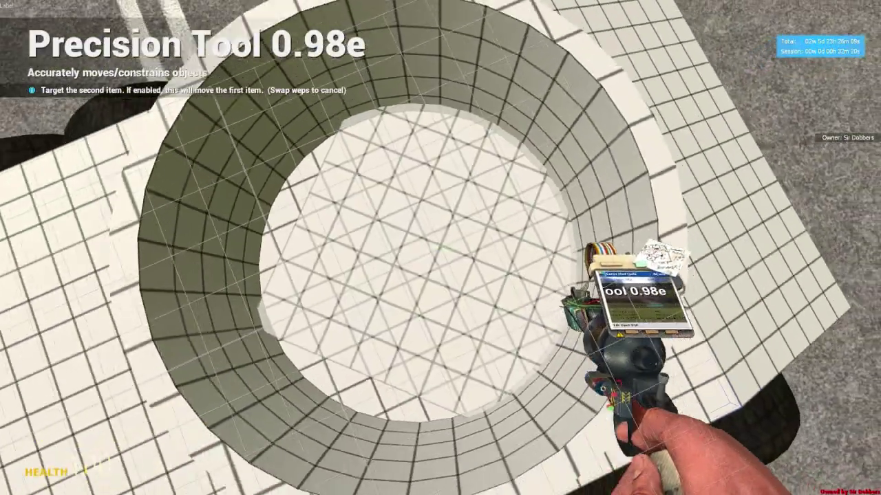
{"action": "left_click", "coordinate": [440, 248]}
Step: Pull the square plate sideways in small increments with the Precision tool until it sits centred inside the tube
{"action": "key", "text": "q"}
{"action": "key", "text": "q"}
{"action": "key", "text": "w"}
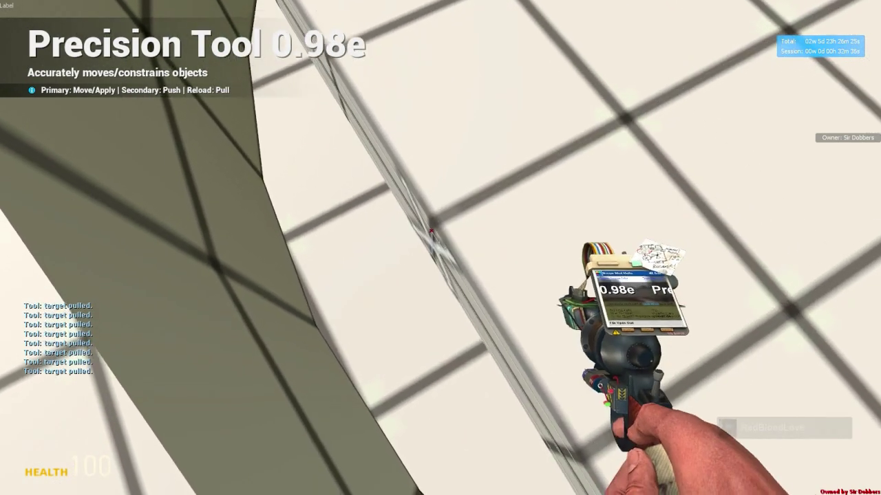
{"action": "key", "text": "s"}
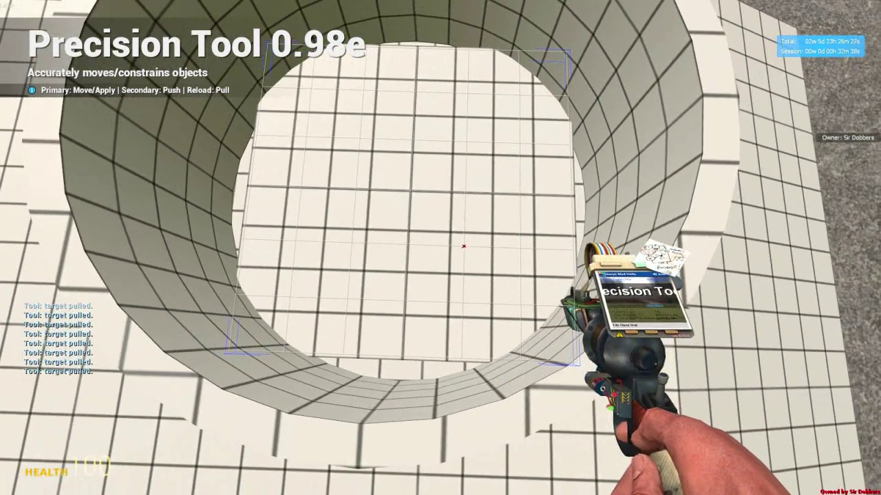
{"action": "key", "text": "w"}
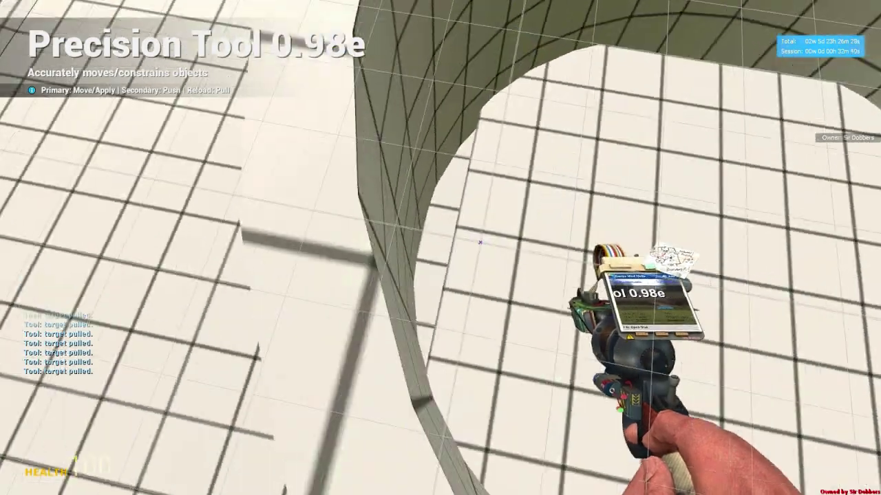
{"action": "key", "text": "s"}
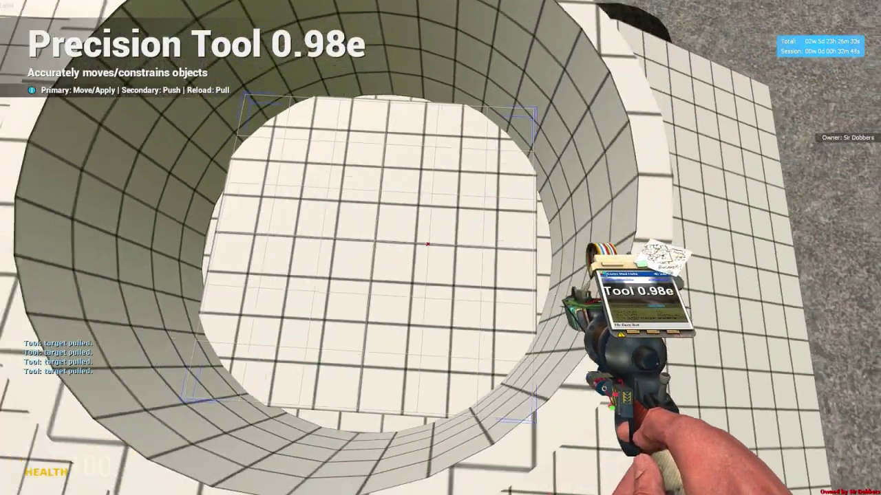
Step: Use the Precision tool in Rotate mode, with percentage-based push/pull off, to push the square plate down into the hull deck beneath the tube
{"action": "key", "text": "w"}
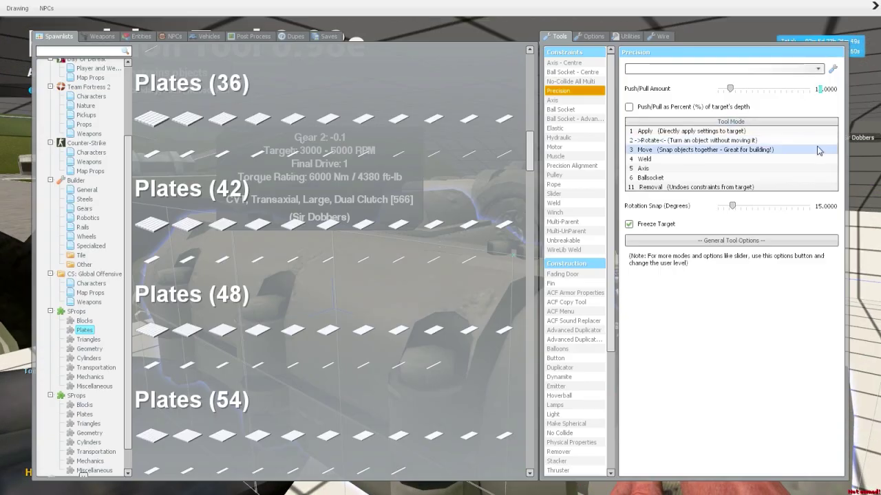
{"action": "key", "text": "q"}
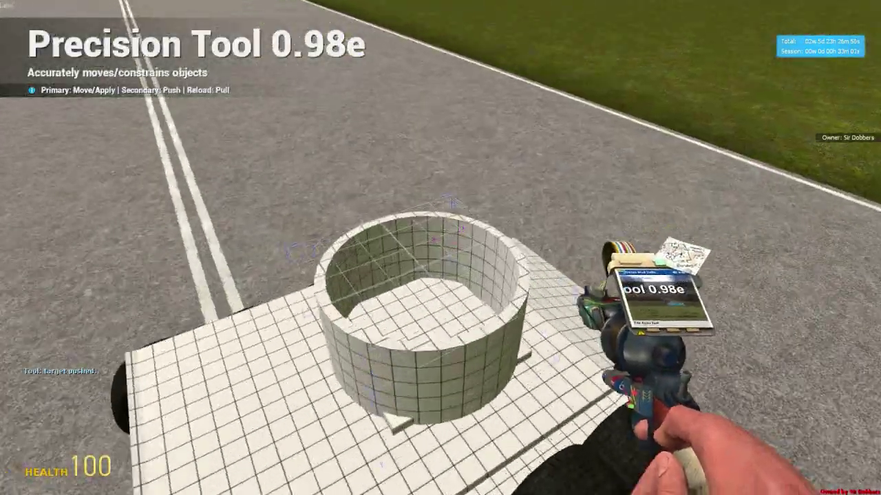
{"action": "right_click", "coordinate": [440, 247]}
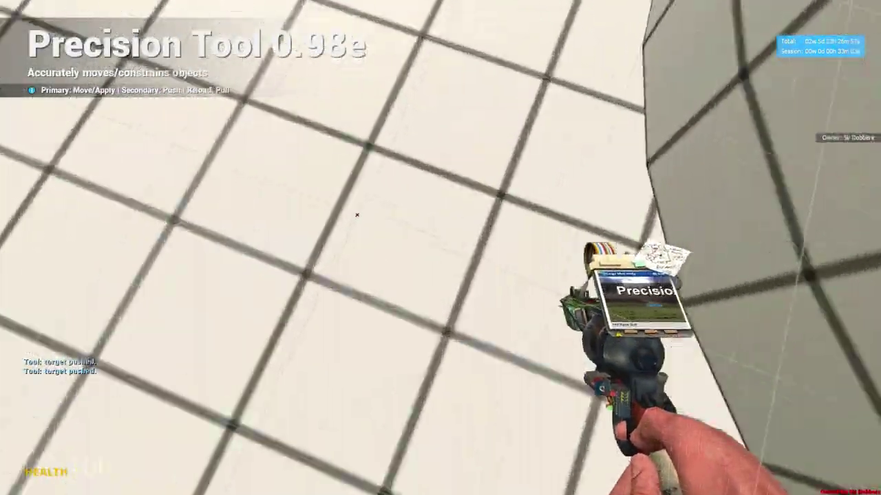
{"action": "key", "text": "w"}
Step: Join the square plate under the tube to the hull's baseplate with an Axis - Centre constraint
{"action": "key", "text": "2"}
{"action": "key", "text": "w"}
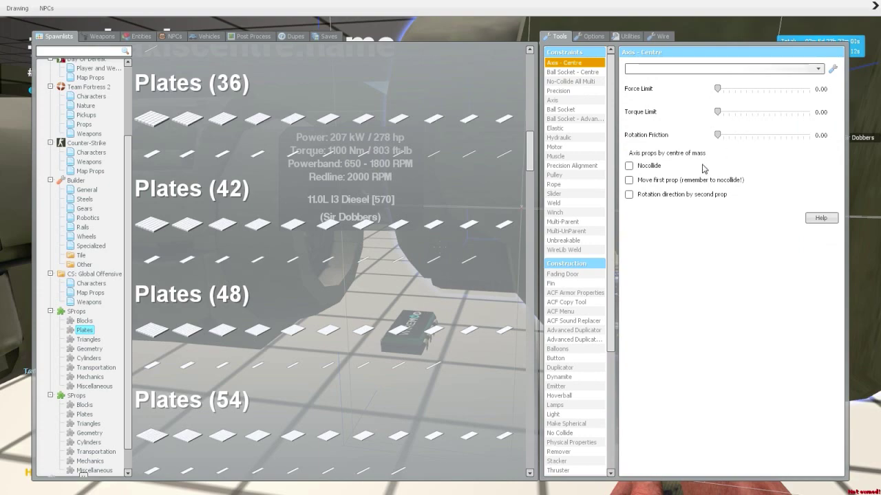
{"action": "key", "text": "q"}
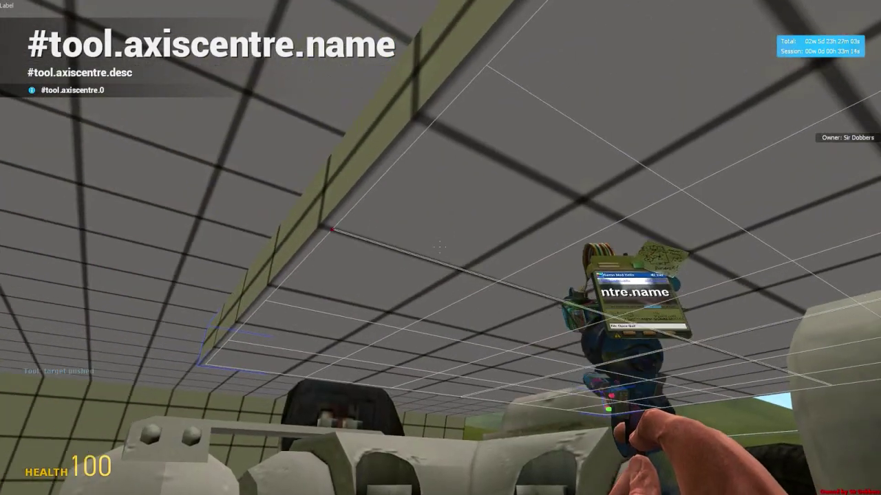
{"action": "left_click", "coordinate": [440, 248]}
{"action": "left_click", "coordinate": [440, 248]}
Step: Compare the weights of the square plate under the tube and the hull's baseplate with the Weight tool
{"action": "key", "text": "q"}
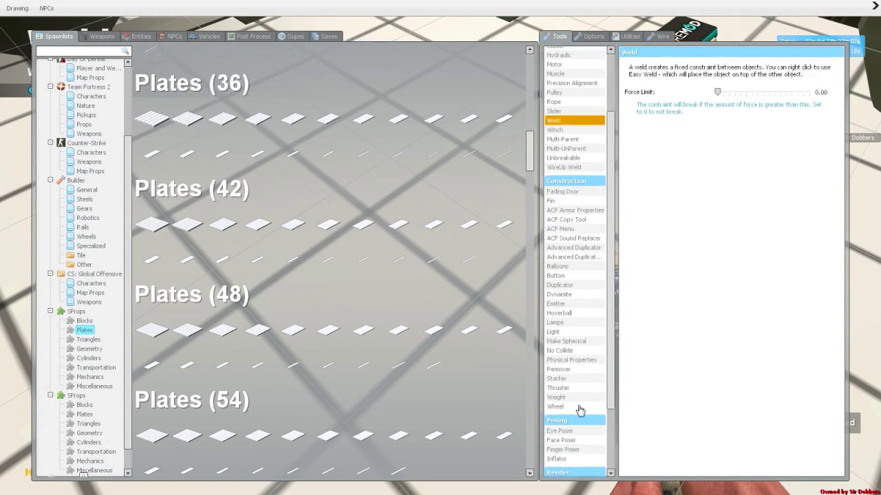
{"action": "left_click", "coordinate": [575, 399]}
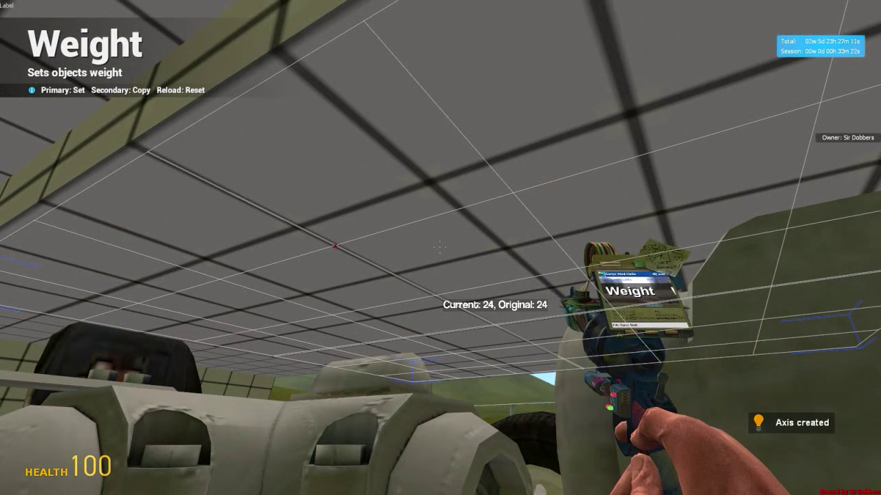
{"action": "key", "text": "s"}
{"action": "key", "text": "w"}
{"action": "key", "text": "w"}
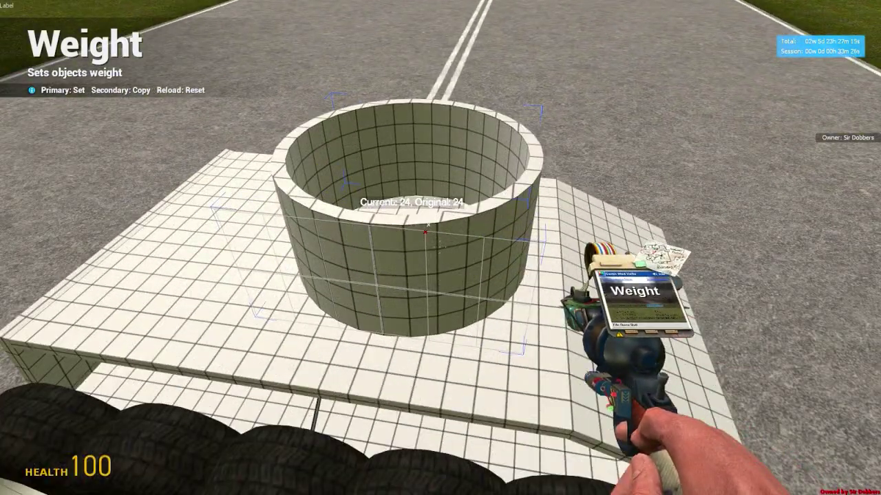
{"action": "key", "text": "w"}
{"action": "key", "text": "w"}
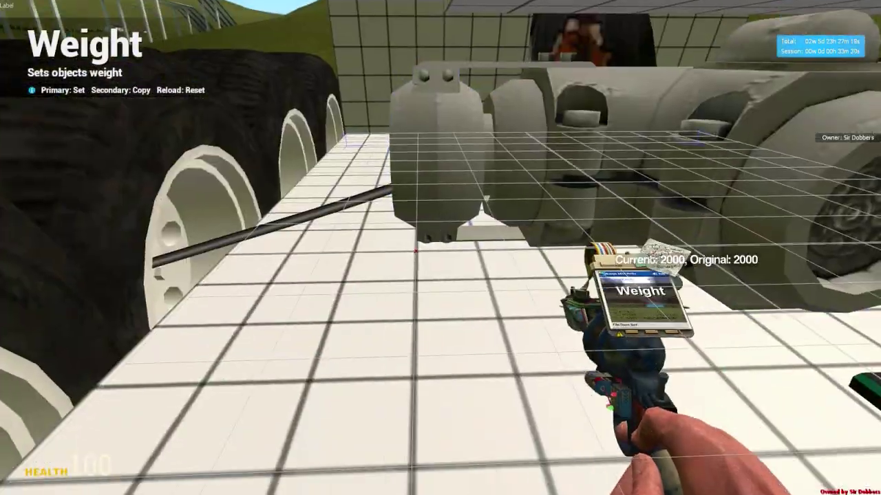
{"action": "key", "text": "w"}
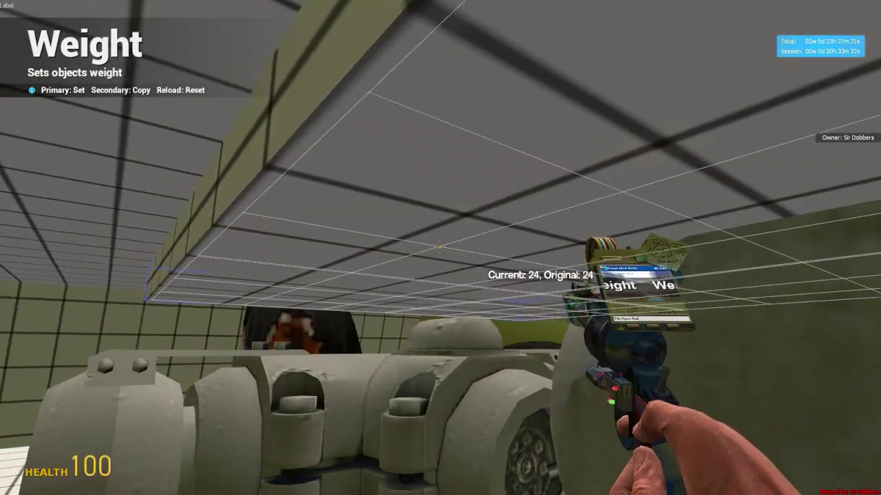
Step: Set the weight of the square plate under the tube to 1000 with the Weight tool
{"action": "key", "text": "q"}
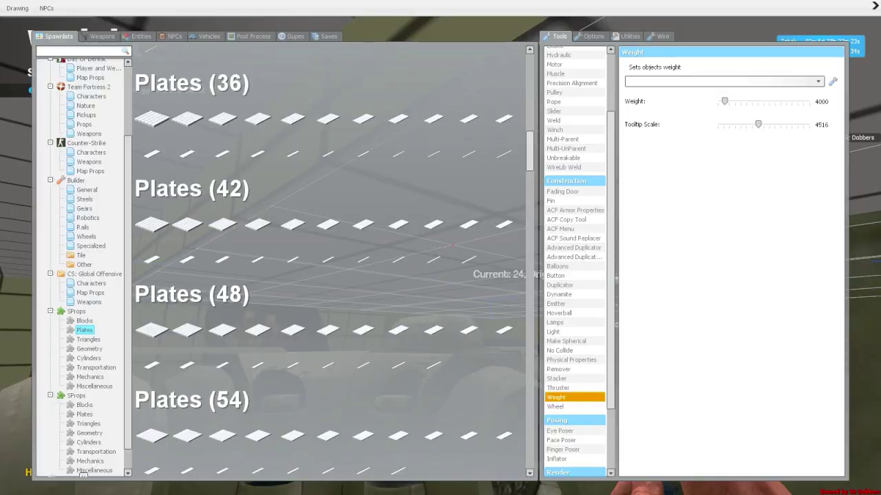
{"action": "key", "text": "Delete"}
{"action": "key", "text": "q"}
{"action": "left_click", "coordinate": [441, 248]}
{"action": "key", "text": "q"}
{"action": "key", "text": "q"}
{"action": "key", "text": "q"}
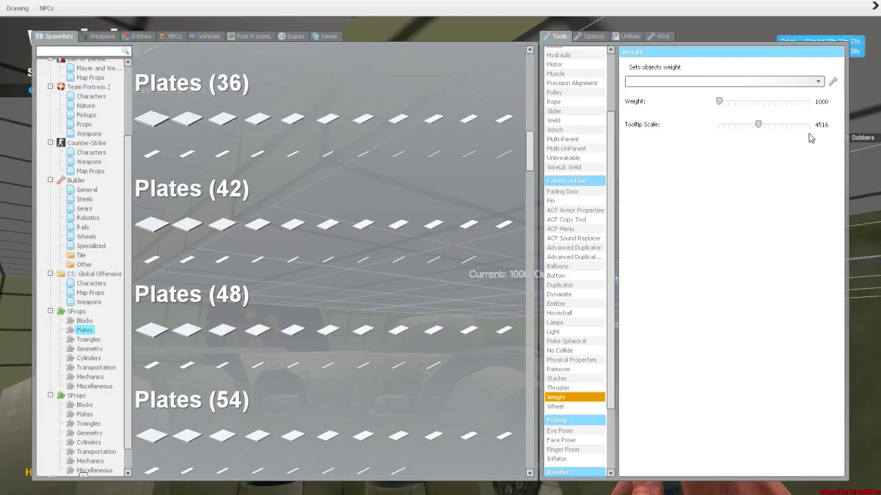
{"action": "key", "text": "q"}
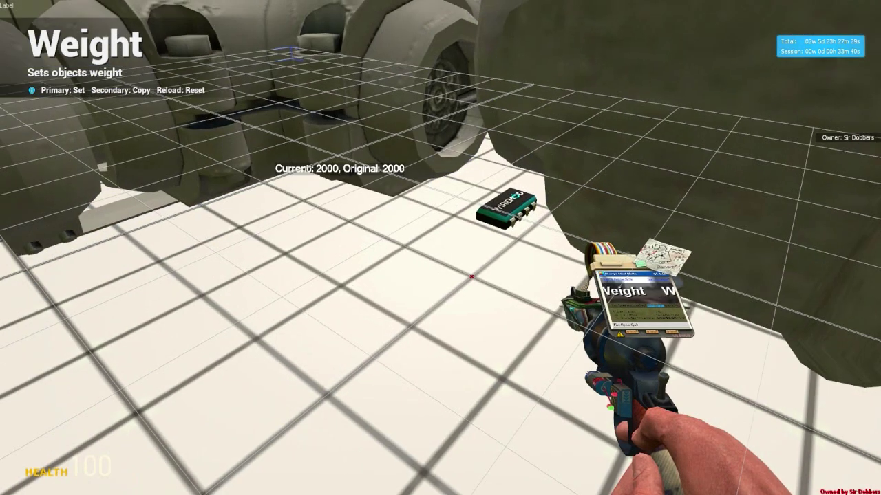
Step: Equip the No Collide tool and aim it at the deck inside the hull tube
{"action": "key", "text": "q"}
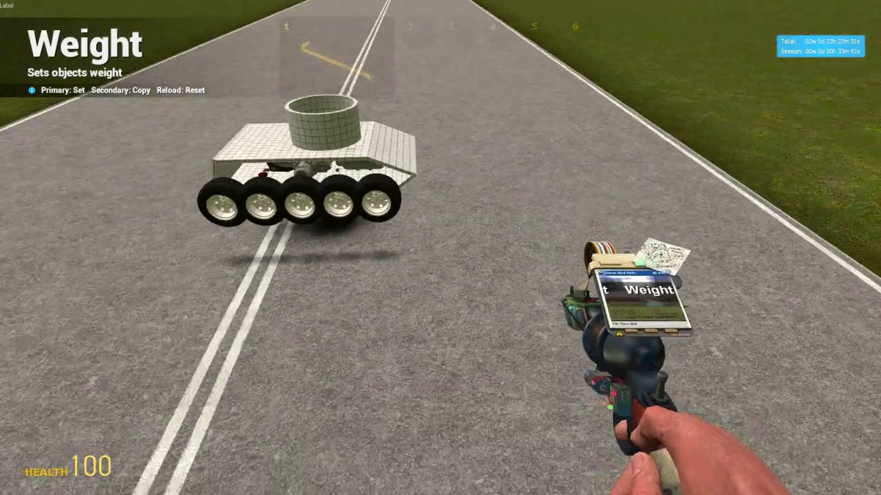
{"action": "key", "text": "1"}
{"action": "key", "text": "q"}
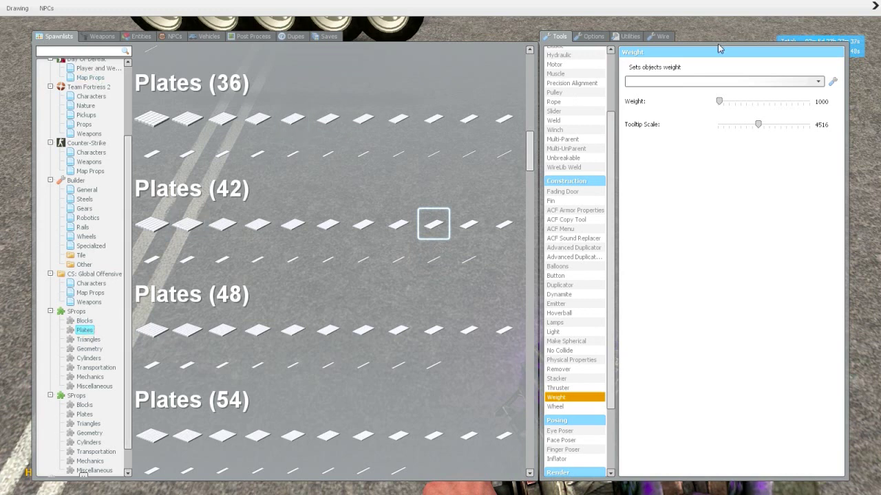
{"action": "left_click", "coordinate": [660, 35]}
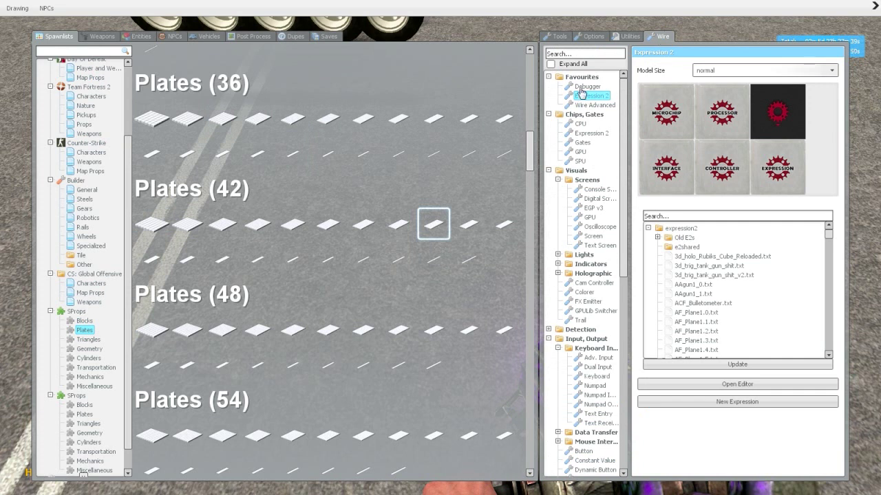
{"action": "left_click", "coordinate": [560, 36]}
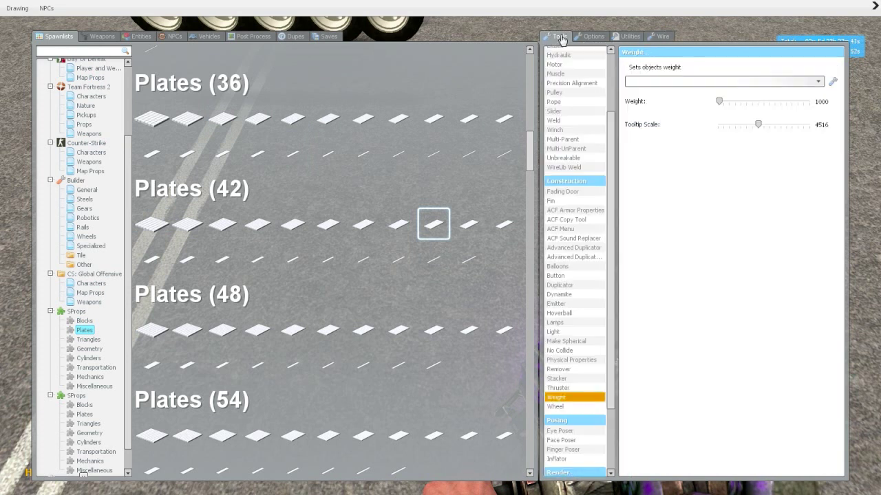
{"action": "left_click", "coordinate": [578, 354]}
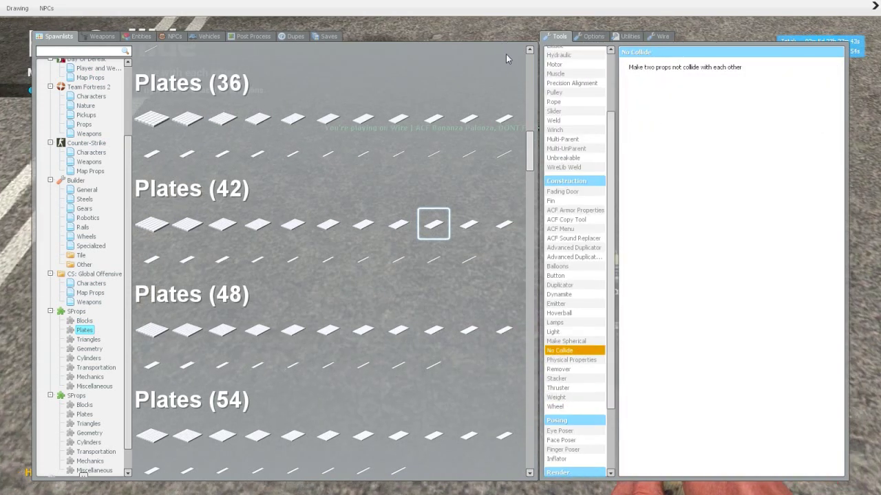
{"action": "key", "text": "w"}
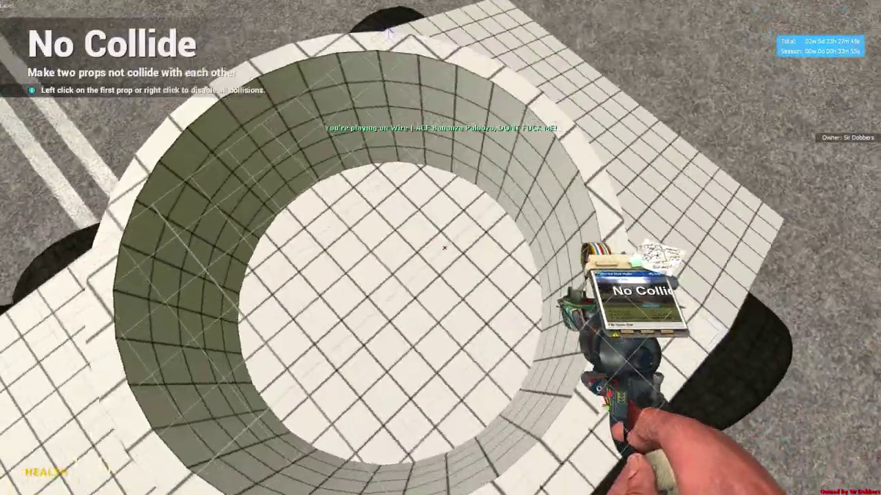
{"action": "key", "text": "s"}
Step: Examine the engine and drivetrain beneath the hull deck from the wheel side with the physics gun equipped
{"action": "key", "text": "2"}
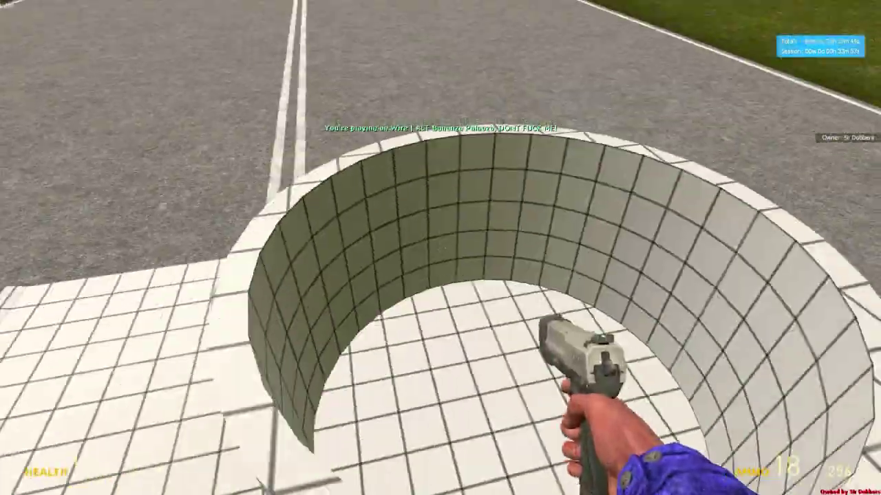
{"action": "key", "text": "1"}
{"action": "key", "text": "w"}
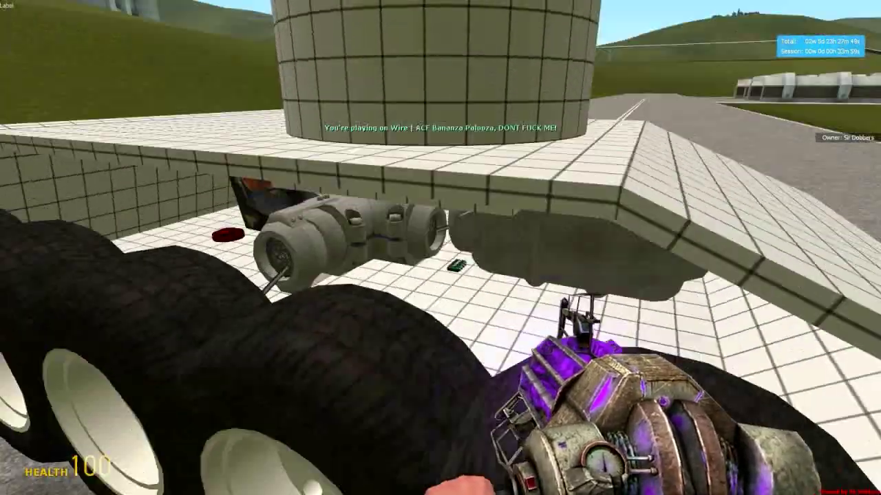
{"action": "left_click", "coordinate": [441, 247]}
{"action": "key", "text": "s"}
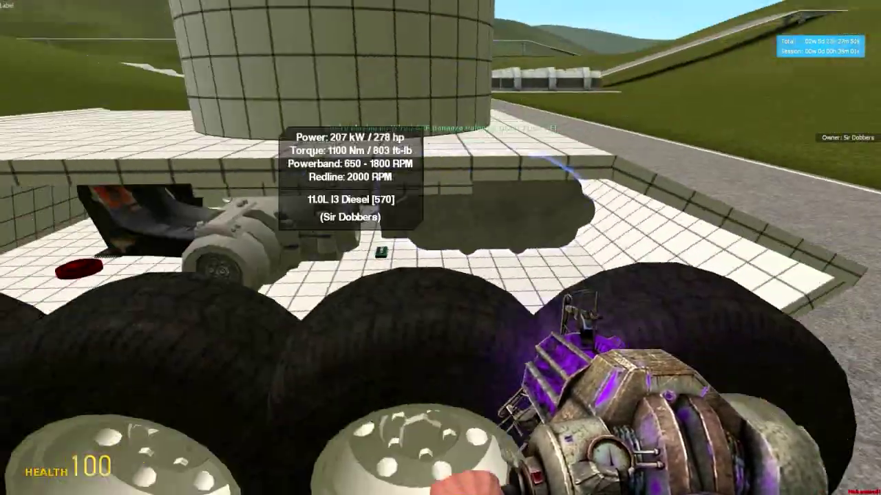
{"action": "key", "text": "w"}
Step: Equip the Wire Gates tool and inspect the Add gate and the surrounding space inside the hull
{"action": "key", "text": "2"}
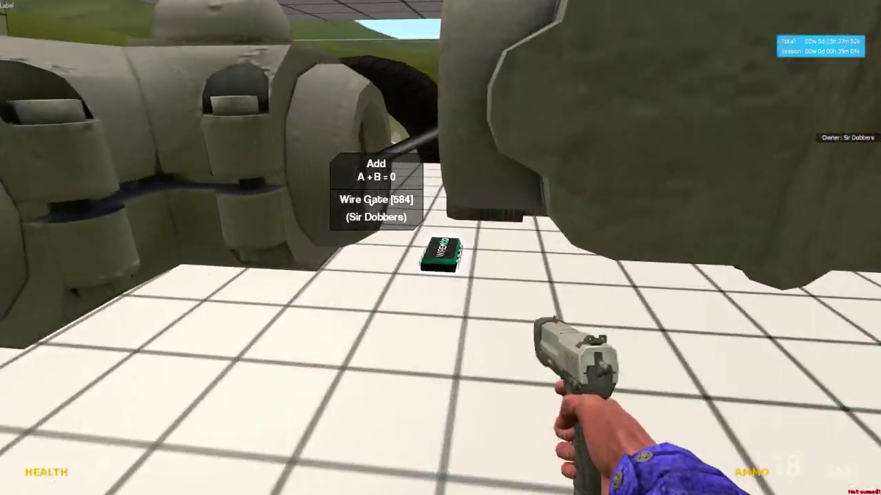
{"action": "key", "text": "q"}
{"action": "left_click", "coordinate": [662, 37]}
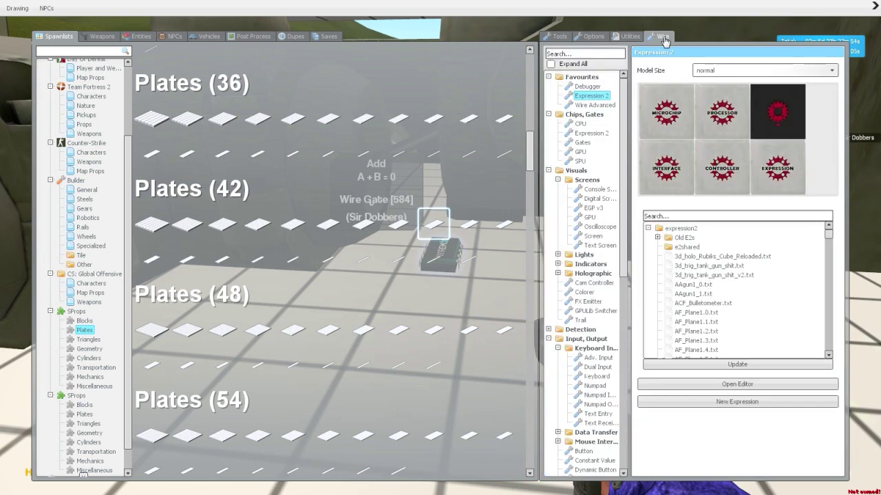
{"action": "key", "text": "q"}
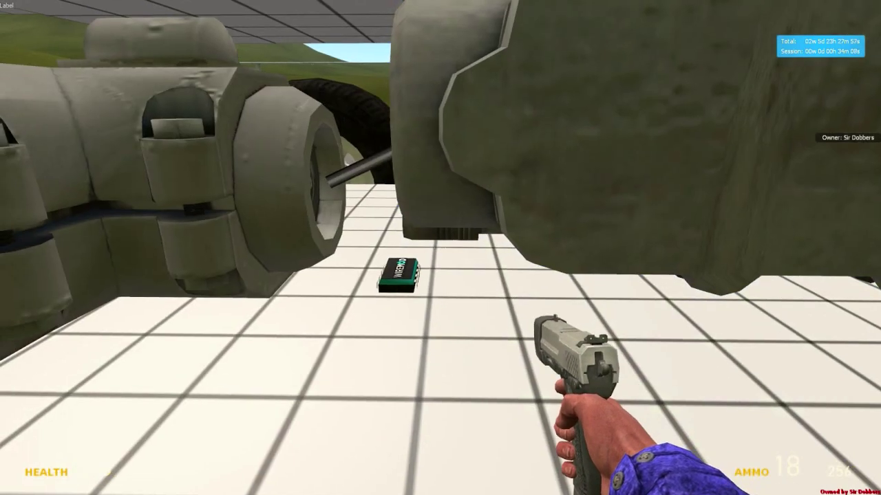
{"action": "key", "text": "q"}
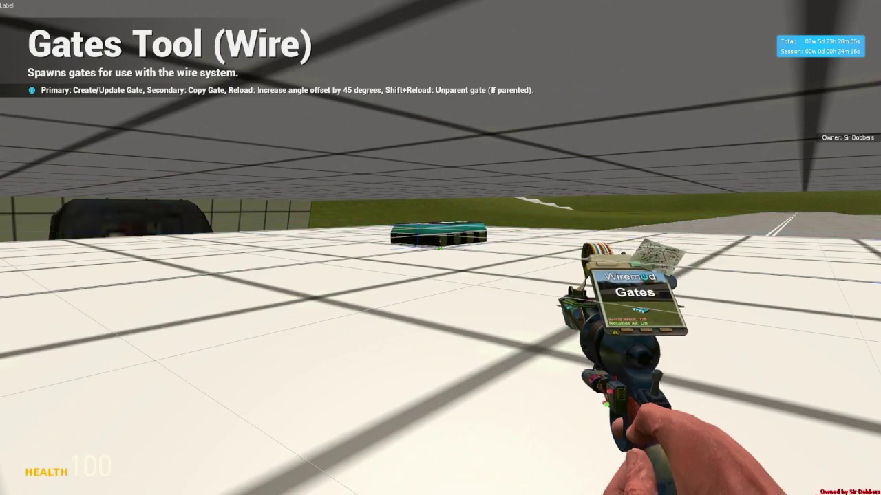
{"action": "key", "text": "d"}
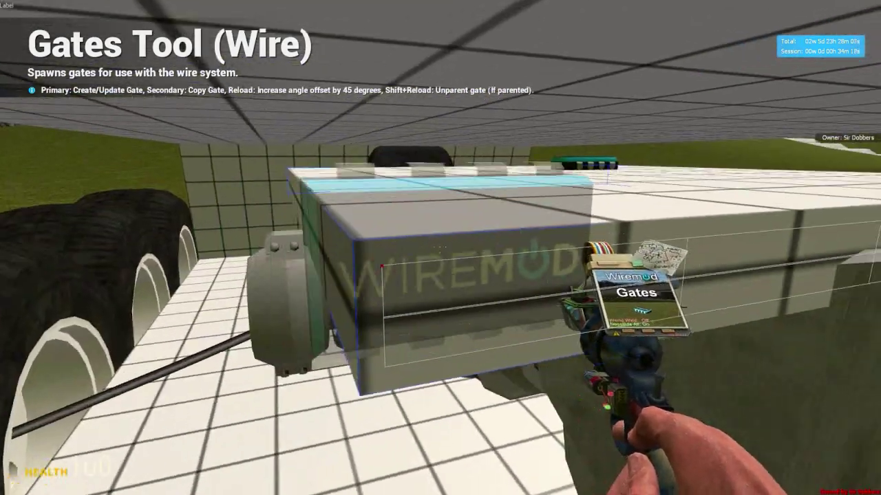
Step: Equip the Multi-Parent tool and select the drivetrain parts beneath the hull deck for parenting
{"action": "key", "text": "q"}
{"action": "left_click", "coordinate": [558, 36]}
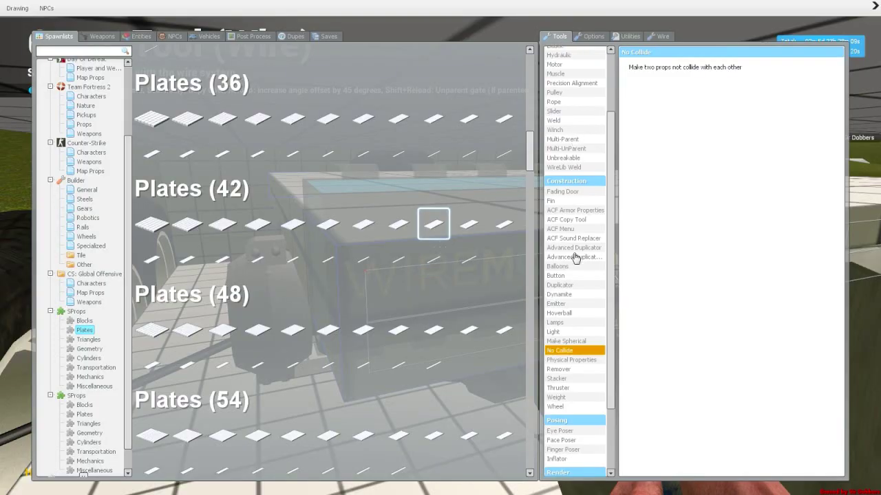
{"action": "key", "text": "q"}
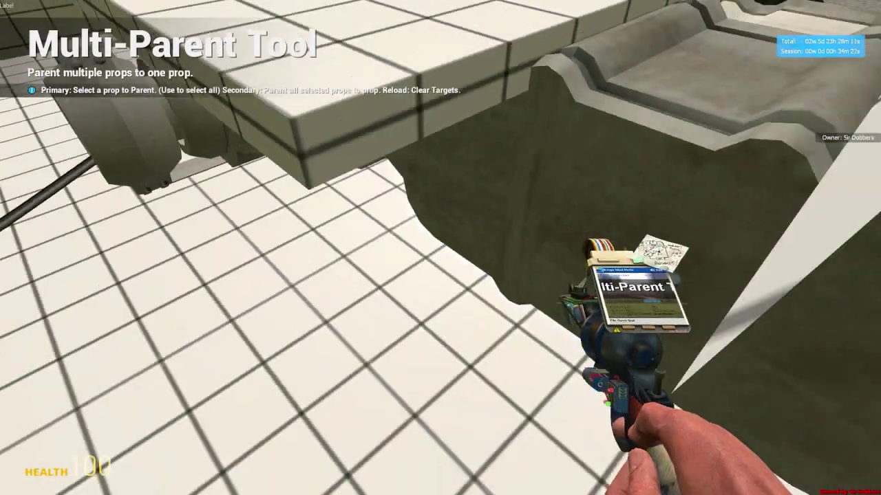
{"action": "left_click", "coordinate": [440, 247]}
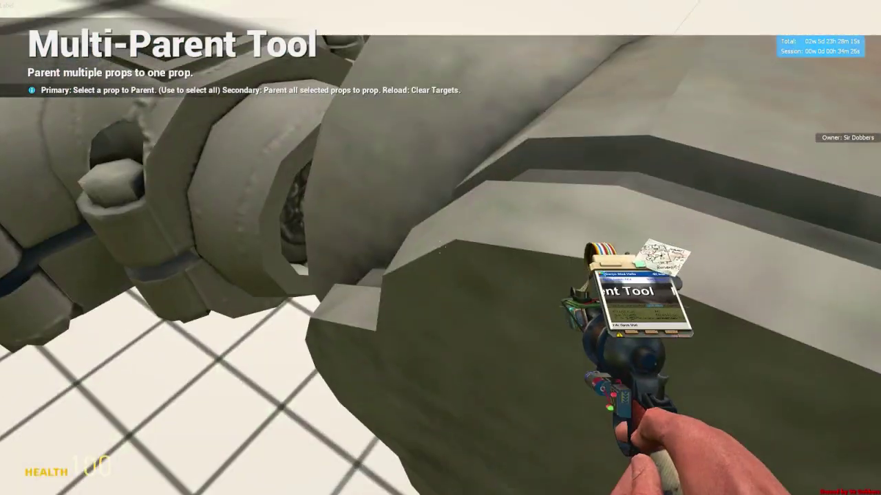
Step: Paste a test copy of the vehicle with the Advanced Duplicator and move around to its wheel side
{"action": "key", "text": "q"}
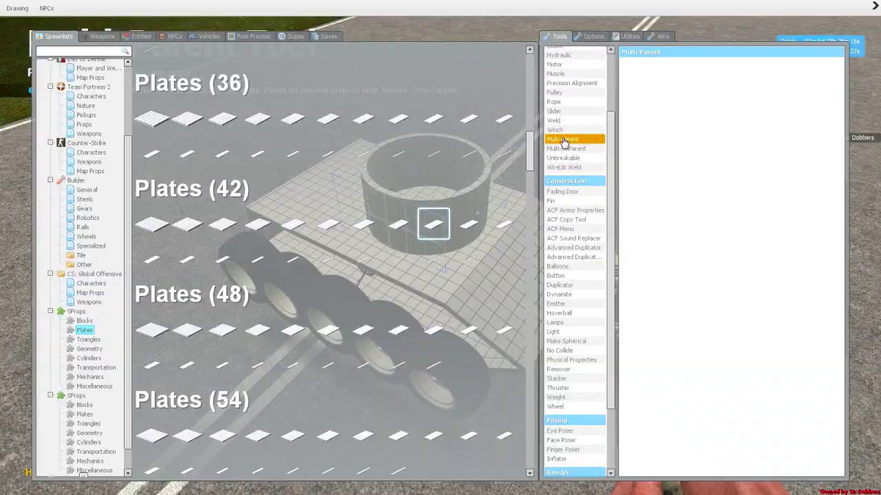
{"action": "left_click", "coordinate": [568, 258]}
{"action": "key", "text": "q"}
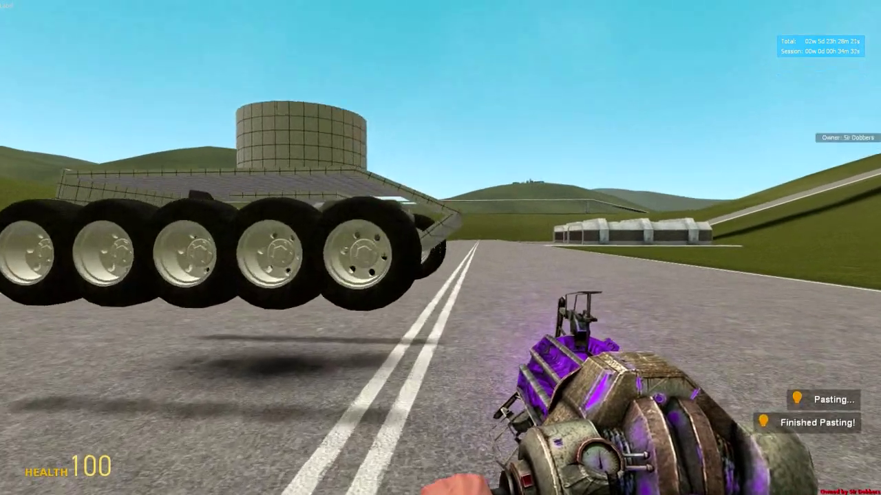
{"action": "key", "text": "w"}
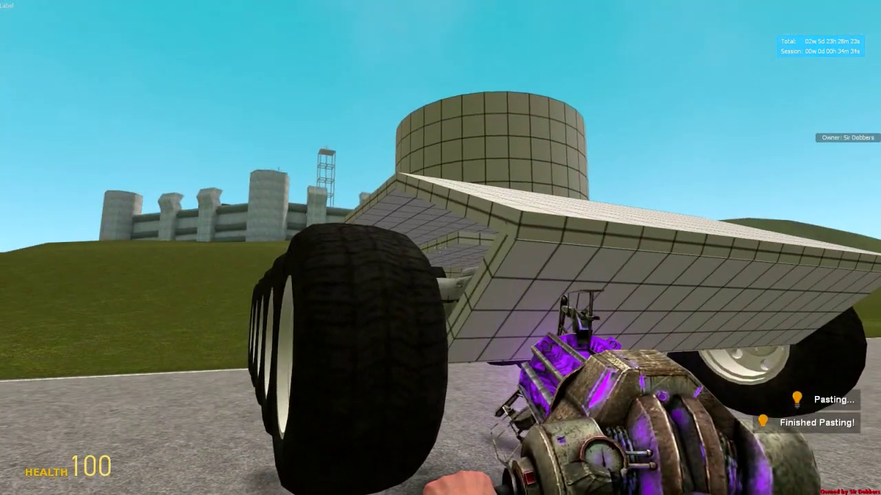
{"action": "key", "text": "a"}
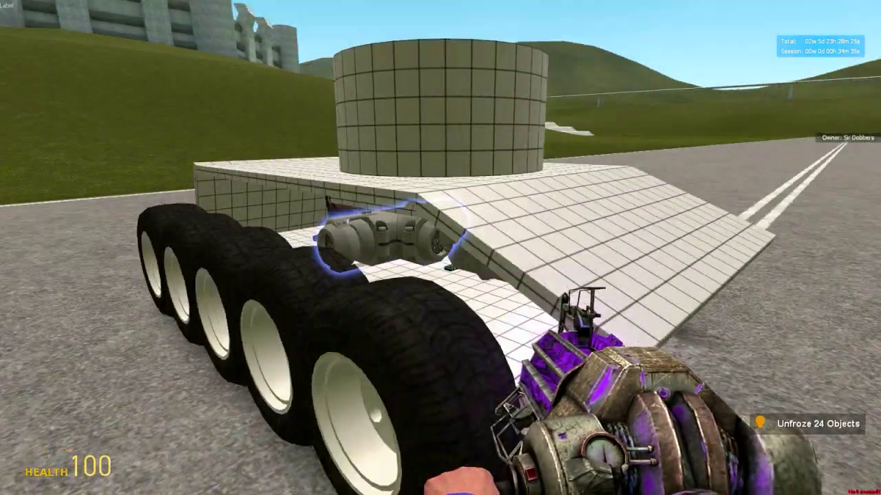
Step: Test the unfrozen copy of the vehicle around its wheels and drivetrain, and undo the paste
{"action": "key", "text": "w"}
{"action": "key", "text": "s"}
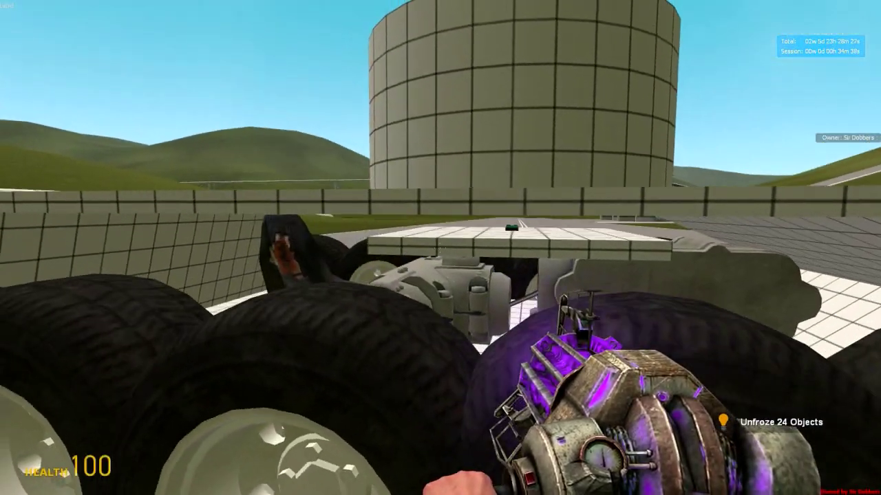
{"action": "left_click", "coordinate": [441, 248]}
{"action": "key", "text": "s"}
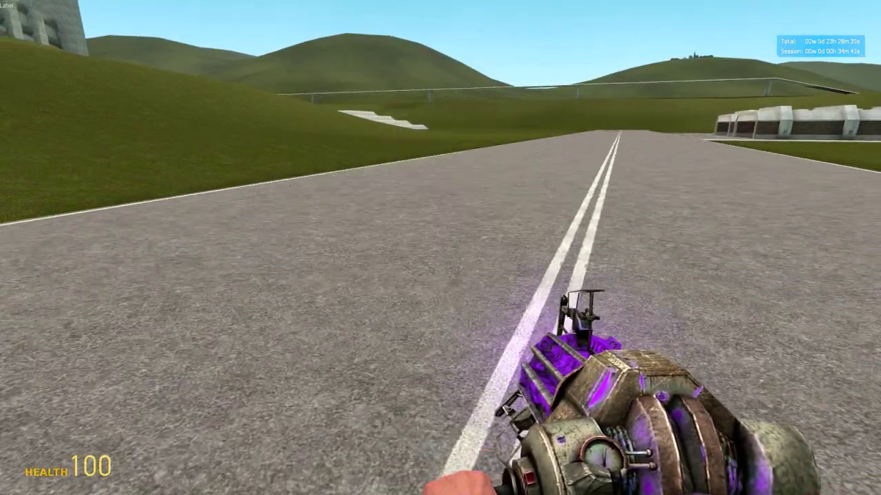
{"action": "key", "text": "z"}
{"action": "key", "text": "w"}
{"action": "key", "text": "s"}
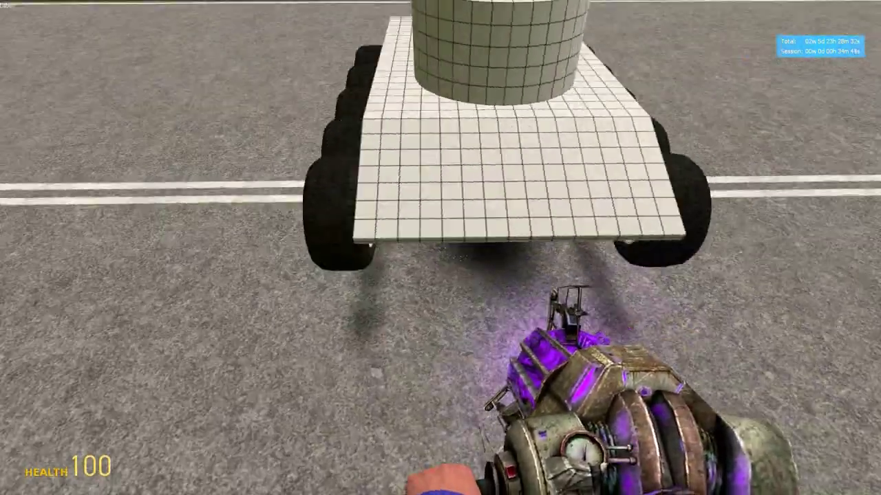
Step: Spawn a 75mm Cannon from the ACF guns on the road next to the vehicle
{"action": "key", "text": "q"}
{"action": "left_click", "coordinate": [561, 229]}
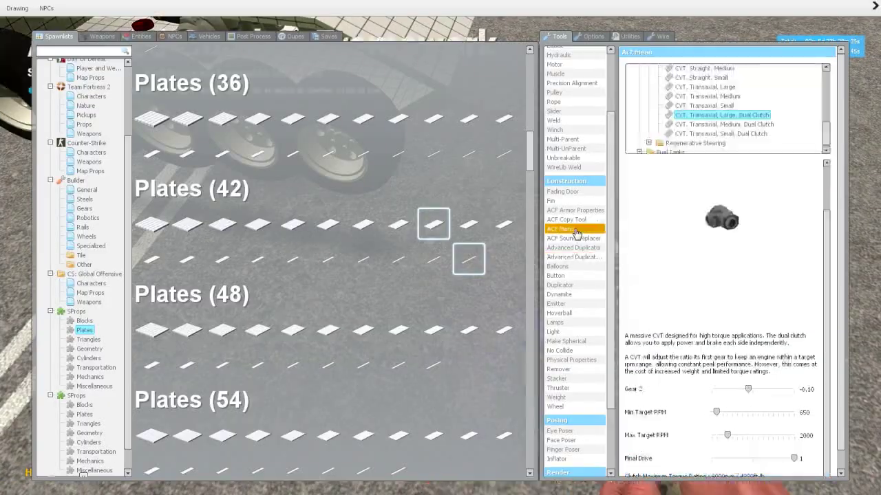
{"action": "scroll", "coordinate": [661, 110], "scroll_direction": "up", "scroll_amount": 10}
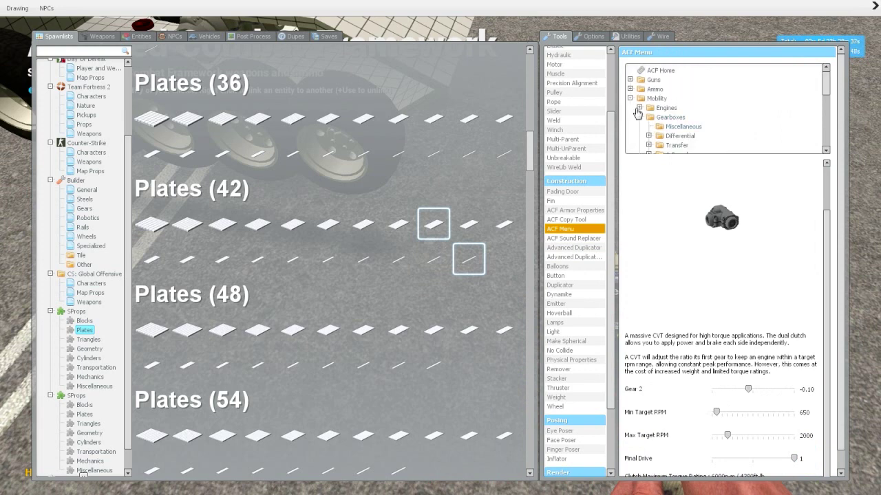
{"action": "left_click", "coordinate": [639, 118]}
{"action": "left_click", "coordinate": [630, 80]}
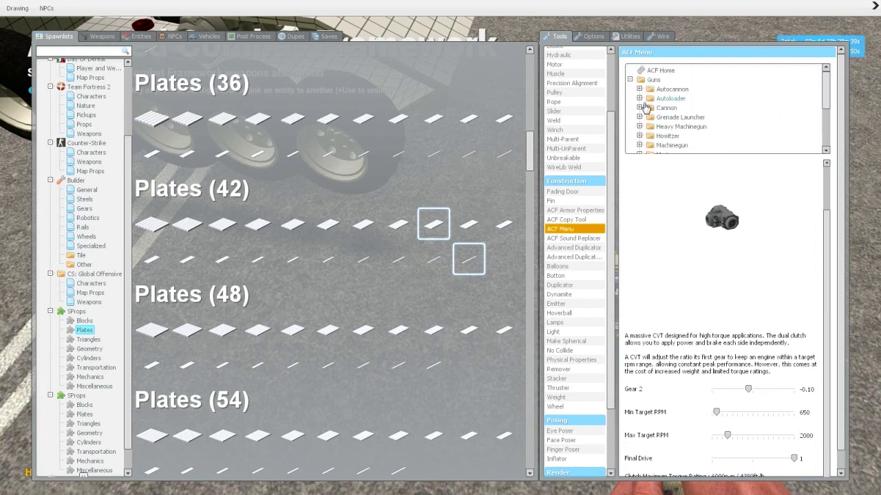
{"action": "left_click", "coordinate": [639, 108]}
{"action": "scroll", "coordinate": [688, 131], "scroll_direction": "down", "scroll_amount": 1}
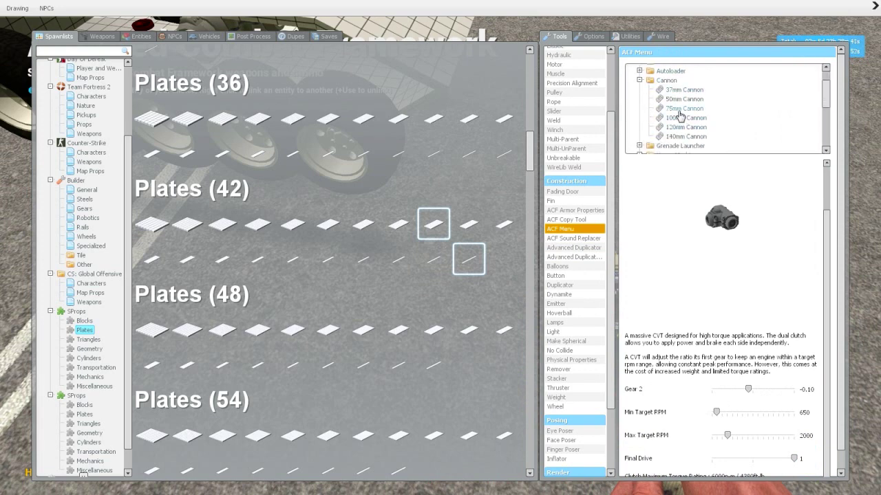
{"action": "left_click", "coordinate": [679, 115]}
{"action": "left_click", "coordinate": [440, 247]}
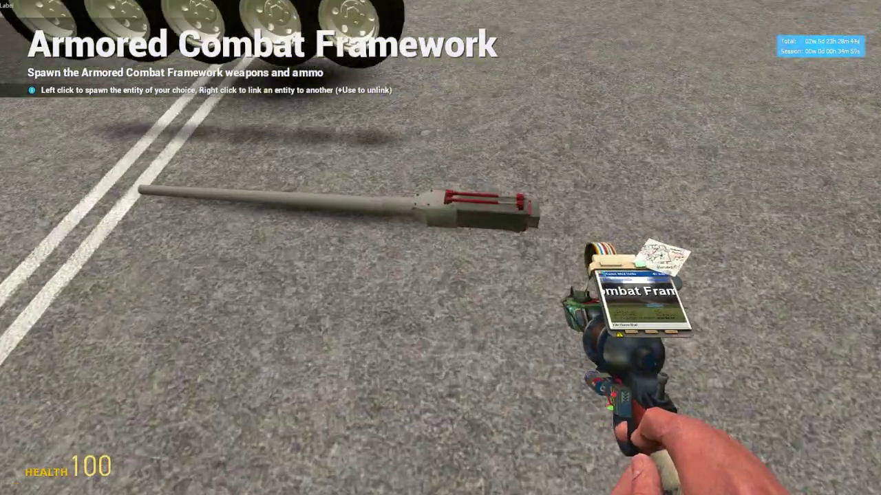
Step: Respawn the 75mm cannon and turn it around with the physics gun on the road
{"action": "key", "text": "q"}
{"action": "key", "text": "z"}
{"action": "left_click", "coordinate": [440, 248]}
{"action": "key", "text": "1"}
{"action": "left_click", "coordinate": [441, 247]}
{"action": "left_click_drag", "start_coordinate": [440, 248], "coordinate": [440, 248]}
{"action": "key", "text": "e"}
Step: Equip the Precision tool and mount the 75mm cannon in the hull tube with its barrel through the front
{"action": "key", "text": "q"}
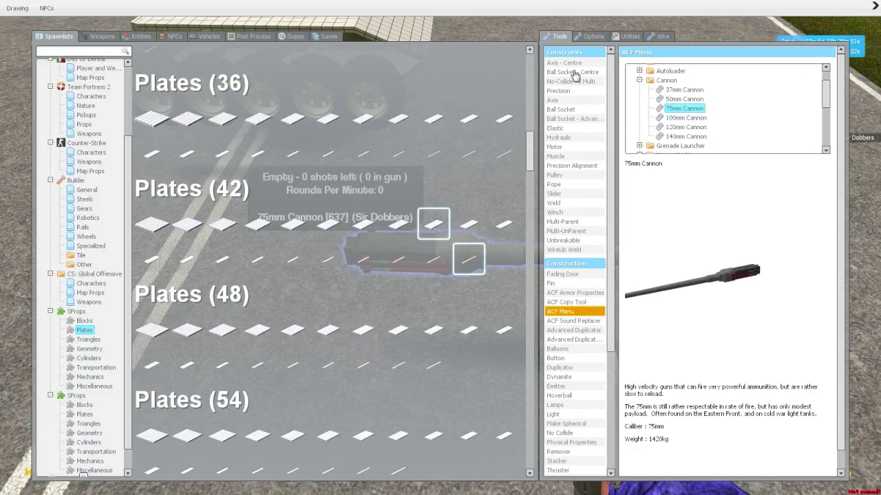
{"action": "left_click", "coordinate": [571, 92]}
{"action": "left_click", "coordinate": [684, 149]}
{"action": "key", "text": "q"}
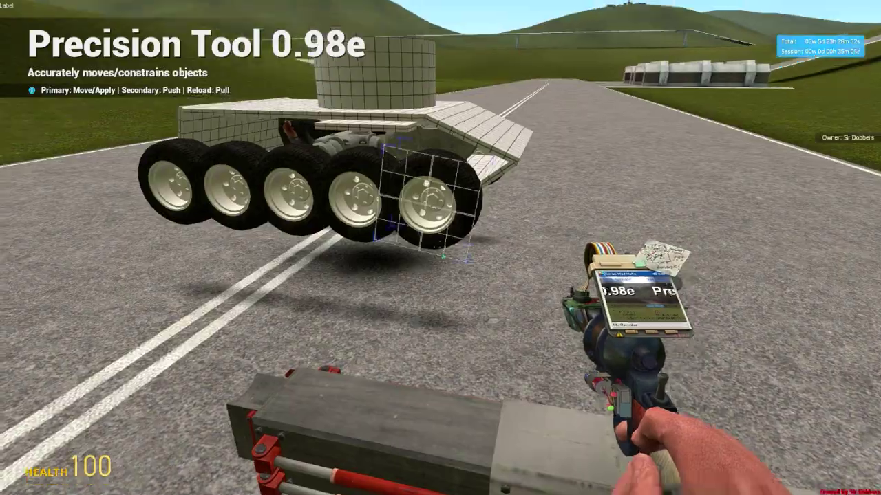
{"action": "key", "text": "s"}
{"action": "key", "text": "w"}
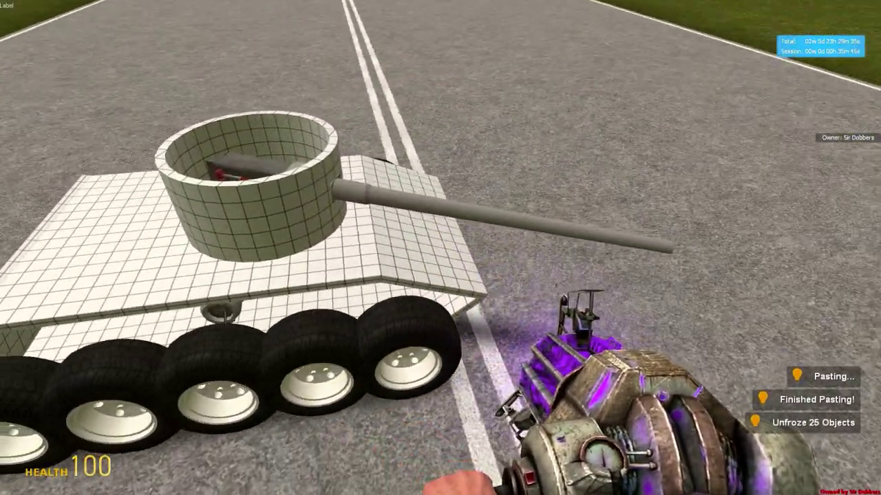
Step: Check the mounted cannon on the unfrozen test copy of the vehicle and undo the paste
{"action": "key", "text": "s"}
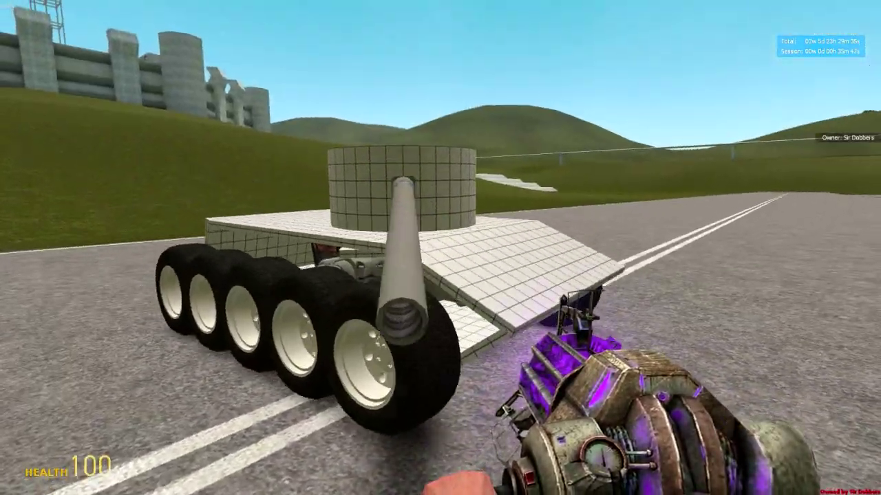
{"action": "key", "text": "d"}
{"action": "key", "text": "z"}
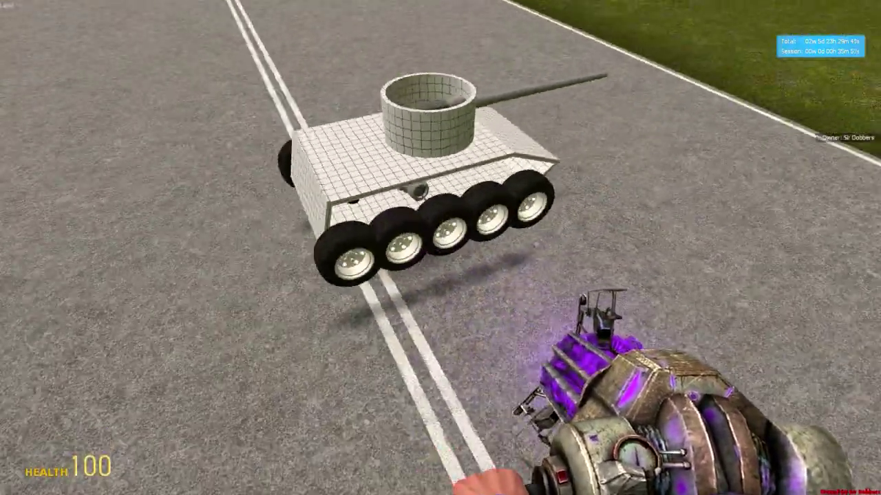
Step: Equip the Wire Cam Controller tool at the chip and pod controller behind the seat inside the hull
{"action": "key", "text": "s"}
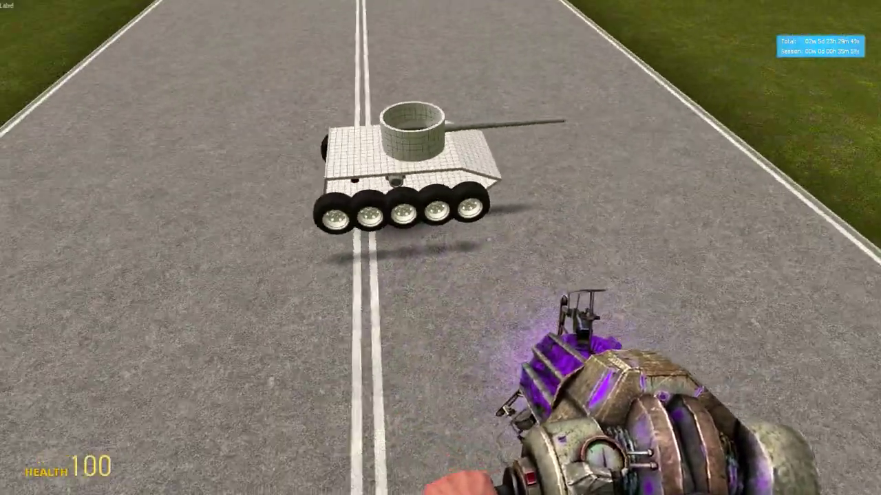
{"action": "key", "text": "w"}
{"action": "key", "text": "w"}
{"action": "key", "text": "a"}
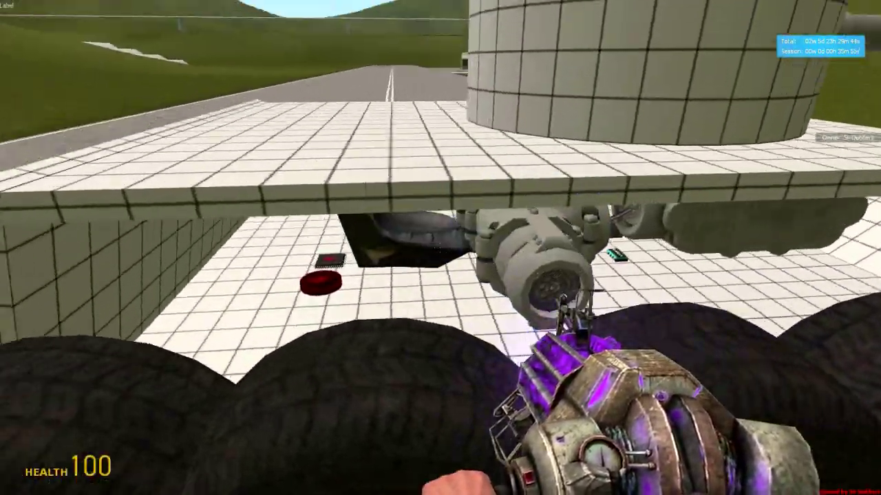
{"action": "key", "text": "w"}
{"action": "key", "text": "q"}
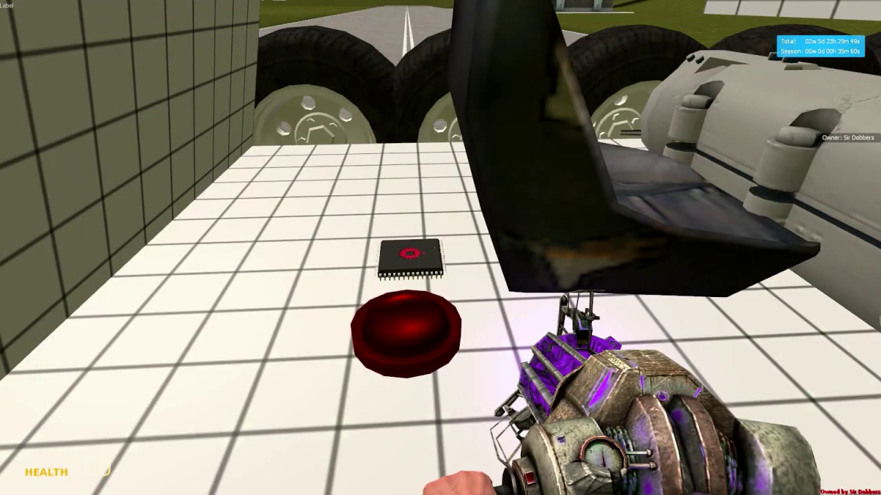
{"action": "key", "text": "q"}
{"action": "left_click", "coordinate": [661, 36]}
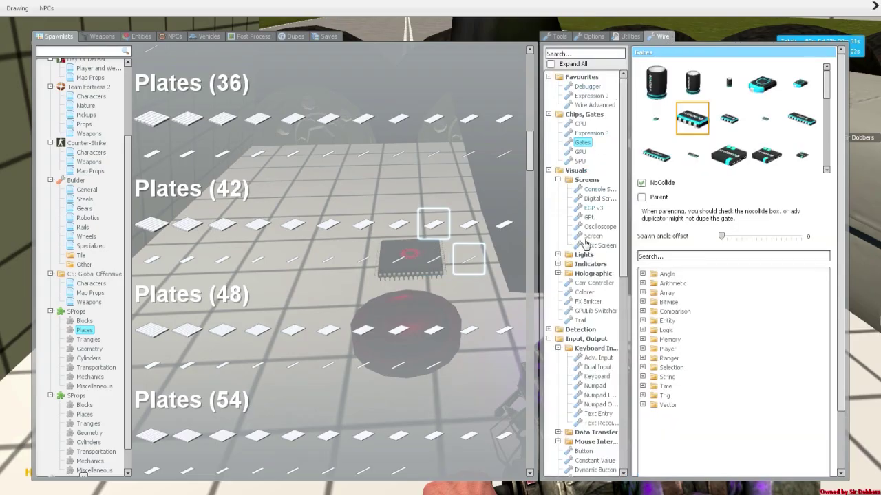
{"action": "left_click", "coordinate": [557, 181]}
{"action": "left_click", "coordinate": [549, 114]}
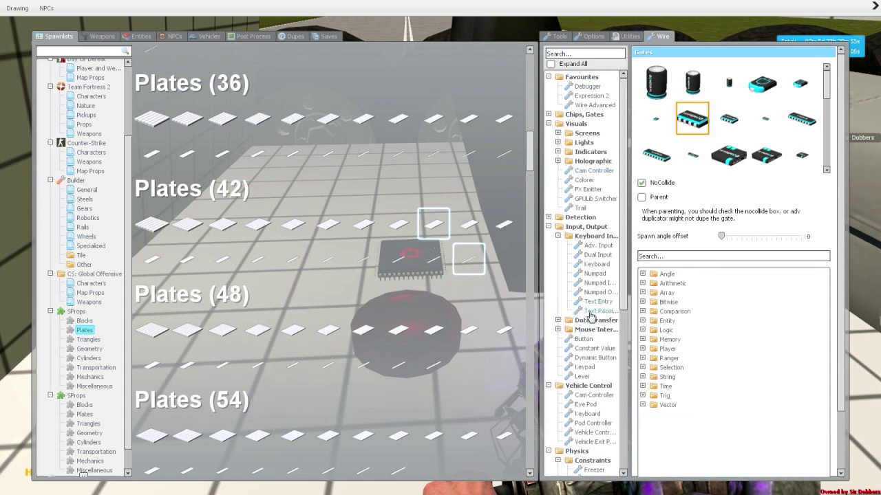
{"action": "left_click", "coordinate": [582, 397]}
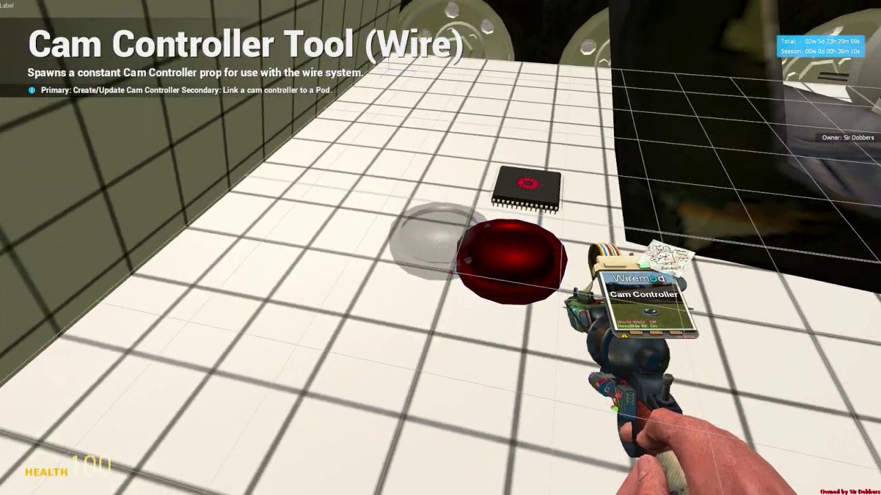
Step: Place a cam controller beside the chip behind the seat and link it to the seat
{"action": "left_click", "coordinate": [440, 248]}
{"action": "right_click", "coordinate": [441, 248]}
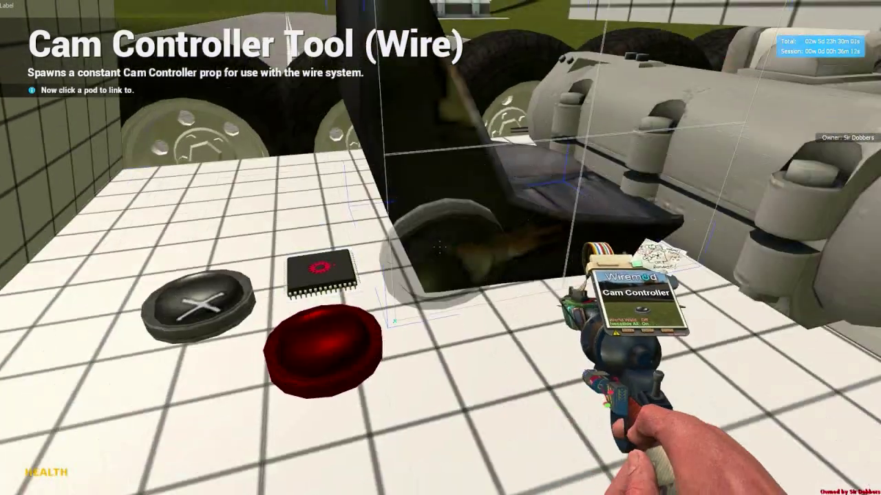
{"action": "left_click", "coordinate": [440, 247]}
Step: Equip the EGP v3 tool and place an EGP HUD beside the red pod controller
{"action": "key", "text": "q"}
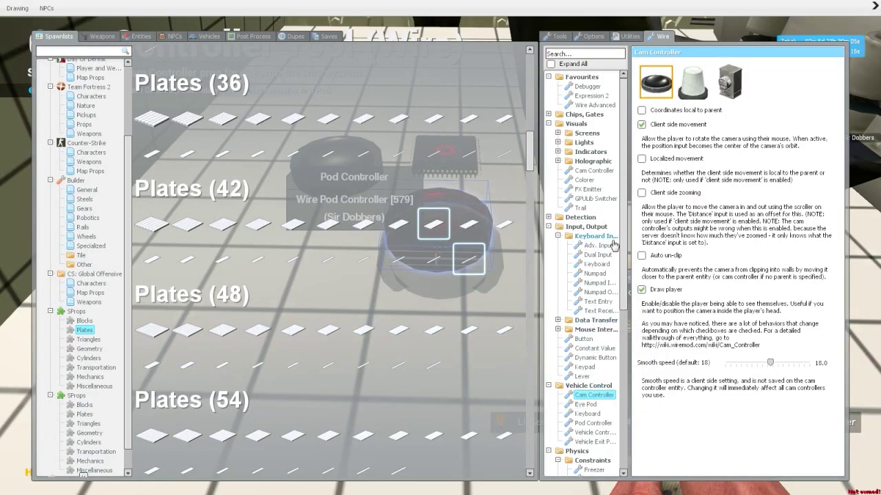
{"action": "mouse_move", "coordinate": [629, 289]}
{"action": "left_mouse_down"}
{"action": "mouse_move", "coordinate": [628, 451]}
{"action": "mouse_move", "coordinate": [633, 295]}
{"action": "left_mouse_up"}
{"action": "scroll", "coordinate": [580, 143], "scroll_direction": "up", "scroll_amount": 1}
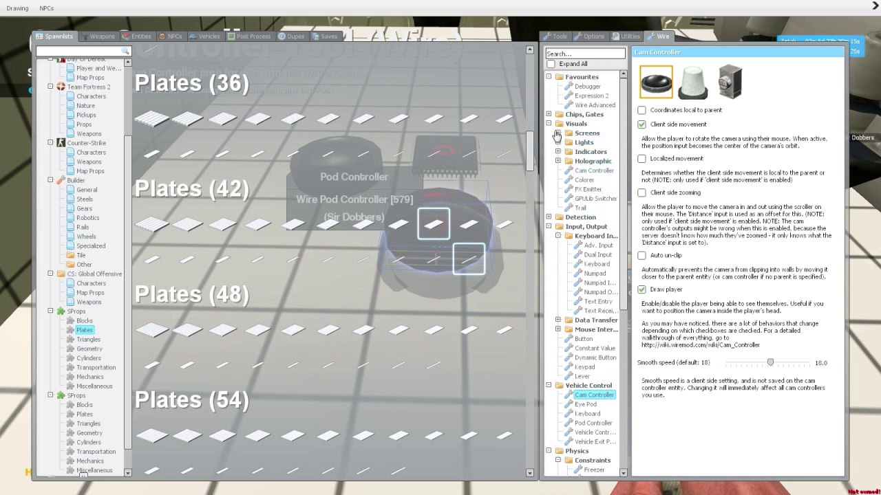
{"action": "left_click", "coordinate": [557, 133]}
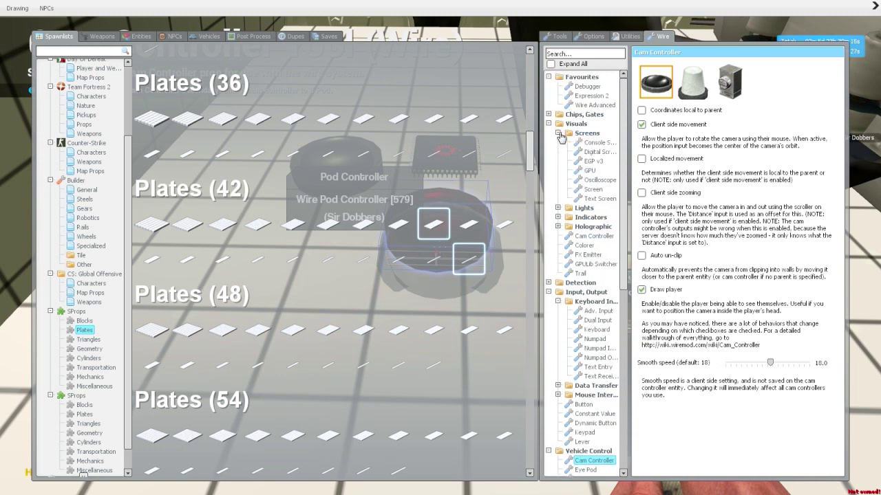
{"action": "left_click", "coordinate": [590, 164]}
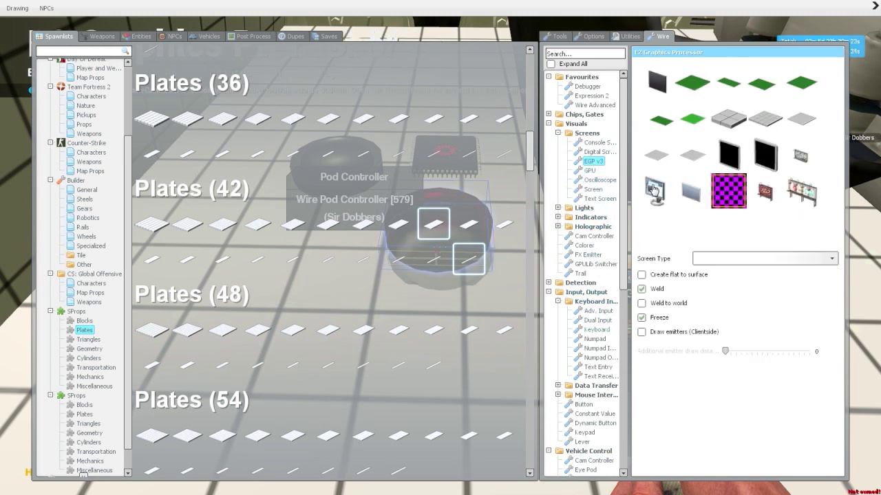
{"action": "key", "text": "q"}
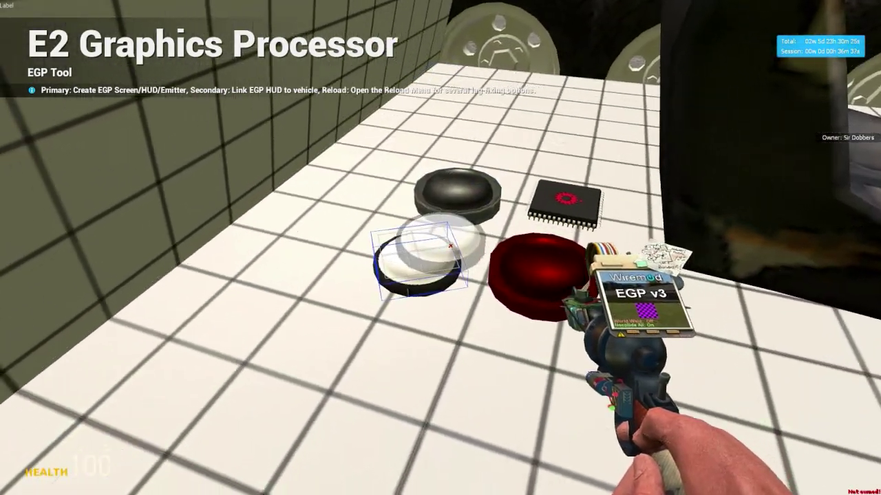
Step: Link the EGP HUD to the vehicle seat with the EGP v3 tool
{"action": "right_click", "coordinate": [441, 248]}
{"action": "right_click", "coordinate": [440, 248]}
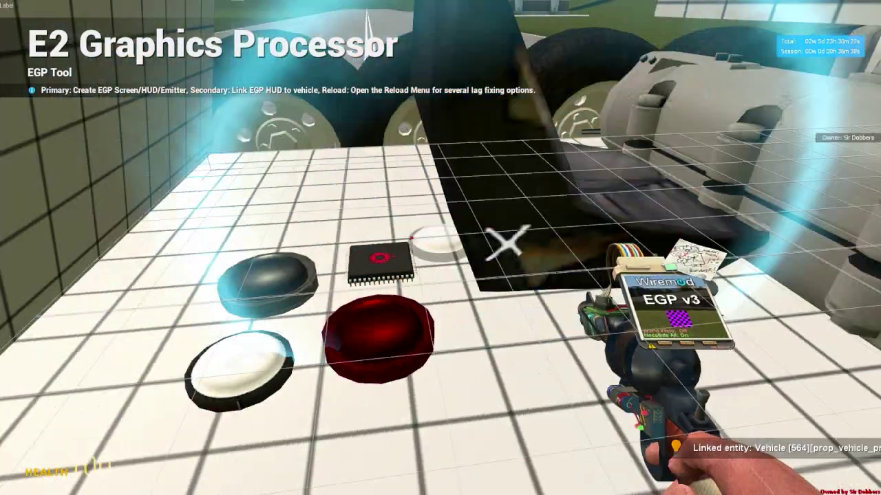
{"action": "key", "text": "q"}
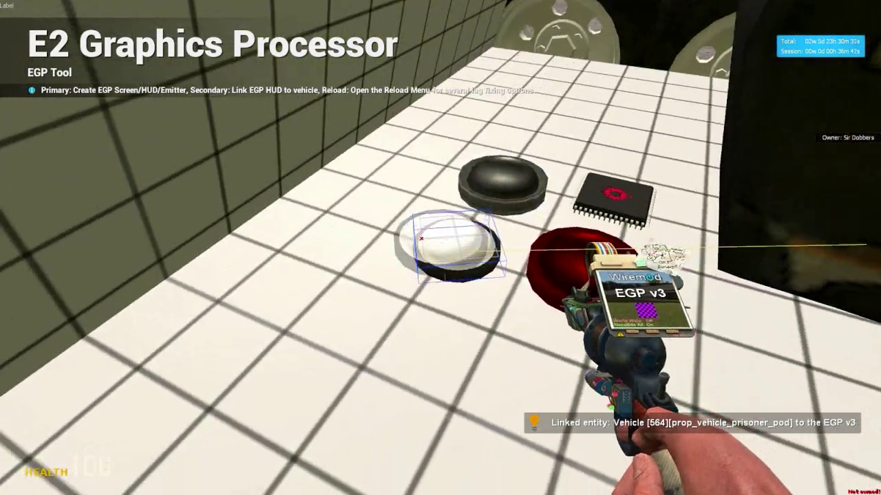
{"action": "key", "text": "q"}
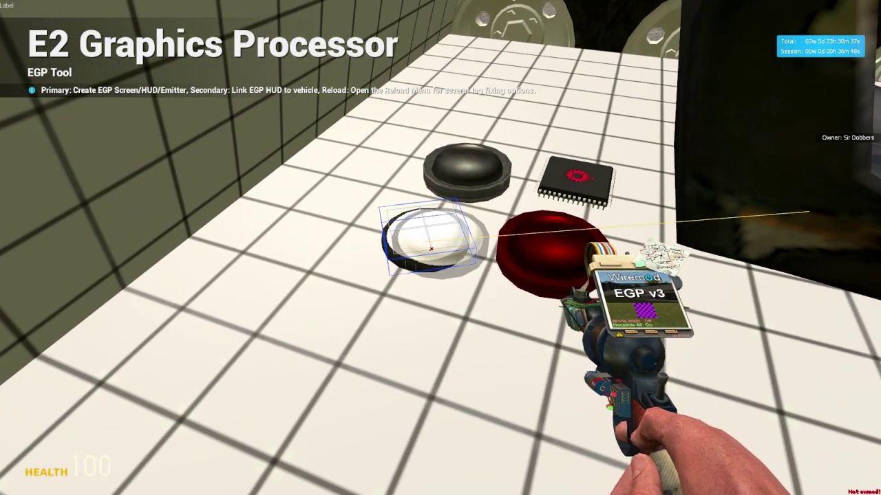
Step: Equip the Expression 2 tool and open the EZTankTurret expression in the editor
{"action": "key", "text": "q"}
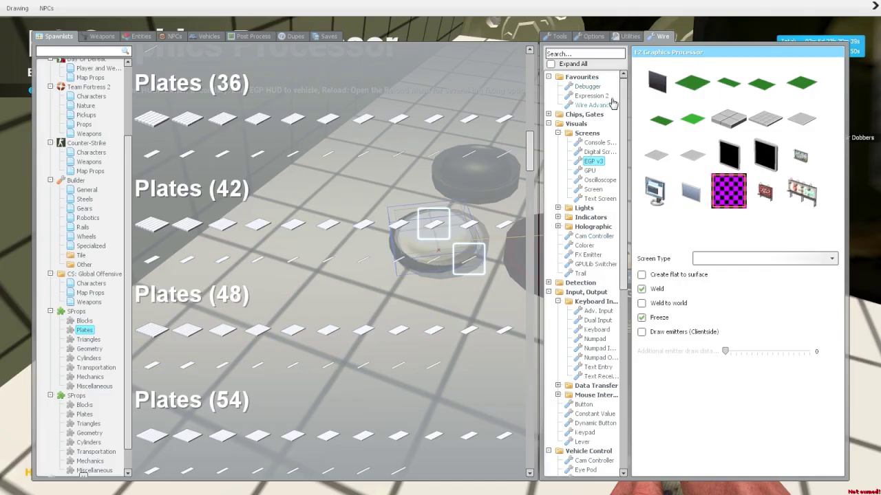
{"action": "key", "text": "q"}
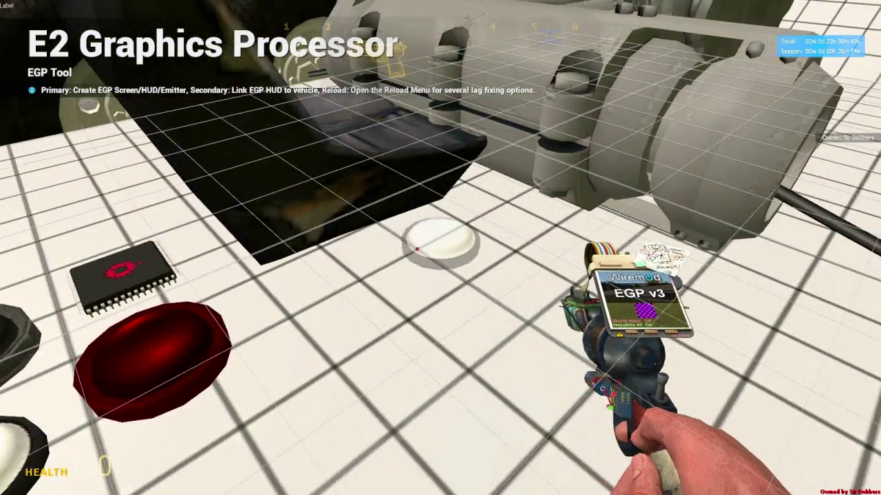
{"action": "key", "text": "q"}
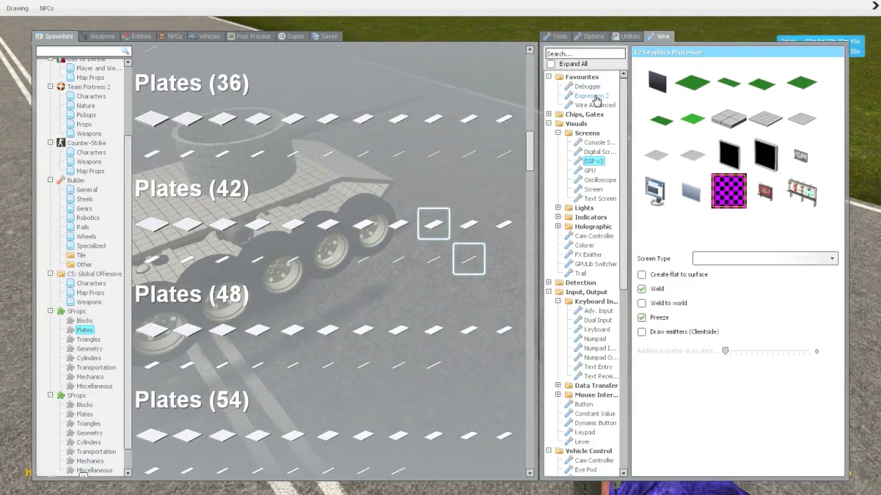
{"action": "left_click", "coordinate": [594, 97]}
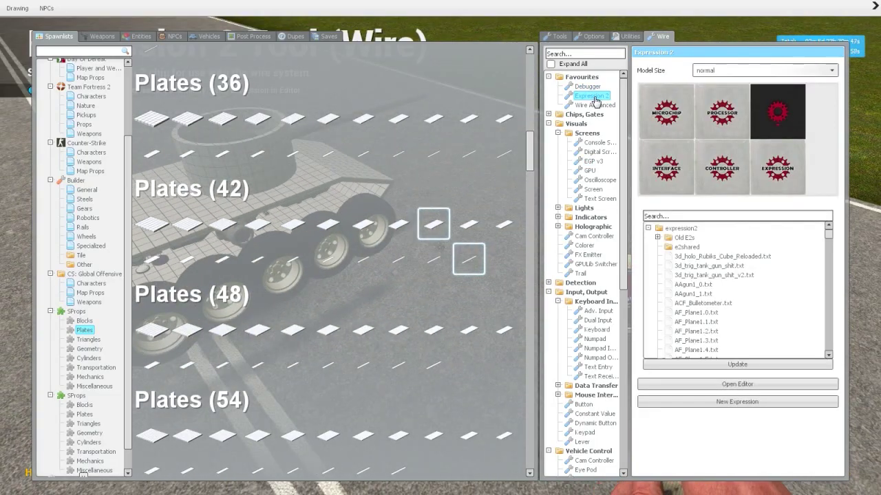
{"action": "key", "text": "q"}
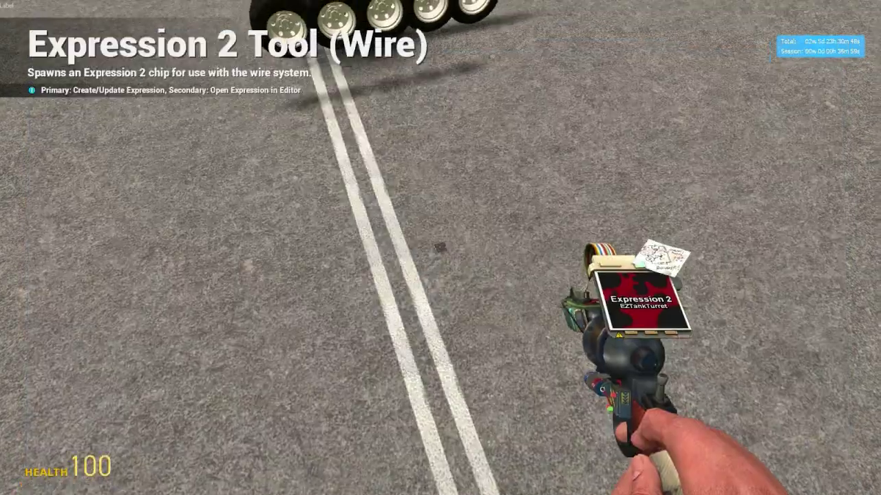
{"action": "right_click", "coordinate": [441, 248]}
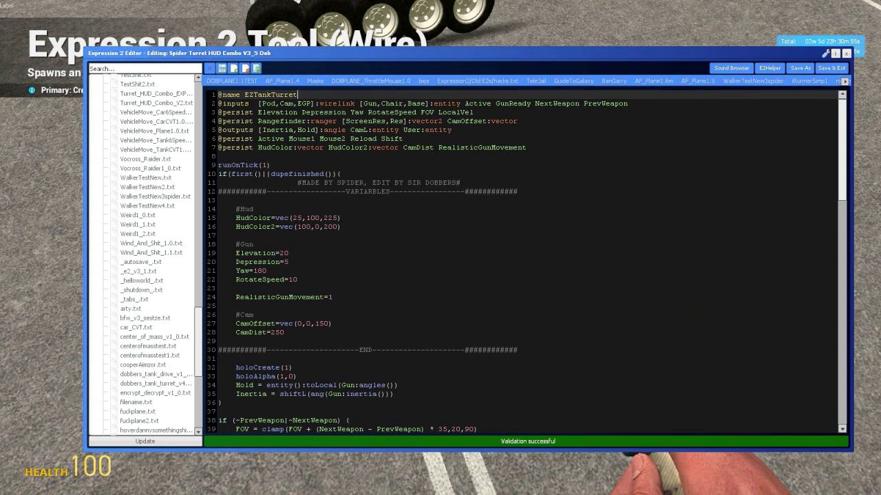
Step: Review the turret script from its credit comment to the final line, including the Hud, Gun and Cam variables block
{"action": "left_click_drag", "start_coordinate": [302, 183], "coordinate": [359, 184]}
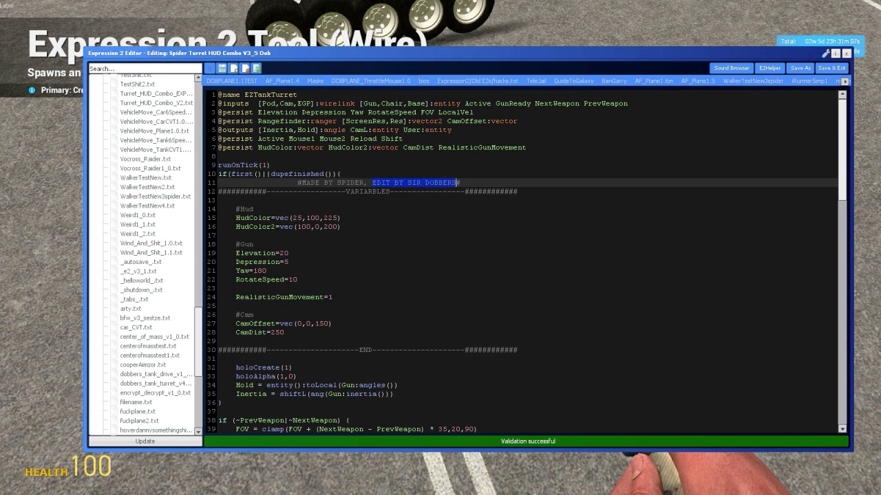
{"action": "left_click", "coordinate": [289, 253]}
{"action": "scroll", "coordinate": [523, 262], "scroll_direction": "down", "scroll_amount": 20}
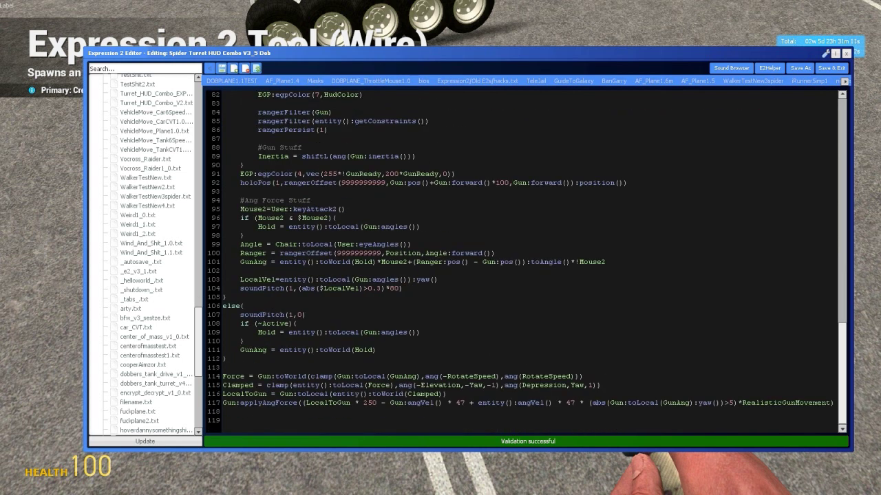
{"action": "left_click_drag", "start_coordinate": [842, 364], "coordinate": [809, 138]}
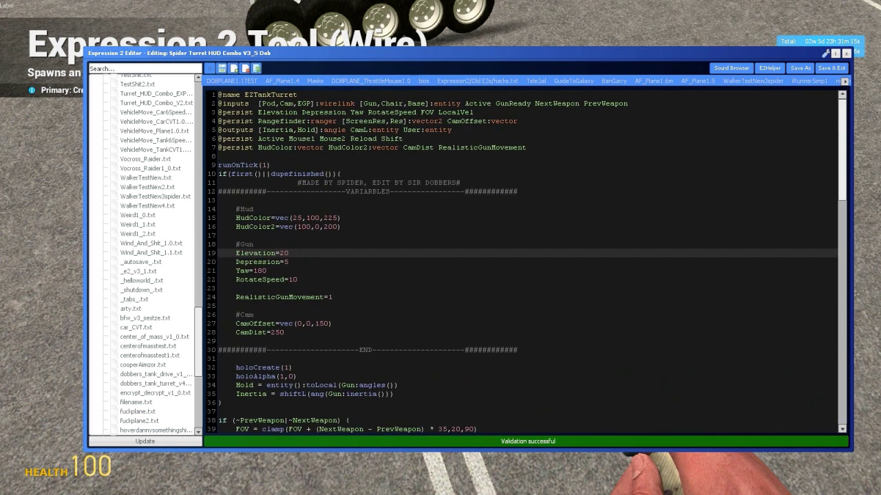
{"action": "left_click_drag", "start_coordinate": [236, 209], "coordinate": [310, 332]}
{"action": "left_click", "coordinate": [310, 333]}
{"action": "left_click", "coordinate": [303, 341]}
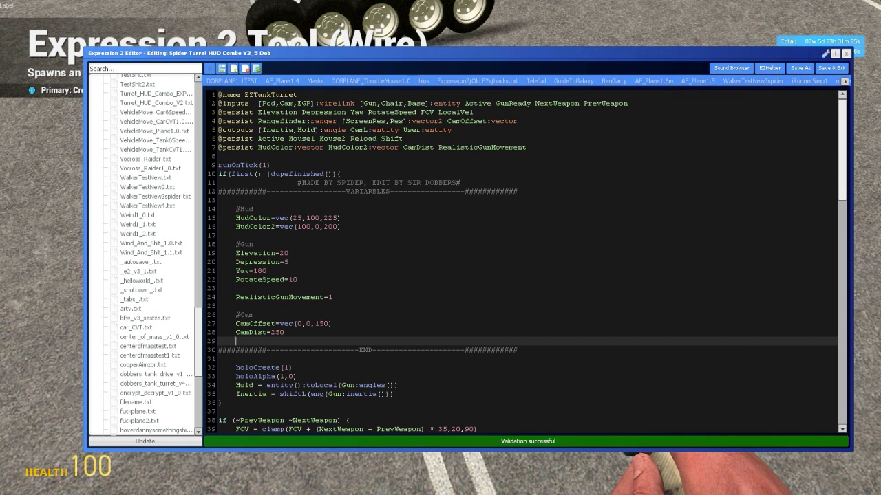
Step: Examine the HudColor and HudColor2 vector settings in the script's Hud section
{"action": "left_click", "coordinate": [236, 210]}
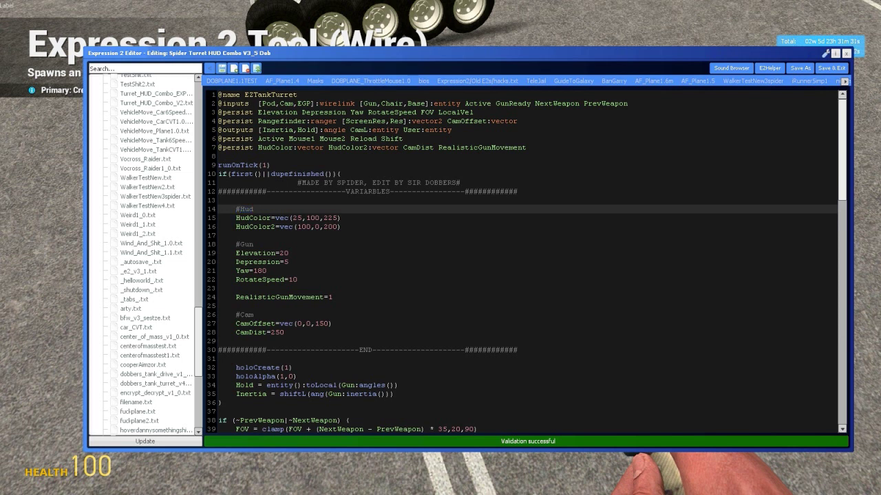
{"action": "left_click_drag", "start_coordinate": [236, 218], "coordinate": [344, 227]}
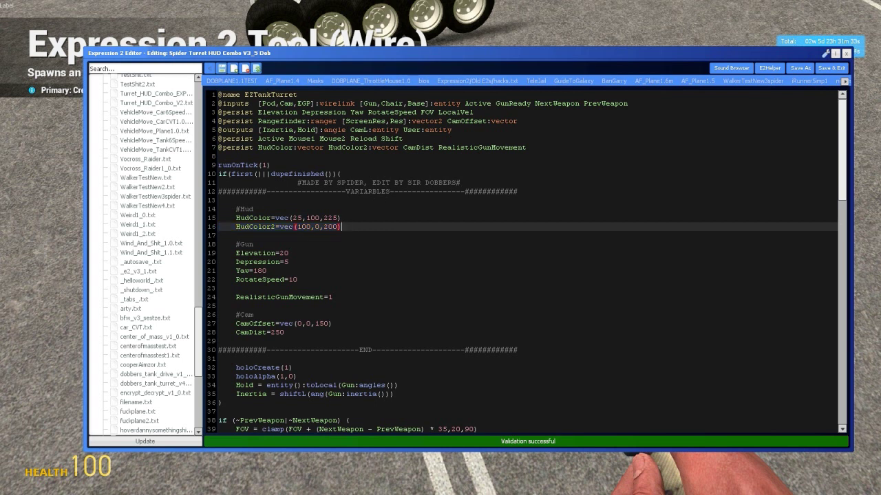
{"action": "left_click", "coordinate": [236, 218]}
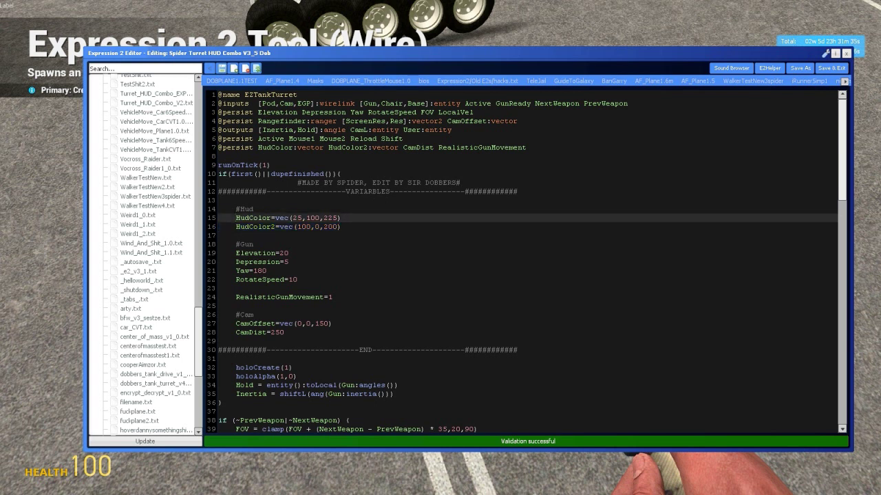
{"action": "left_click", "coordinate": [279, 227]}
{"action": "left_click", "coordinate": [288, 227]}
{"action": "left_click", "coordinate": [344, 227]}
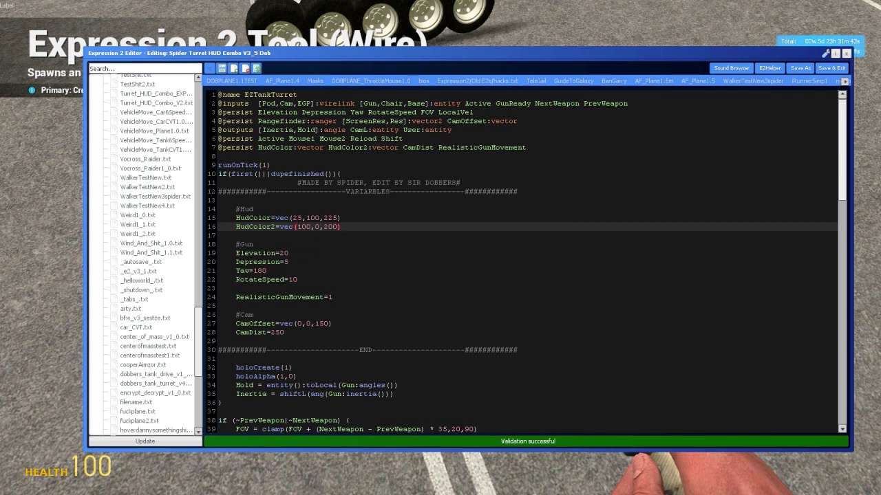
{"action": "double_click", "coordinate": [282, 218]}
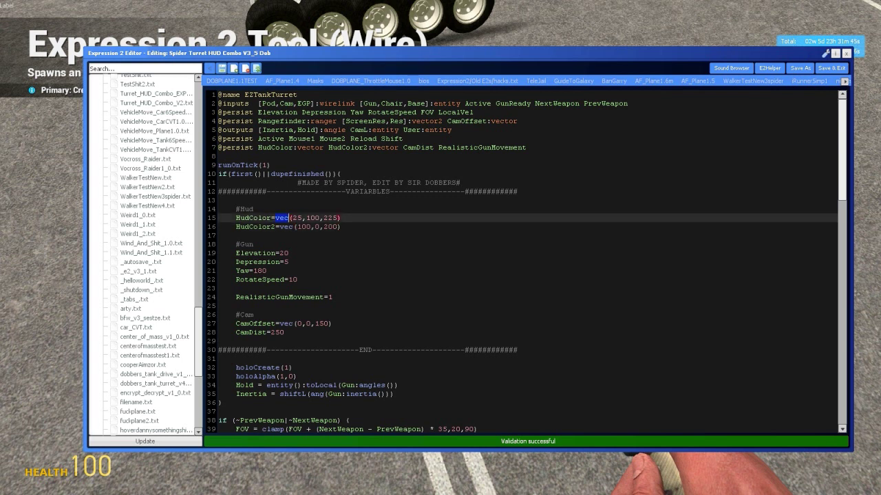
{"action": "left_click", "coordinate": [280, 227]}
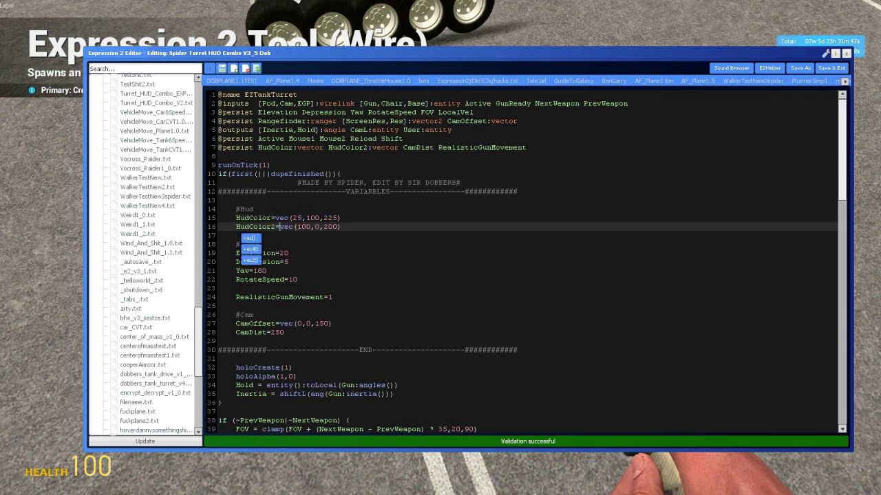
{"action": "left_click", "coordinate": [280, 218]}
Step: Examine the Elevation, Depression, Yaw and RealisticGunMovement settings in the script's Gun section
{"action": "left_click", "coordinate": [288, 253]}
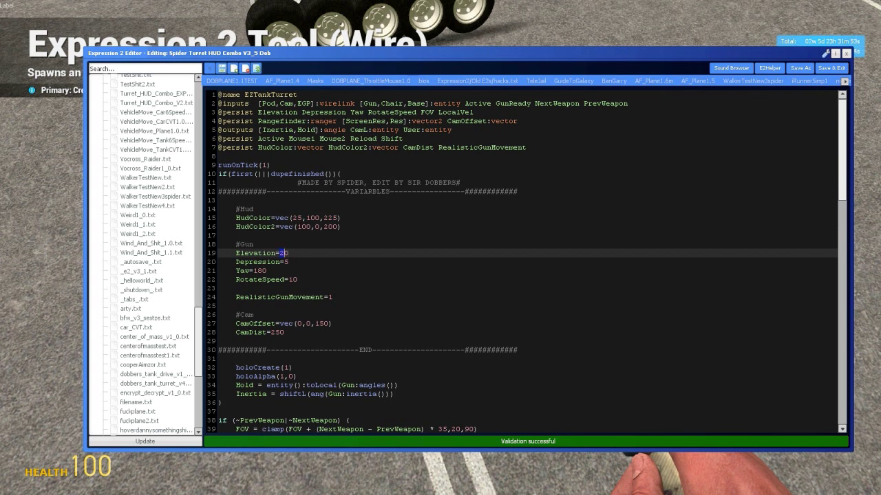
{"action": "left_click_drag", "start_coordinate": [284, 262], "coordinate": [289, 262]}
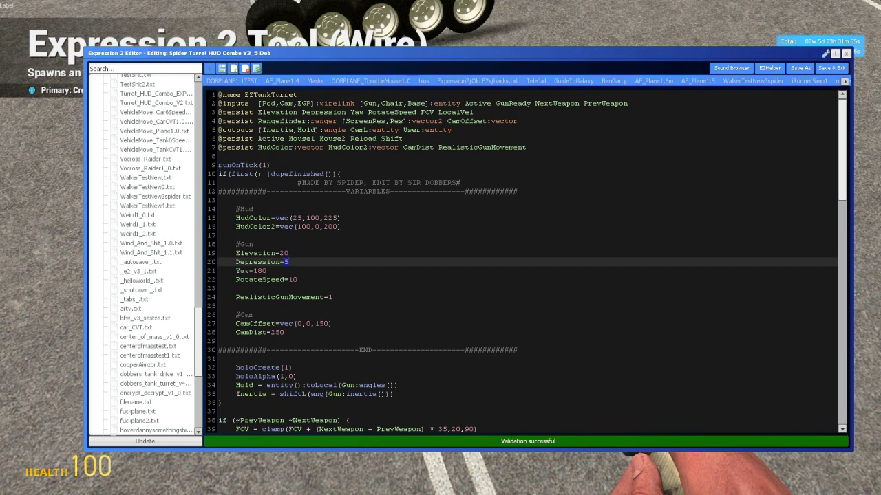
{"action": "left_click", "coordinate": [267, 271]}
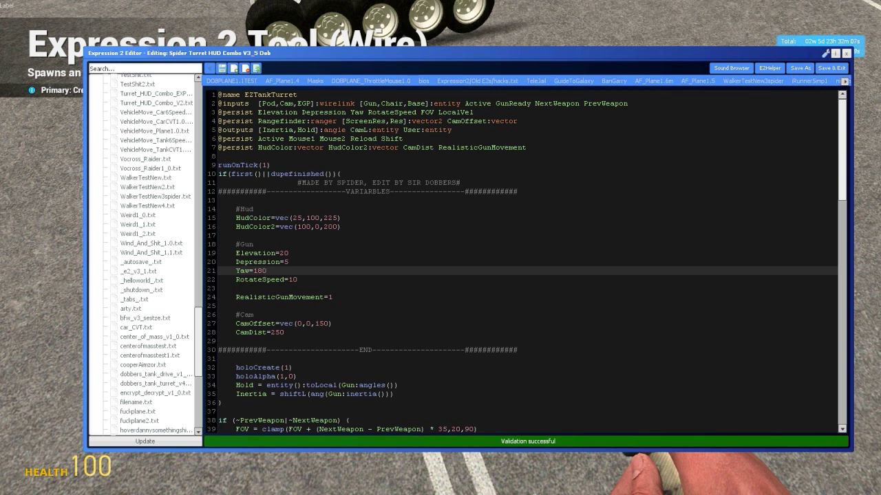
{"action": "left_click_drag", "start_coordinate": [253, 297], "coordinate": [288, 297]}
{"action": "double_click", "coordinate": [317, 297]}
{"action": "left_click", "coordinate": [335, 298]}
Step: Look through the code below the variables block and close the expression editor
{"action": "scroll", "coordinate": [834, 278], "scroll_direction": "down", "scroll_amount": 8}
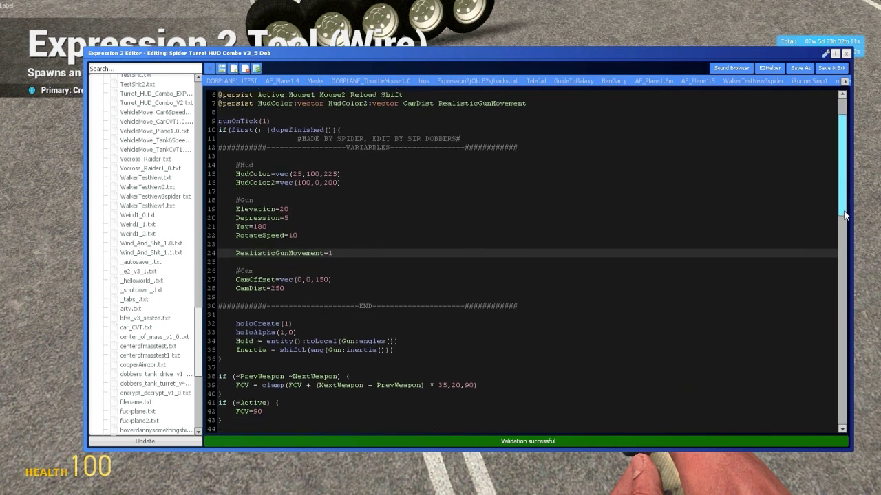
{"action": "scroll", "coordinate": [834, 278], "scroll_direction": "down", "scroll_amount": 15}
{"action": "scroll", "coordinate": [834, 278], "scroll_direction": "up", "scroll_amount": 20}
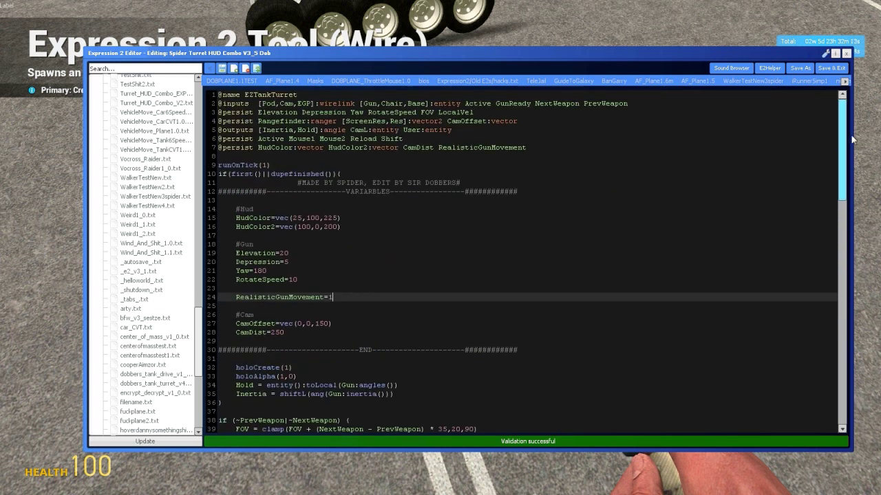
{"action": "left_click", "coordinate": [846, 55]}
Step: Switch to the pistol and inspect the tube turret and its cannon from above and around the hull
{"action": "key", "text": "2"}
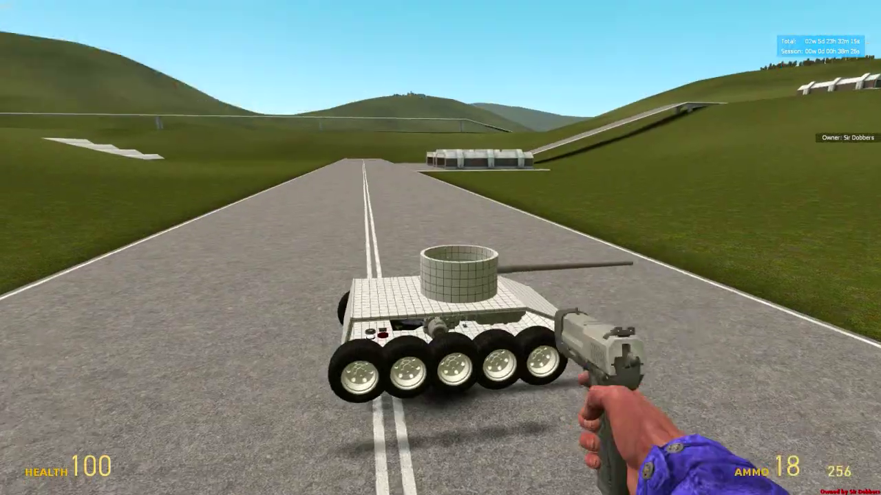
{"action": "key", "text": "w"}
{"action": "key", "text": "w"}
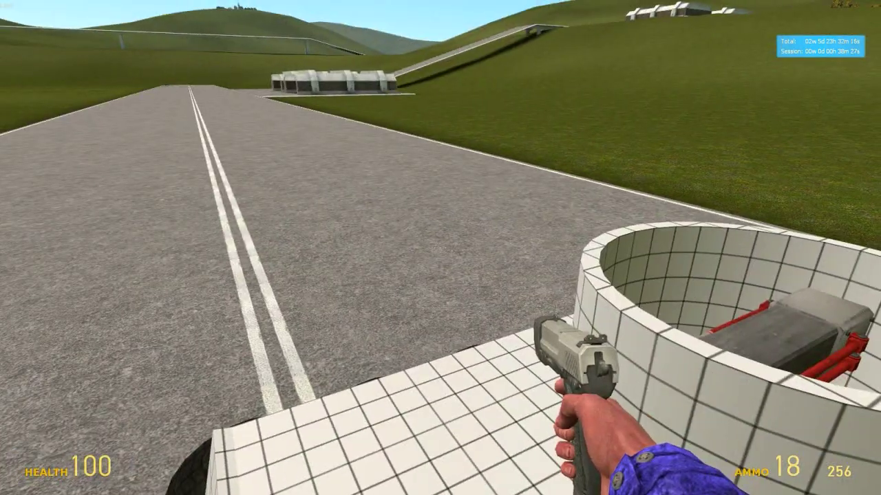
{"action": "key", "text": "s"}
{"action": "key", "text": "w"}
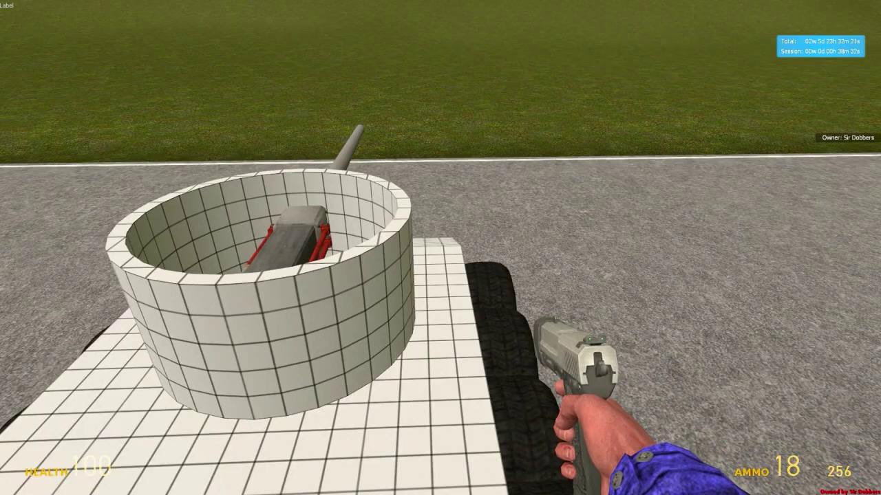
{"action": "key", "text": "w"}
{"action": "key", "text": "s"}
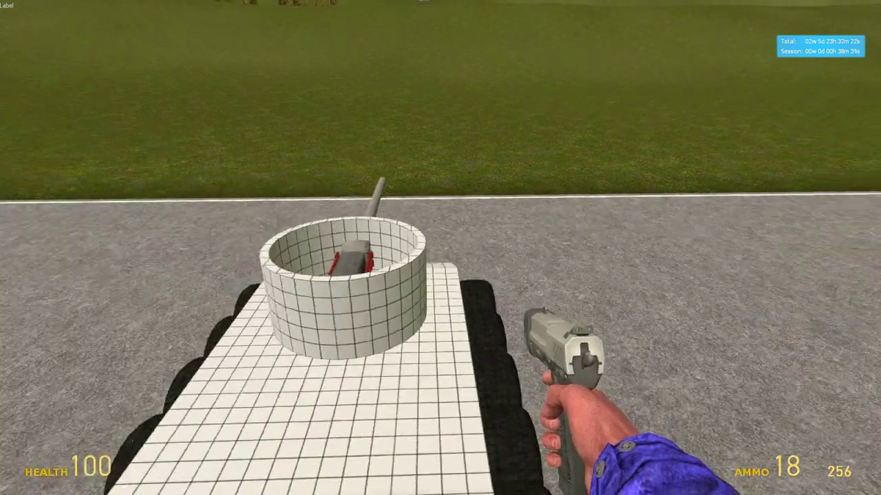
{"action": "key", "text": "w"}
{"action": "key", "text": "w"}
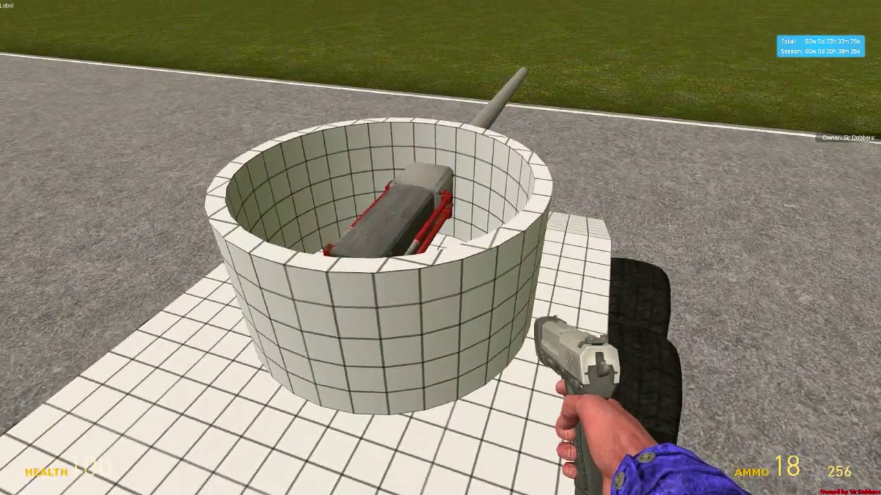
{"action": "key", "text": "s"}
{"action": "key", "text": "w"}
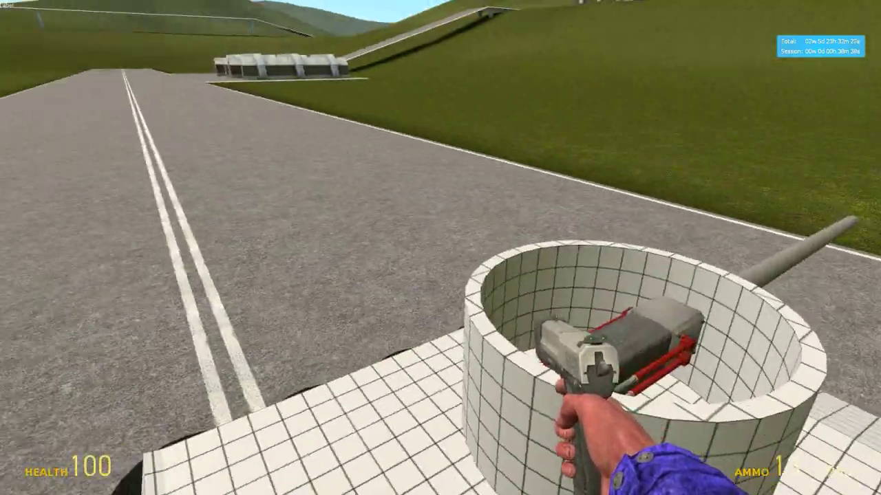
Step: Reopen the turret expression in the editor and examine the CamOffset vector in its Cam section
{"action": "key", "text": "q"}
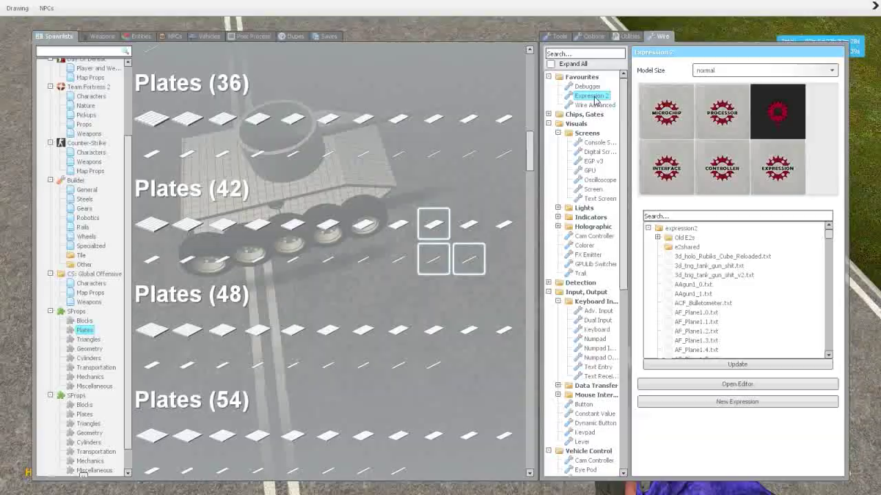
{"action": "left_click", "coordinate": [596, 102]}
{"action": "right_click", "coordinate": [440, 247]}
{"action": "left_click", "coordinate": [253, 316]}
{"action": "left_click", "coordinate": [332, 324]}
{"action": "left_click", "coordinate": [254, 315]}
{"action": "left_click", "coordinate": [332, 324]}
{"action": "left_click", "coordinate": [236, 341]}
{"action": "key", "text": "Up"}
{"action": "key", "text": "Up"}
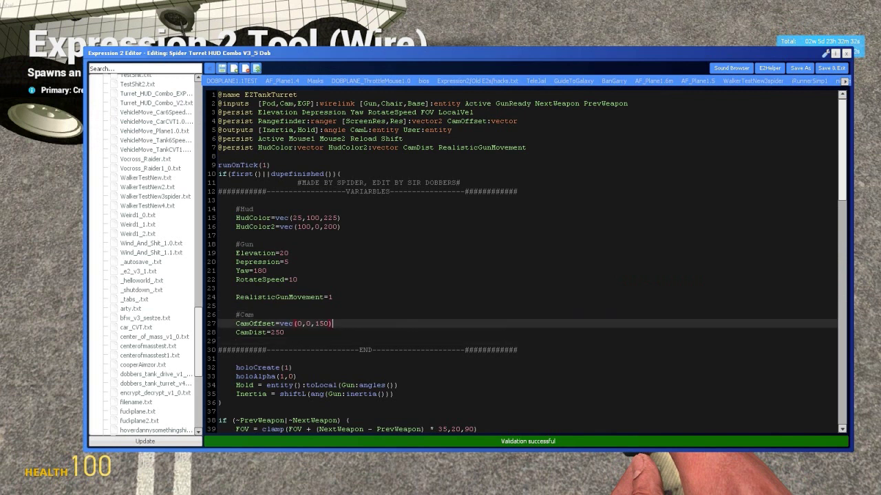
{"action": "key", "text": "Up"}
{"action": "left_click_drag", "start_coordinate": [280, 324], "coordinate": [319, 324]}
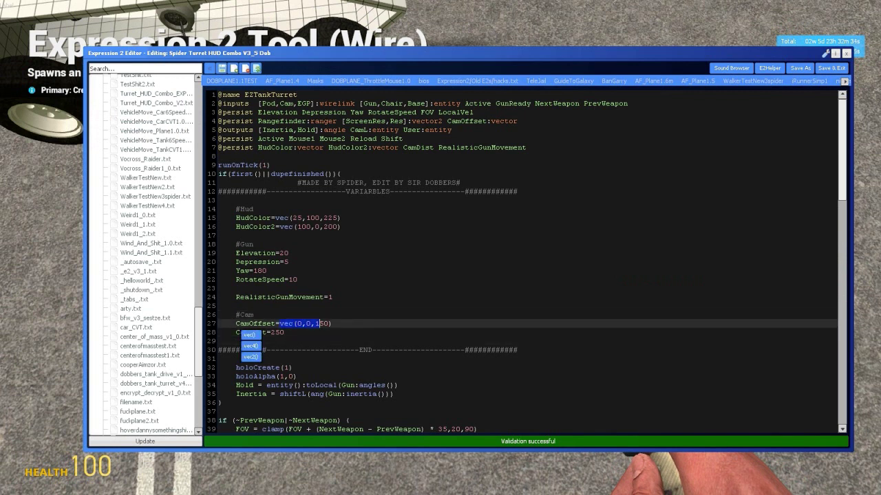
{"action": "left_click", "coordinate": [333, 324]}
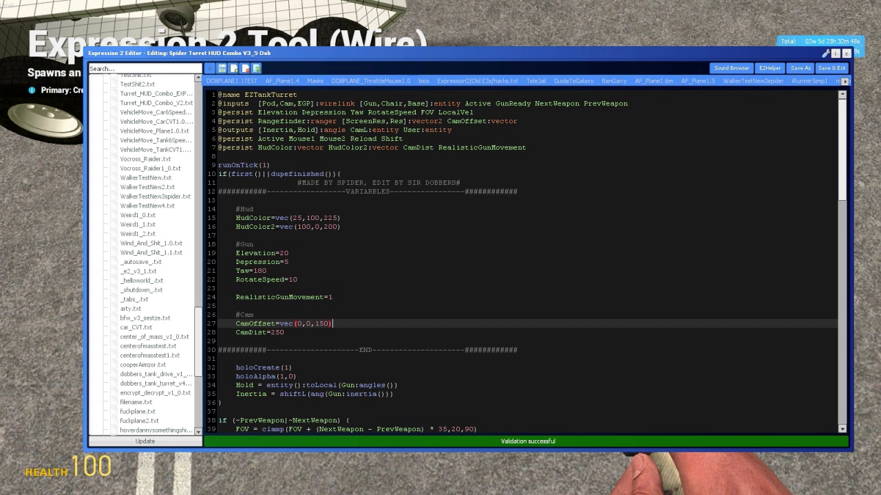
Step: Examine the CamDist setting and the camera code below it, and close the editor
{"action": "left_click", "coordinate": [285, 332]}
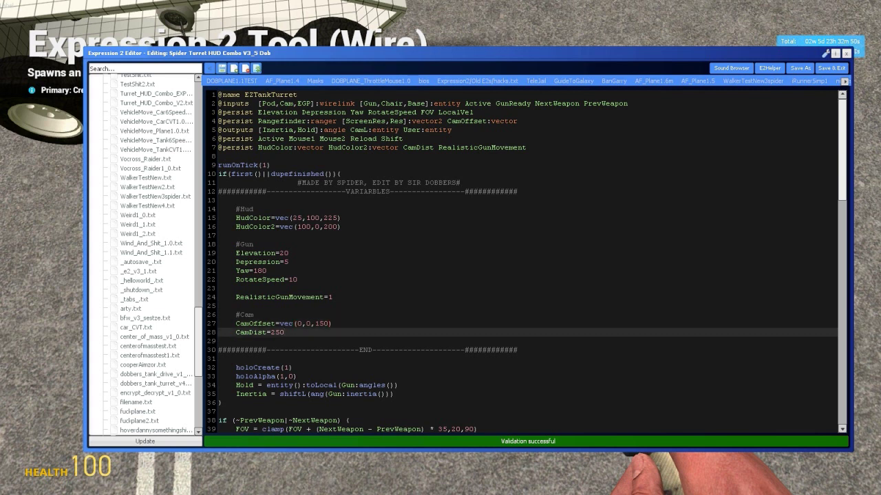
{"action": "left_click_drag", "start_coordinate": [240, 333], "coordinate": [275, 333]}
{"action": "scroll", "coordinate": [523, 262], "scroll_direction": "down", "scroll_amount": 8}
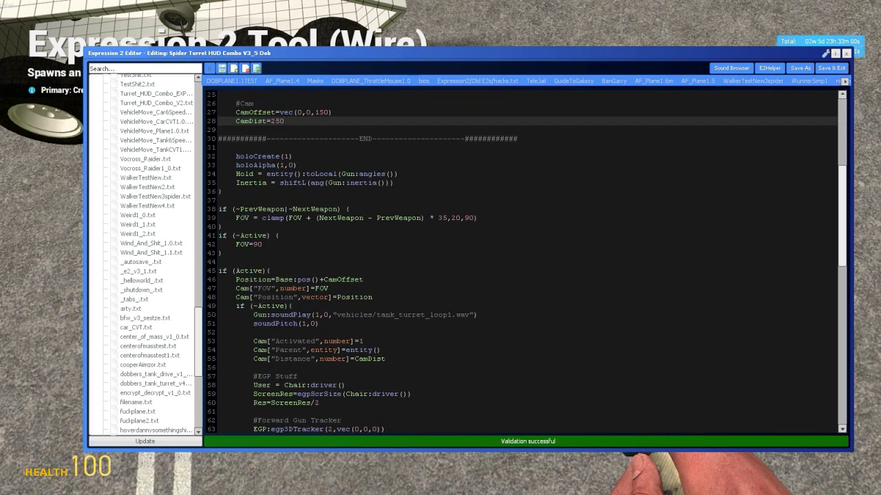
{"action": "left_click", "coordinate": [846, 53]}
Step: Close the editor and place the EZTankTurret Expression 2 chip on the hull floor beside the pod controller
{"action": "key", "text": "w"}
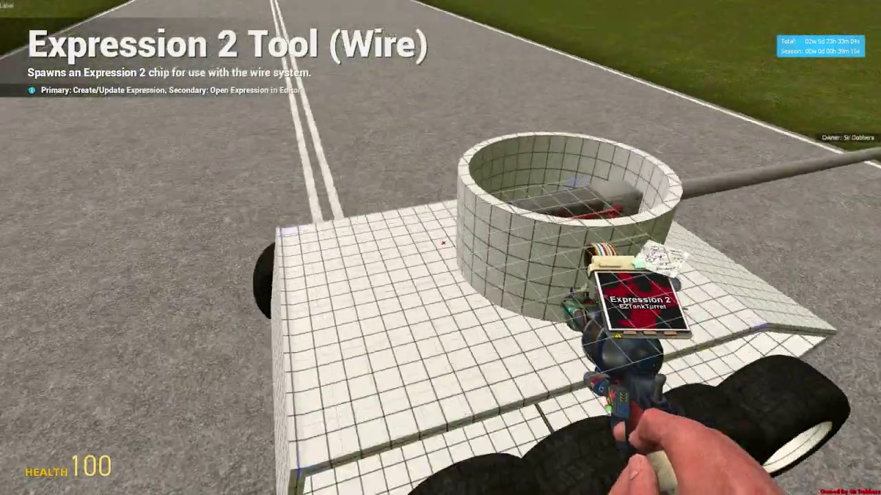
{"action": "key", "text": "s"}
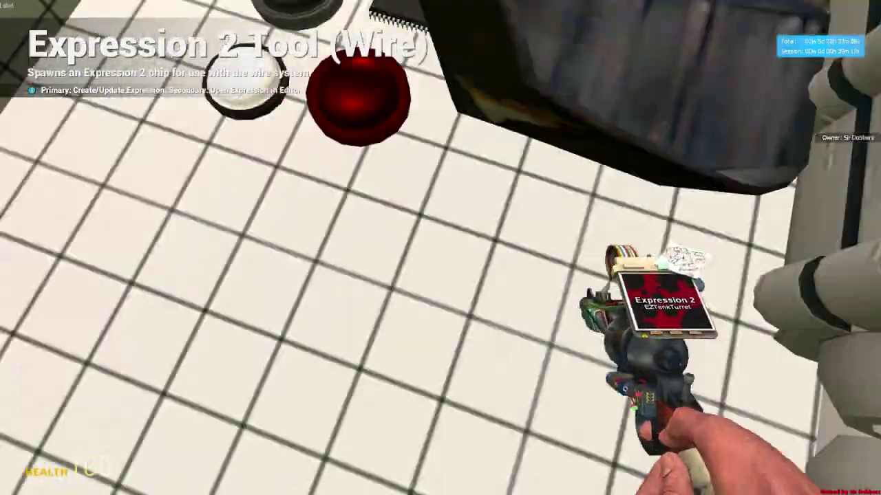
{"action": "key", "text": "w"}
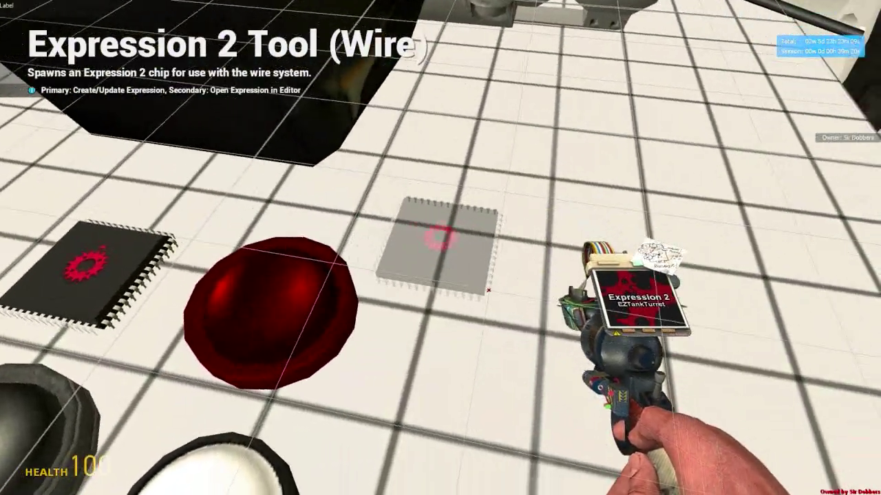
{"action": "left_click", "coordinate": [441, 247]}
Step: Switch to the Advanced Wiring Tool and wire the turret chip's Pod input to the pod controller's wirelink
{"action": "key", "text": "q"}
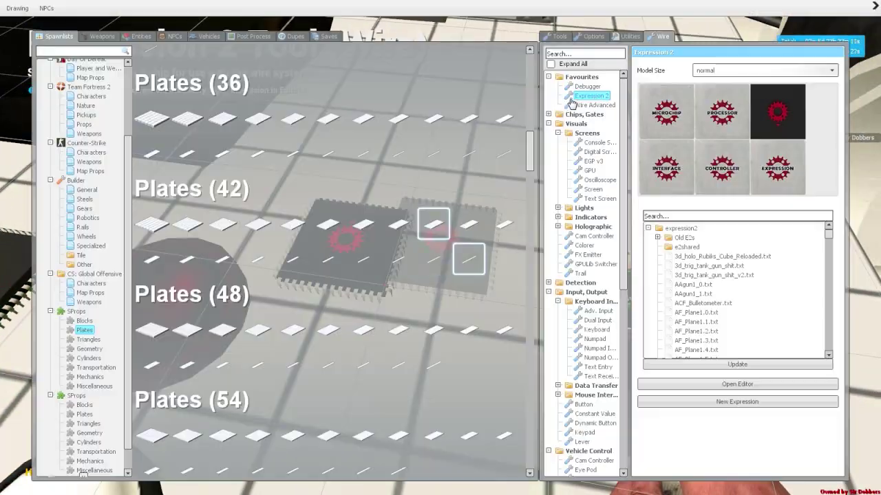
{"action": "left_click", "coordinate": [587, 107]}
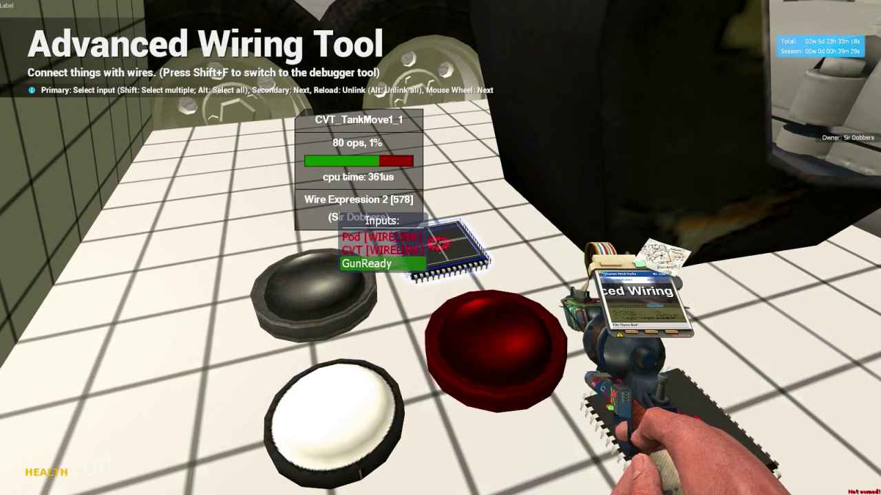
{"action": "scroll", "coordinate": [440, 248], "scroll_direction": "up", "scroll_amount": 2}
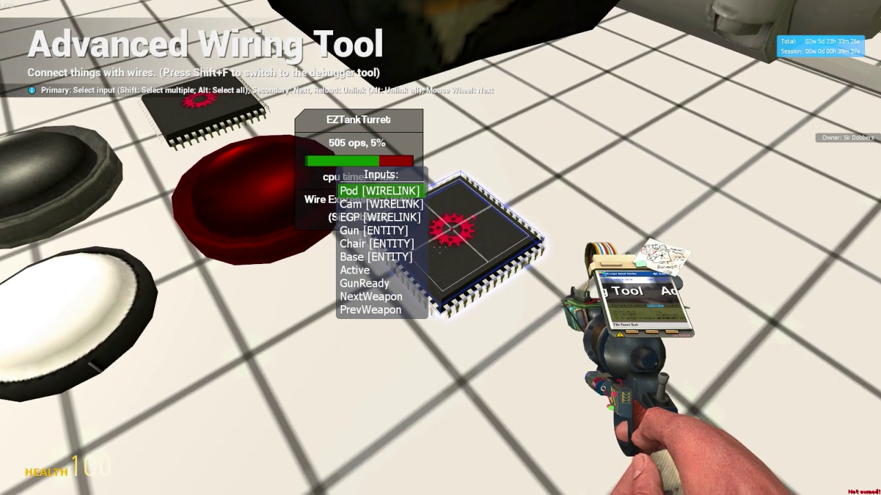
{"action": "left_click", "coordinate": [440, 248]}
{"action": "left_click", "coordinate": [441, 248]}
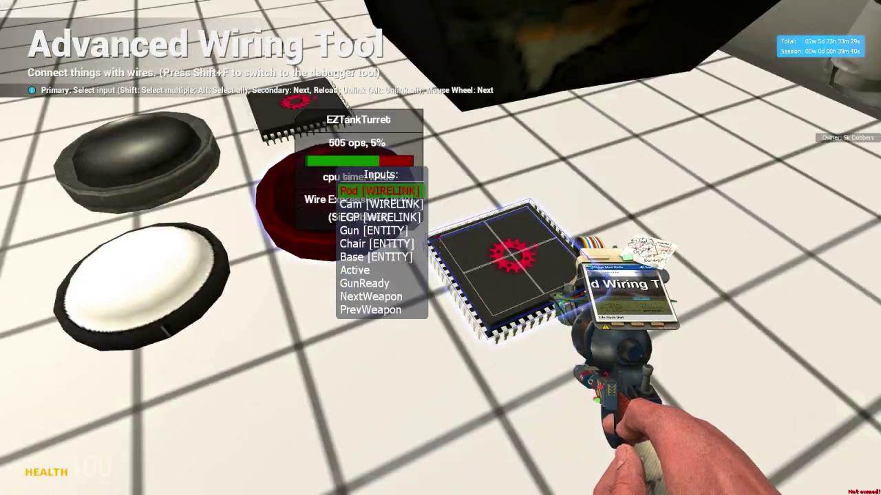
Step: Wire the turret chip's Cam input to a new camera controller wirelink and its EGP input to the white EGP HUD
{"action": "scroll", "coordinate": [441, 248], "scroll_direction": "down", "scroll_amount": 1}
{"action": "left_click", "coordinate": [441, 247]}
{"action": "left_click", "coordinate": [441, 248]}
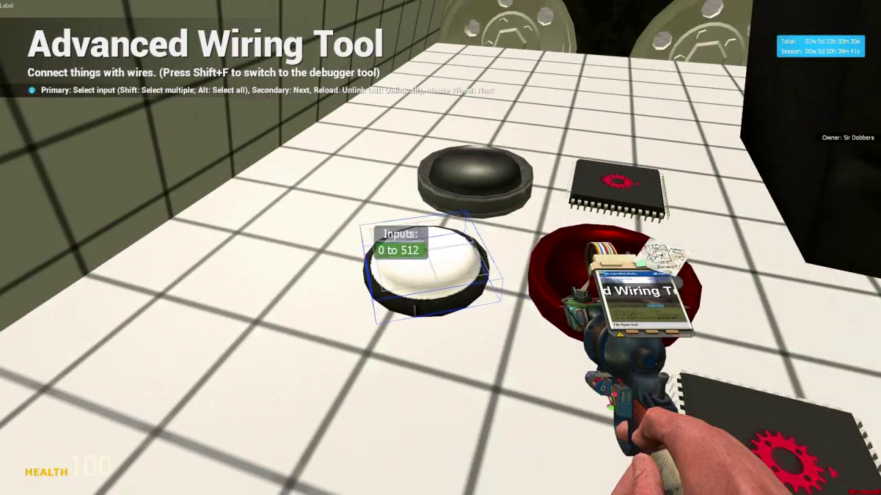
{"action": "left_click", "coordinate": [440, 247]}
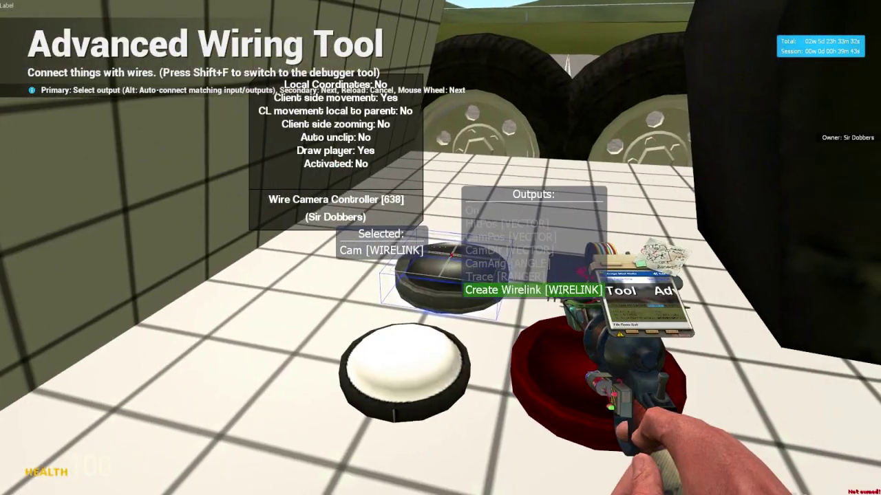
{"action": "left_click", "coordinate": [441, 247]}
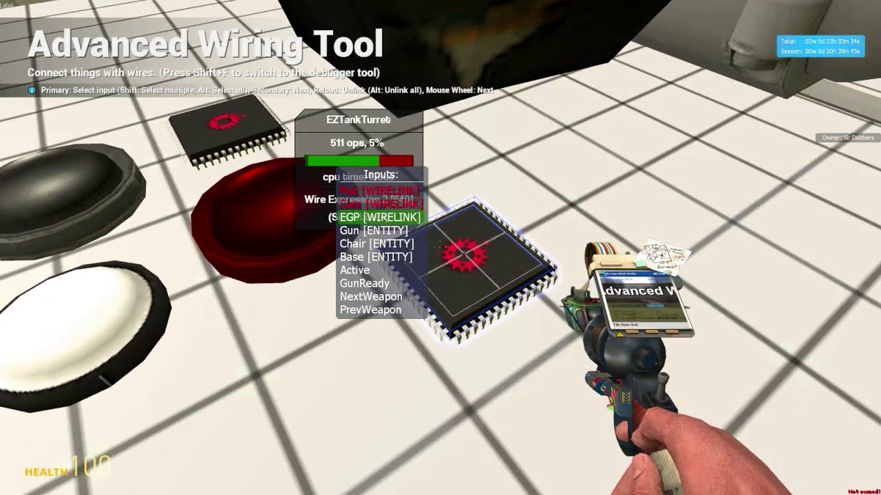
{"action": "left_click", "coordinate": [441, 248]}
{"action": "left_click", "coordinate": [440, 248]}
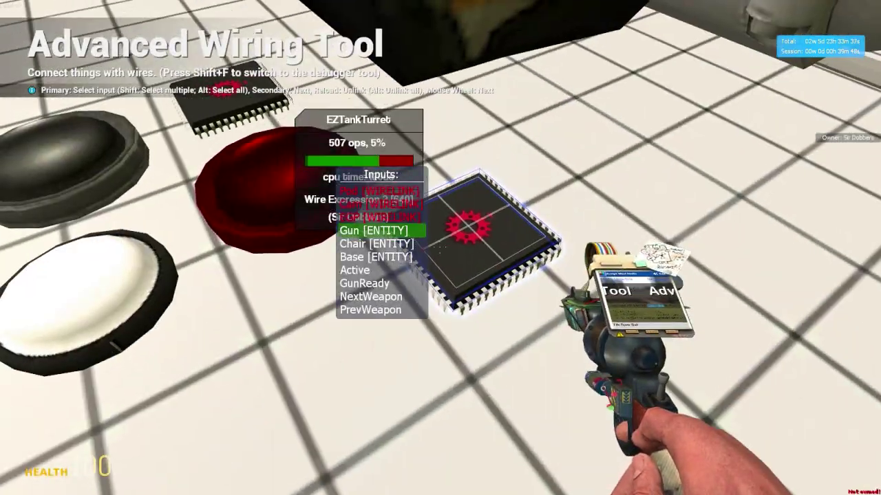
Step: Wire the turret chip's Gun input to the cannon's Entity output and its Chair input to the driver's seat
{"action": "left_click", "coordinate": [440, 248]}
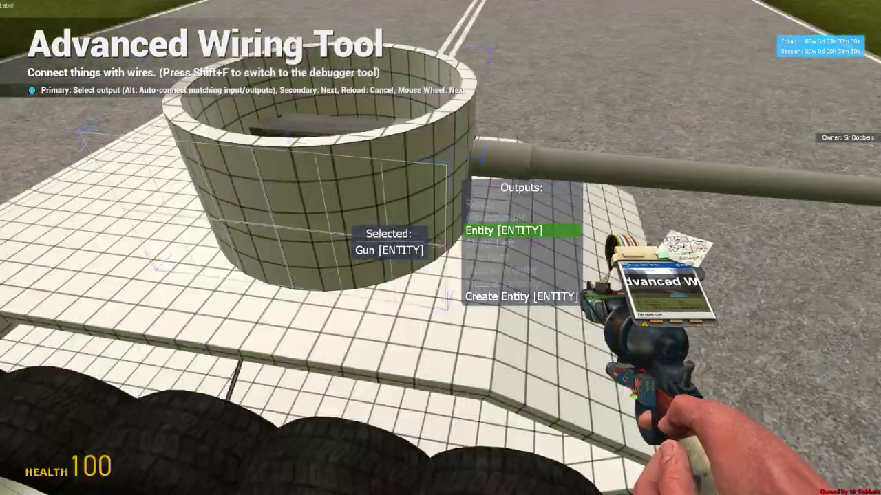
{"action": "left_click", "coordinate": [440, 248]}
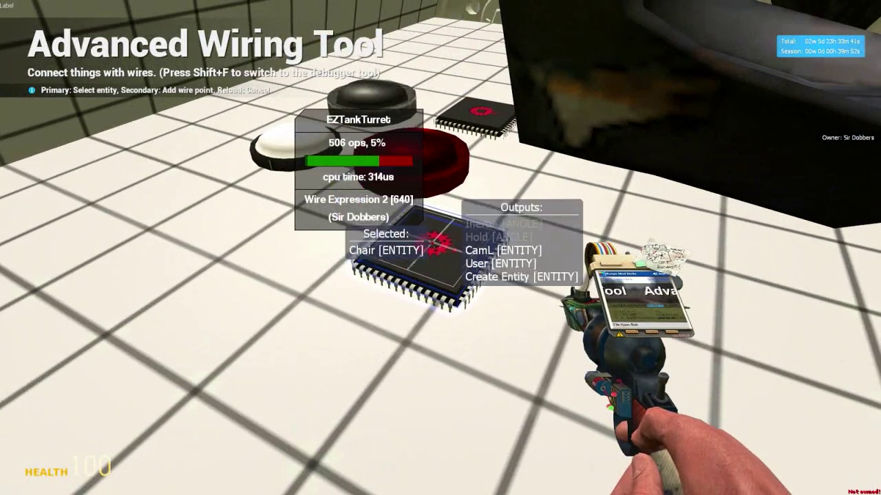
{"action": "left_click", "coordinate": [440, 248]}
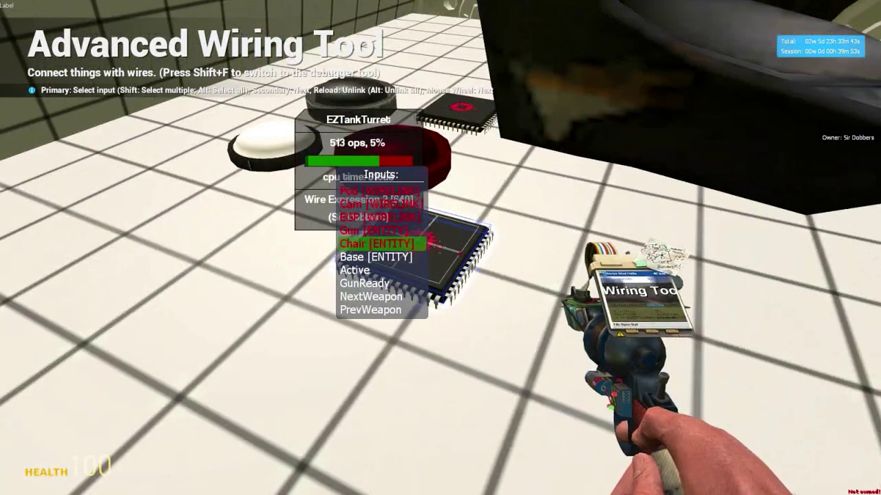
Step: Wire the turret chip's Base entity input to the vehicle's base
{"action": "left_click", "coordinate": [440, 248]}
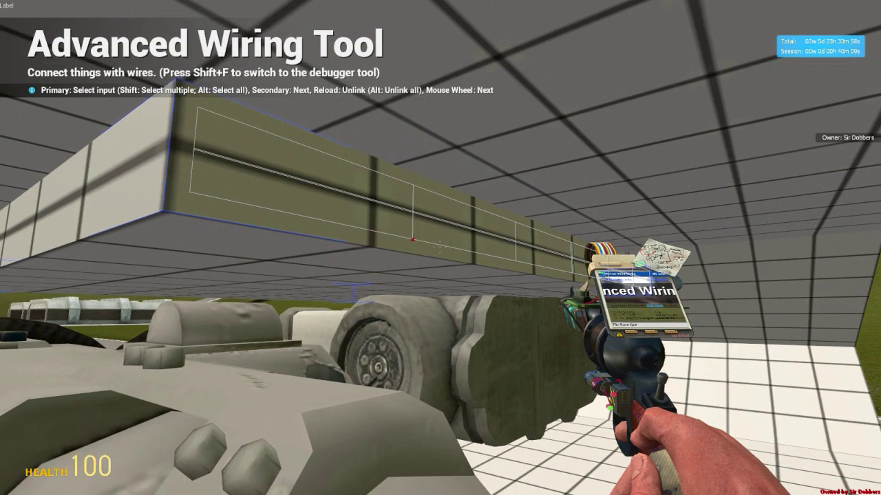
{"action": "key", "text": "w"}
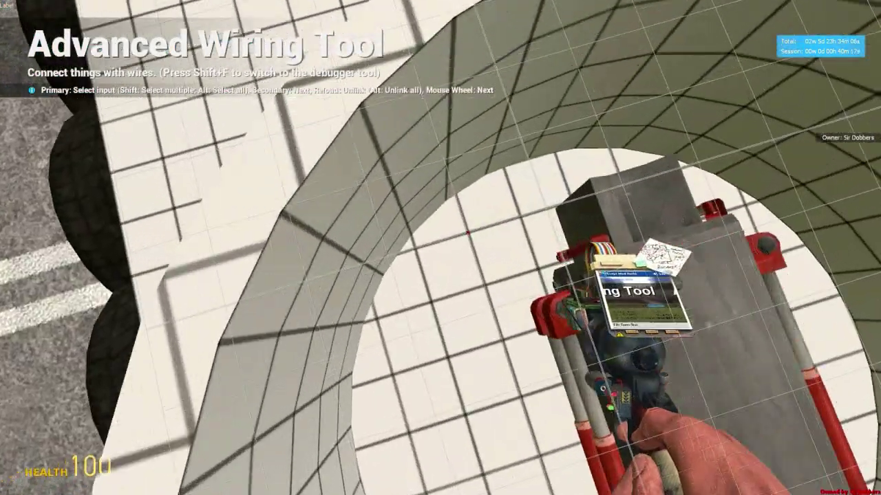
{"action": "key", "text": "w"}
{"action": "key", "text": "s"}
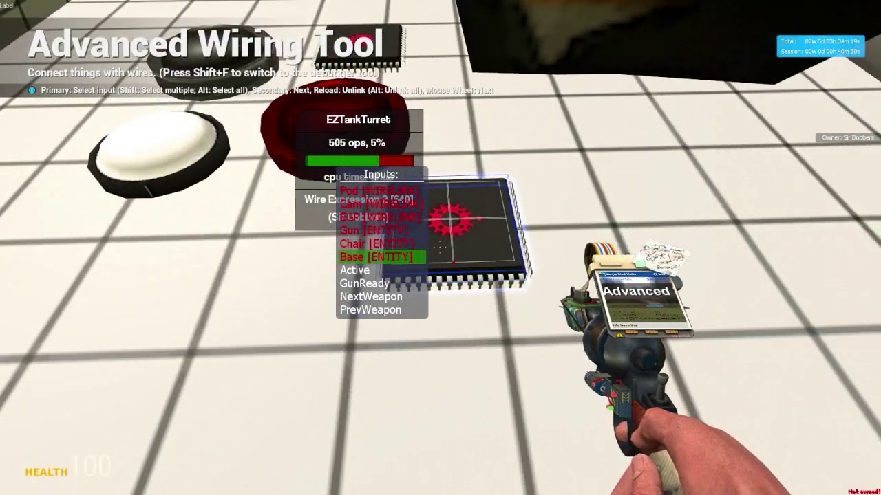
Step: Wire the turret chip's Active input to the pod controller's Active output
{"action": "left_click", "coordinate": [440, 248]}
{"action": "left_click", "coordinate": [440, 248]}
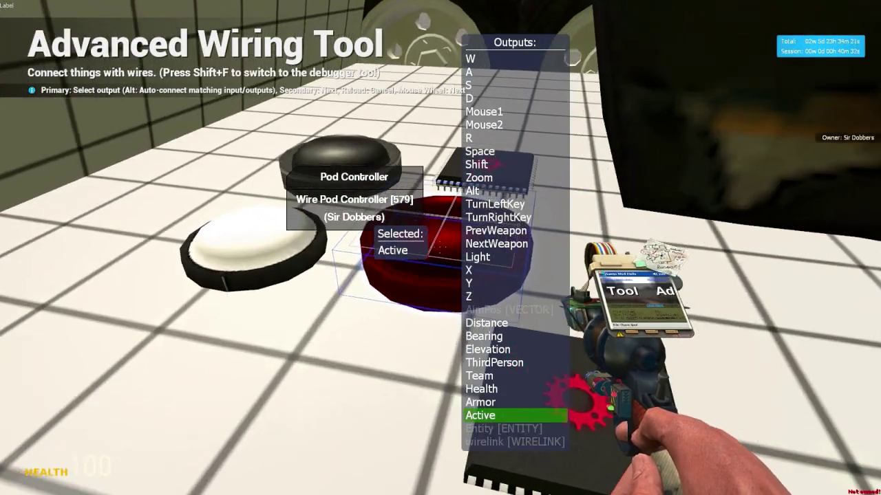
{"action": "left_click", "coordinate": [441, 247]}
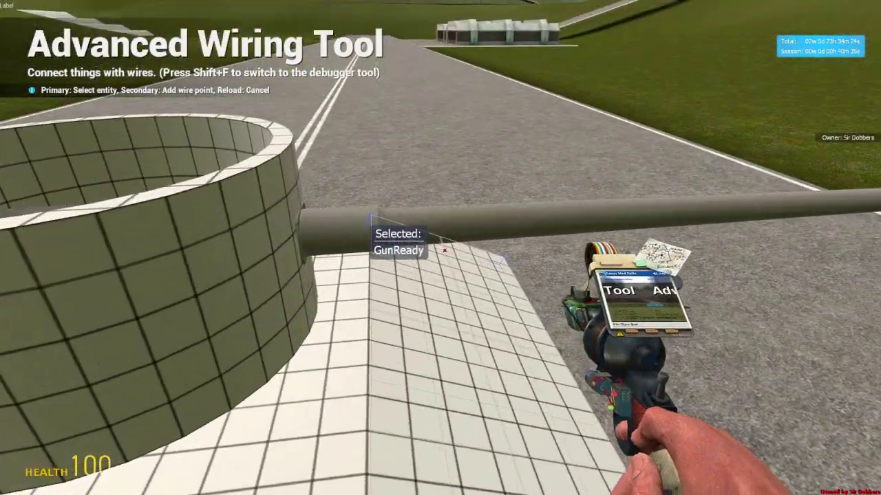
Step: Wire the turret chip's GunReady input to the cannon
{"action": "left_click", "coordinate": [440, 248]}
{"action": "scroll", "coordinate": [440, 247], "scroll_direction": "up", "scroll_amount": 2}
{"action": "scroll", "coordinate": [440, 248], "scroll_direction": "up", "scroll_amount": 1}
{"action": "left_click", "coordinate": [441, 248]}
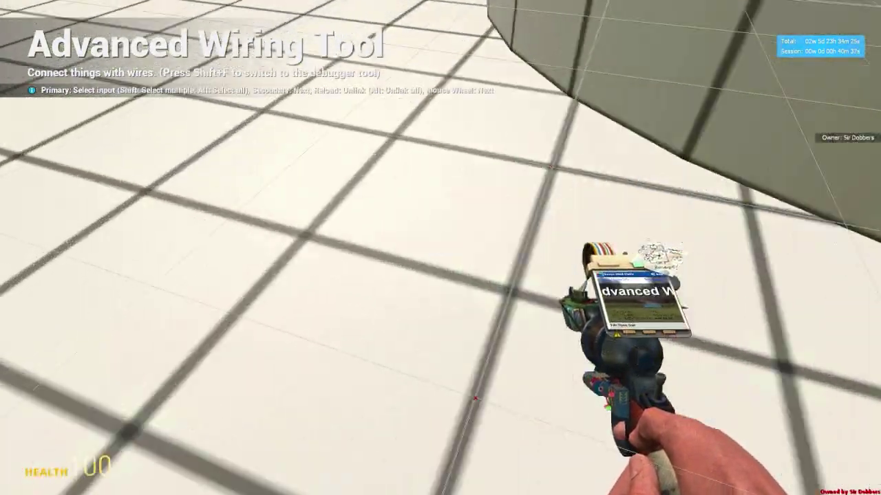
Step: Wire the turret chip's NextWeapon and PrevWeapon inputs to the matching outputs of the pod controller
{"action": "scroll", "coordinate": [440, 248], "scroll_direction": "down", "scroll_amount": 1}
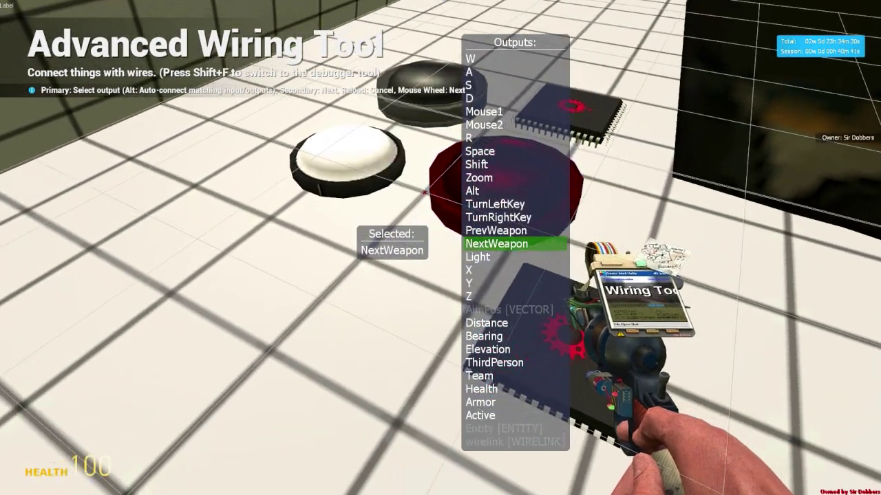
{"action": "left_click", "coordinate": [440, 247]}
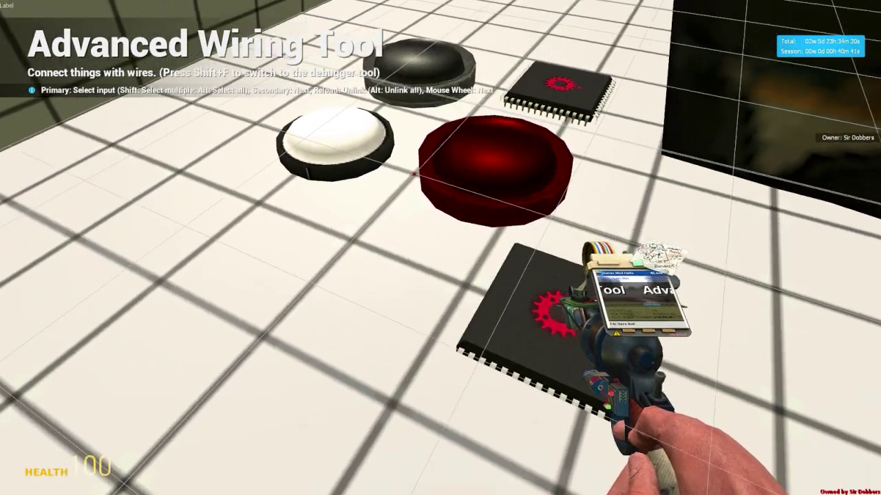
{"action": "scroll", "coordinate": [440, 248], "scroll_direction": "down", "scroll_amount": 1}
{"action": "left_click", "coordinate": [440, 247]}
{"action": "left_click", "coordinate": [440, 248]}
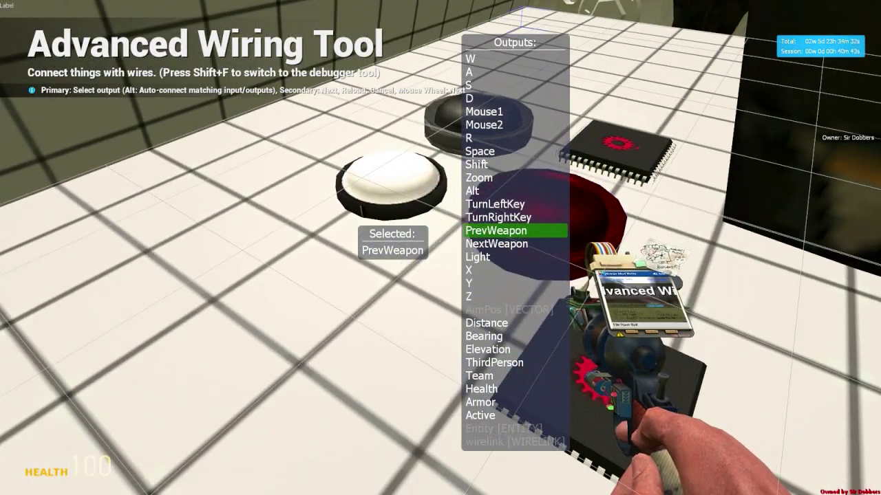
{"action": "left_click", "coordinate": [441, 248]}
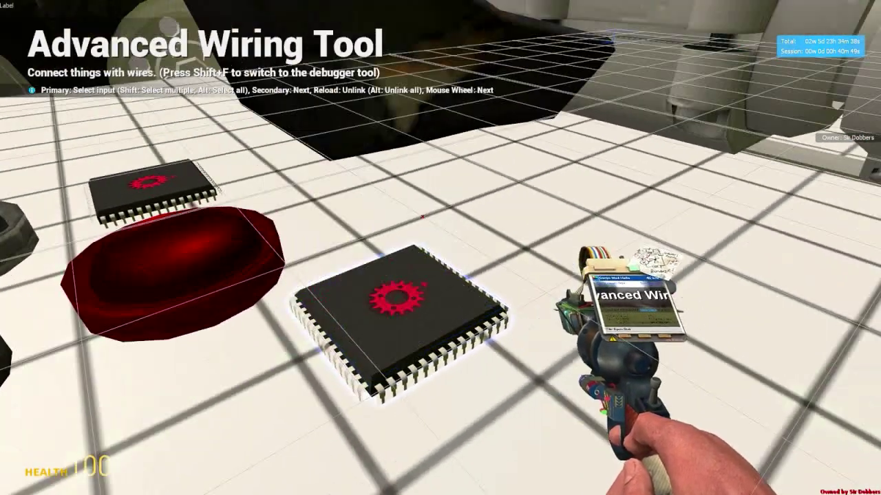
Step: Copy the whole vehicle with Advanced Duplicator 2 and paste the copy onto the road
{"action": "key", "text": "s"}
{"action": "key", "text": "q"}
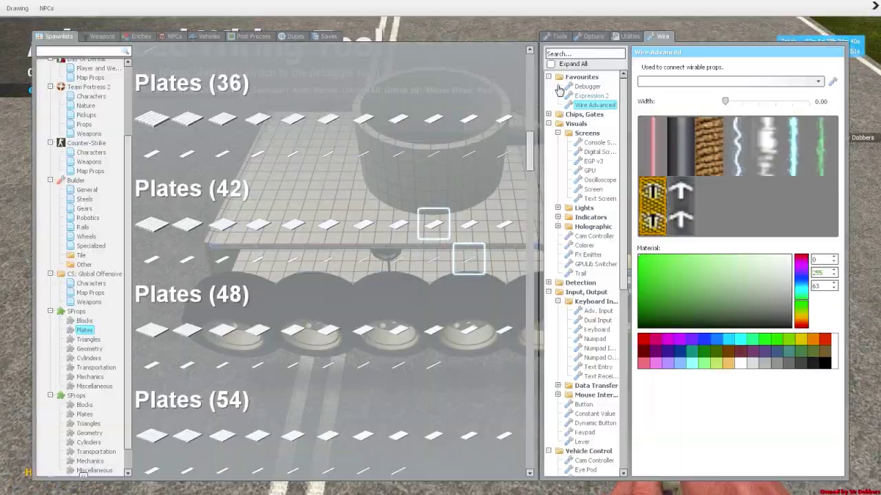
{"action": "left_click", "coordinate": [559, 38]}
{"action": "left_click", "coordinate": [591, 342]}
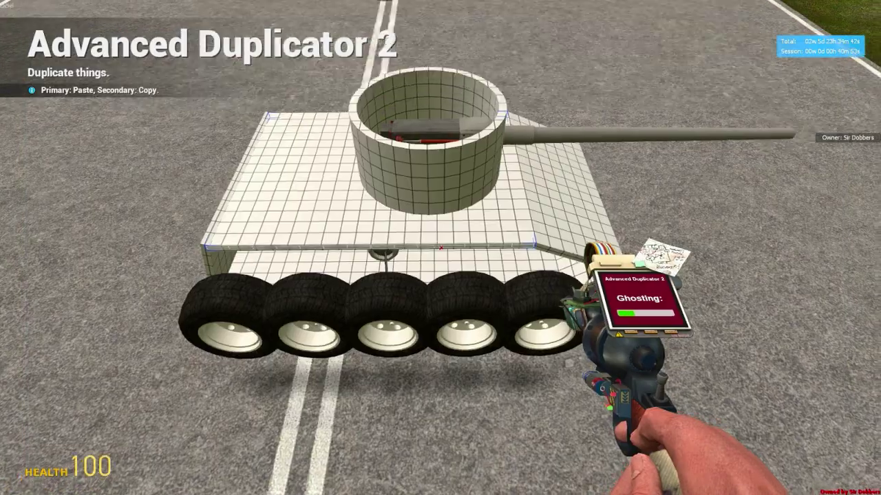
{"action": "right_click", "coordinate": [440, 247], "text": "shift"}
{"action": "right_click", "coordinate": [440, 248]}
{"action": "left_click", "coordinate": [440, 248]}
Step: Switch to the Physics Gun, unfreeze the whole pasted vehicle and check how it rests on its wheels
{"action": "scroll", "coordinate": [441, 247], "scroll_direction": "down", "scroll_amount": 3}
{"action": "left_click", "coordinate": [440, 248]}
{"action": "key", "text": "r"}
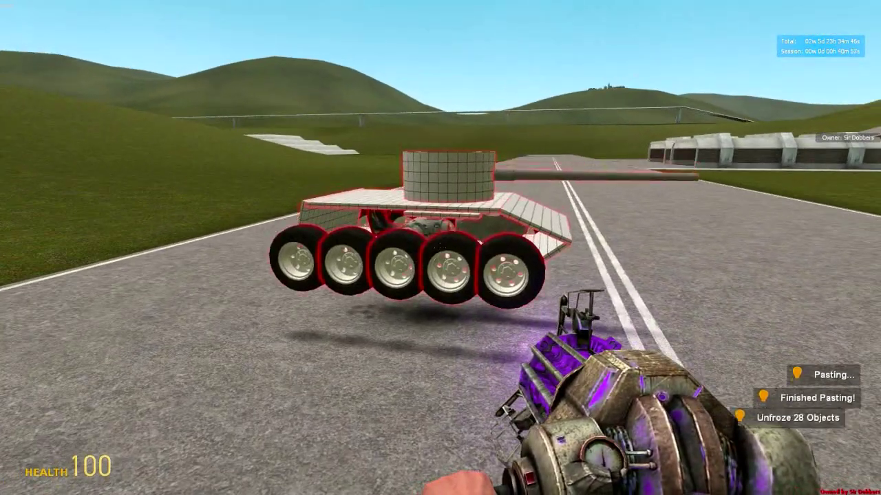
{"action": "scroll", "coordinate": [440, 247], "scroll_direction": "down", "scroll_amount": 1}
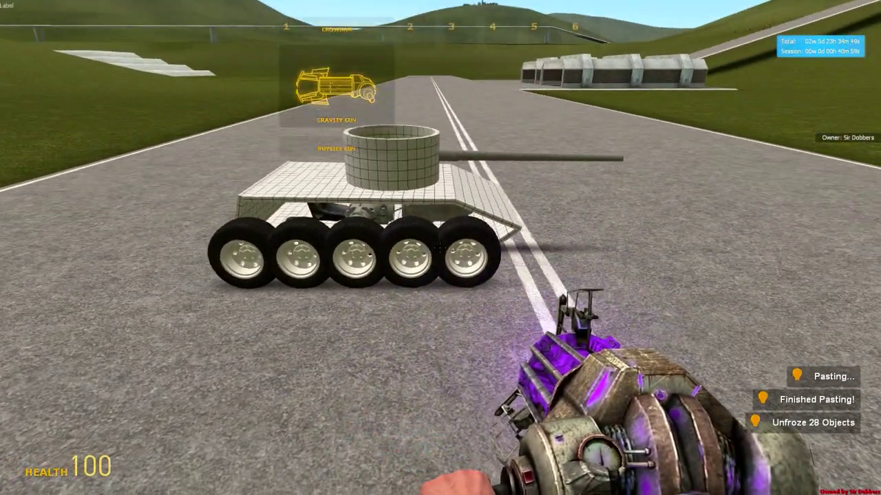
{"action": "left_click", "coordinate": [440, 247]}
{"action": "key", "text": "w"}
{"action": "key", "text": "s"}
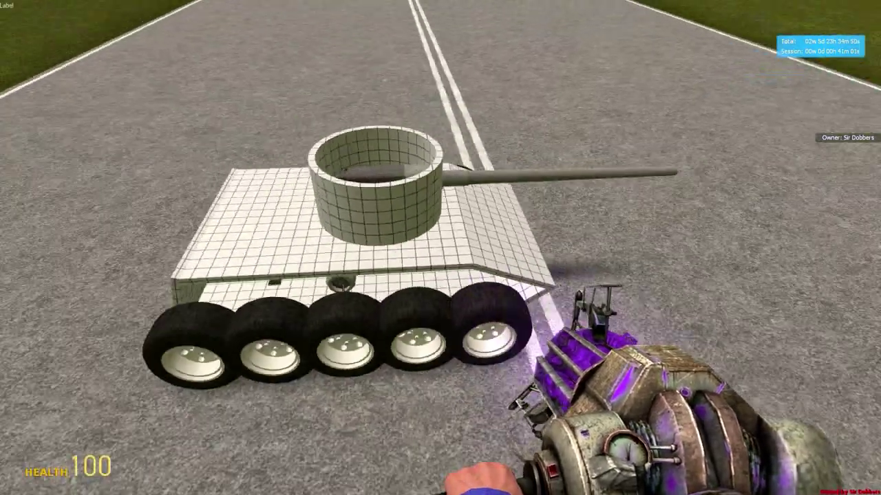
Step: Grab the hull with the Physics Gun and swing it around to test how the turret turns
{"action": "key", "text": "w"}
{"action": "left_click", "coordinate": [440, 247]}
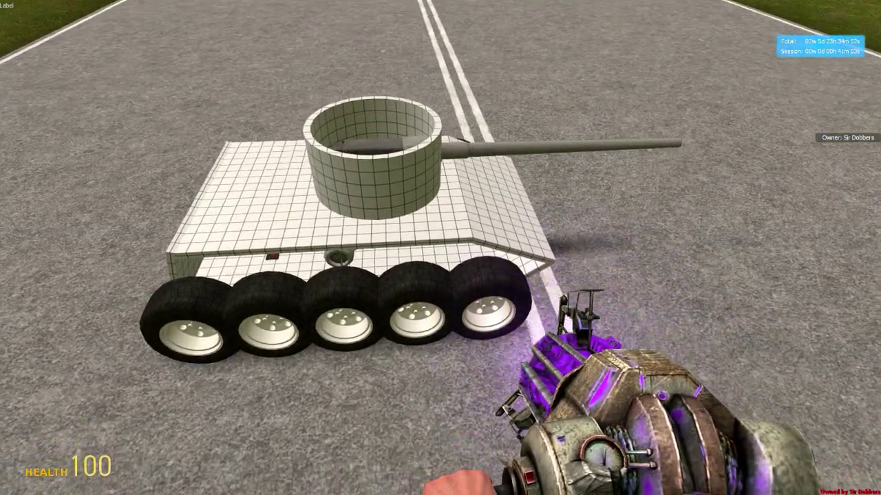
{"action": "left_click", "coordinate": [440, 248]}
{"action": "left_click_drag", "start_coordinate": [441, 256], "coordinate": [440, 256]}
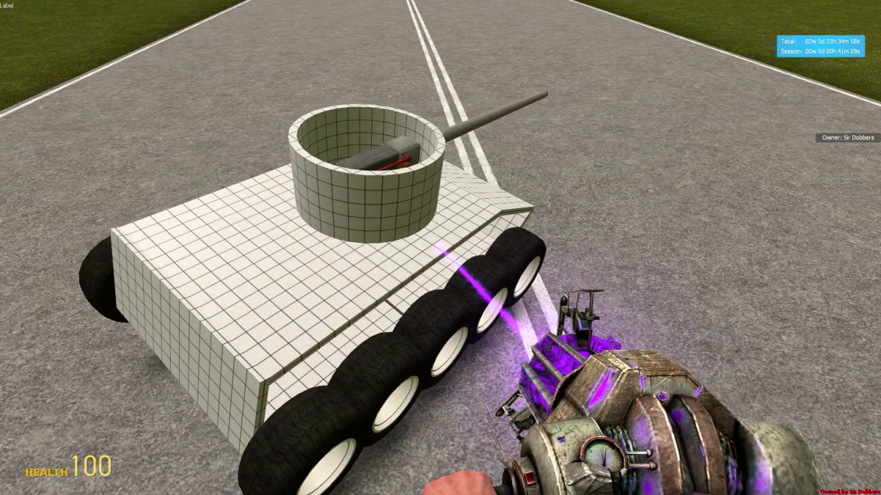
{"action": "left_click_drag", "start_coordinate": [440, 248], "coordinate": [441, 248]}
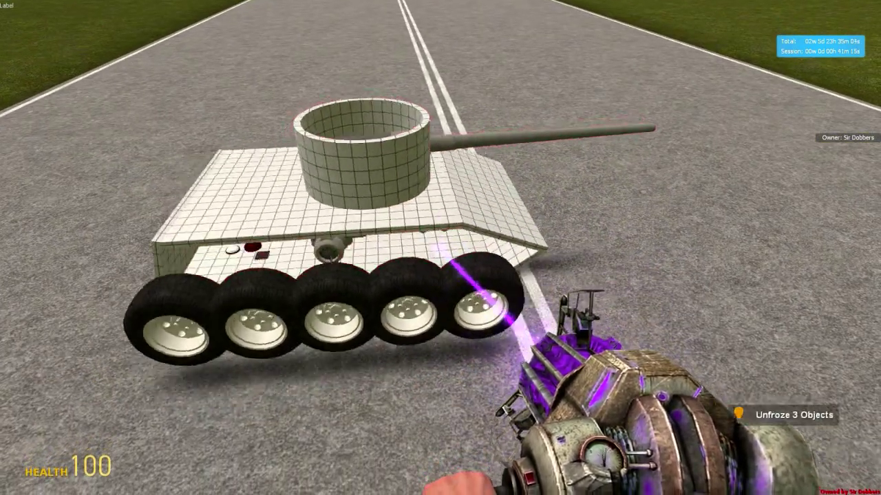
Step: Freeze the hull, pull it into a tilt with the Physics Gun to test the turret, and unfreeze the vehicle
{"action": "right_click", "coordinate": [440, 247]}
{"action": "left_click_drag", "start_coordinate": [441, 248], "coordinate": [441, 248]}
{"action": "key", "text": "w"}
{"action": "key", "text": "s"}
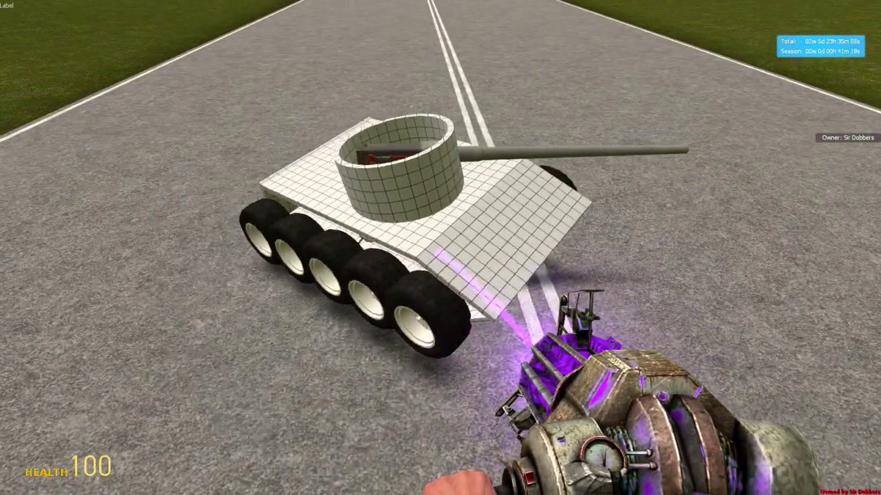
{"action": "key", "text": "r"}
Step: Switch to the pistol, enter the driver's seat and steer the vehicle to test the turret camera and HUD
{"action": "key", "text": "2"}
{"action": "key", "text": "w"}
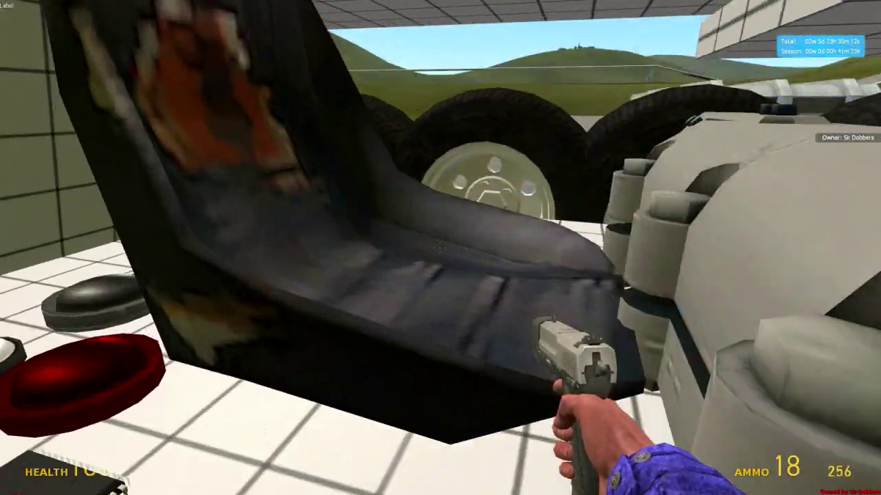
{"action": "key", "text": "e"}
{"action": "key", "text": "d"}
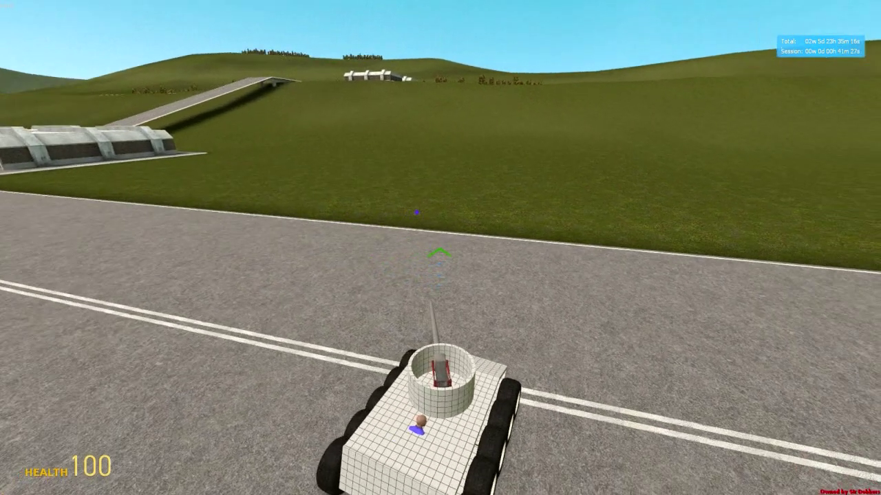
Step: Drive the ten-wheeled vehicle along the runway and over the grass while swinging the turret to test the camera
{"action": "key", "text": "w"}
{"action": "key", "text": "w"}
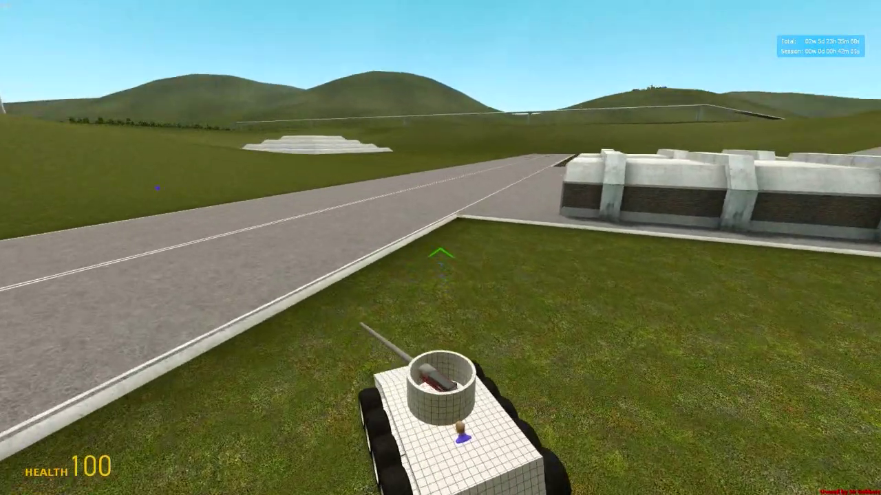
{"action": "key", "text": "w"}
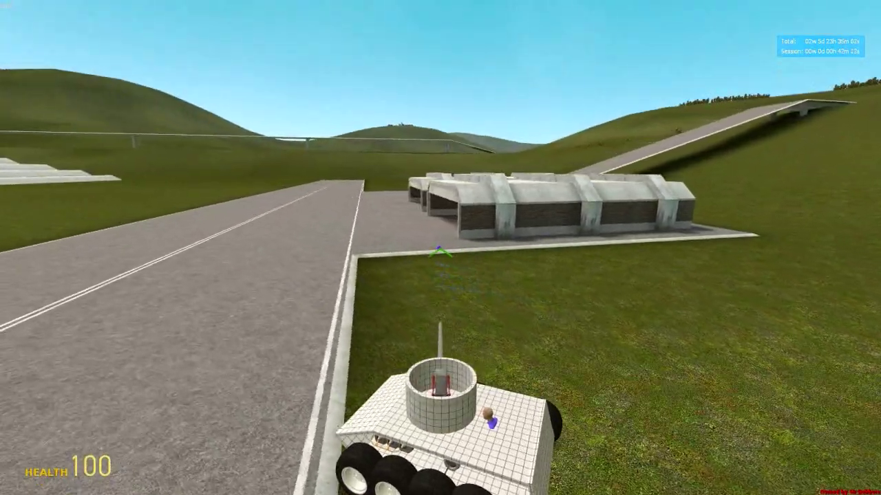
{"action": "key", "text": "w"}
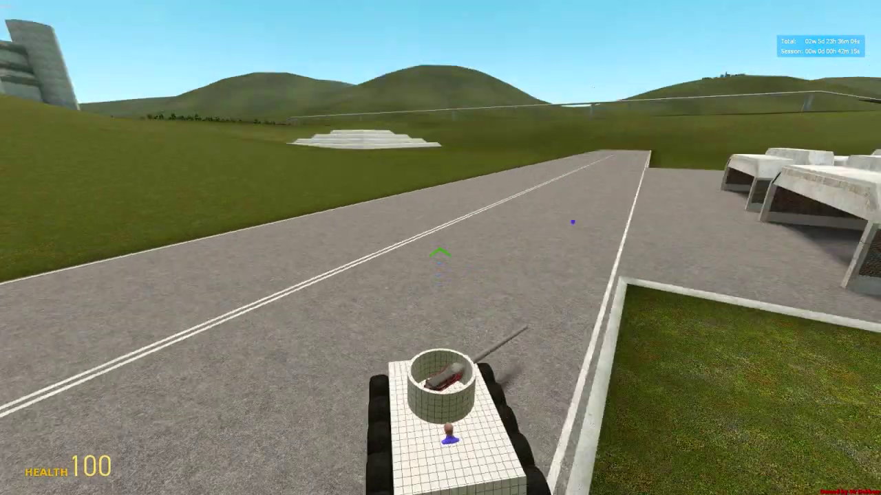
{"action": "key", "text": "d"}
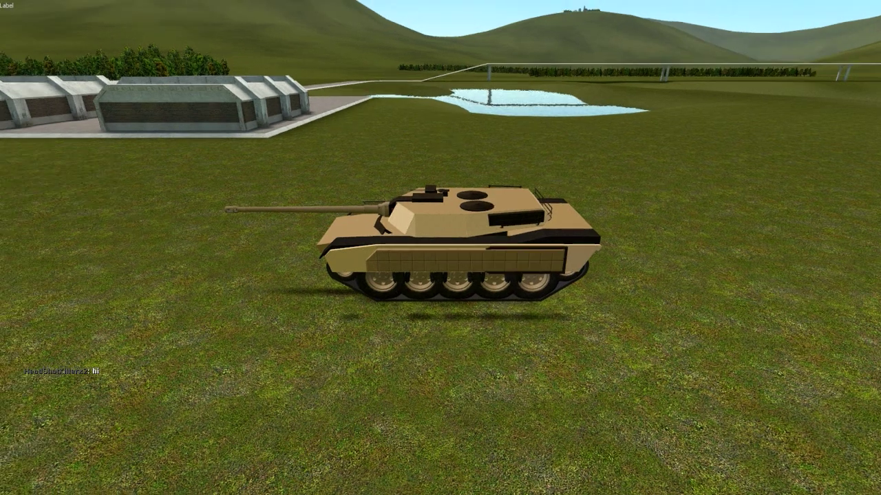
Step: Go to the finished tank and equip the ACF Armor Properties tool
{"action": "key", "text": "w"}
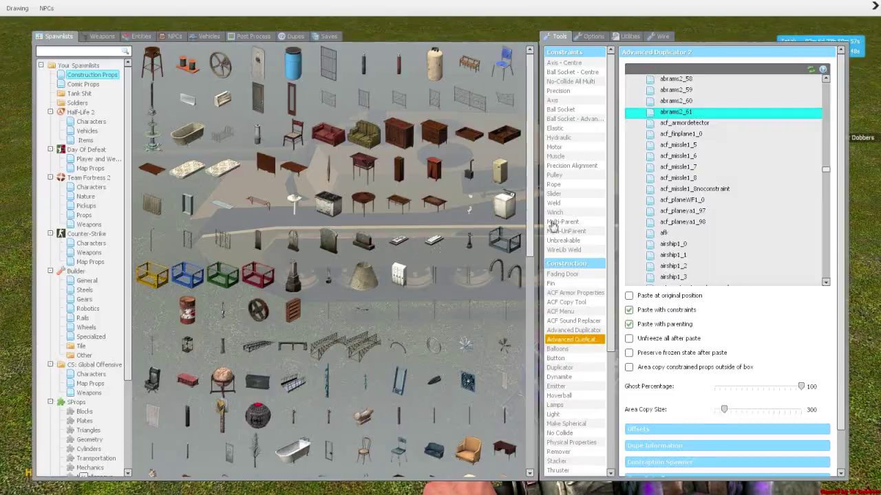
{"action": "left_click", "coordinate": [675, 40]}
{"action": "left_click", "coordinate": [544, 40]}
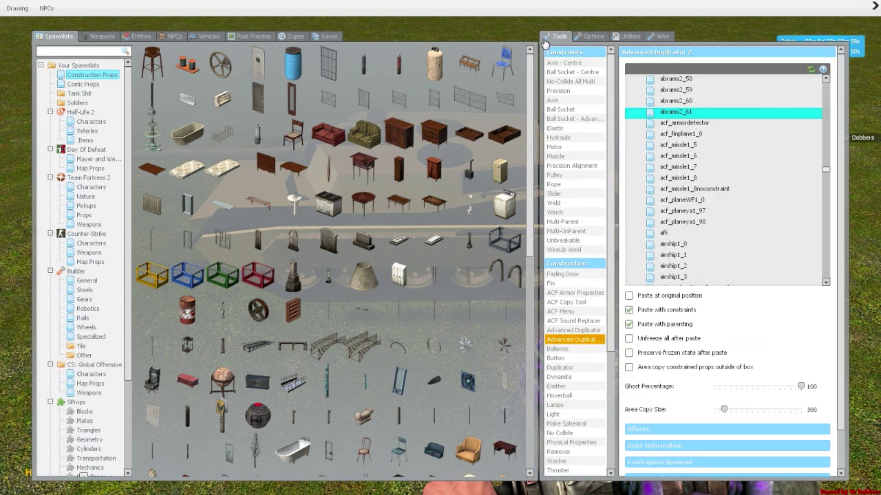
{"action": "left_click", "coordinate": [571, 313]}
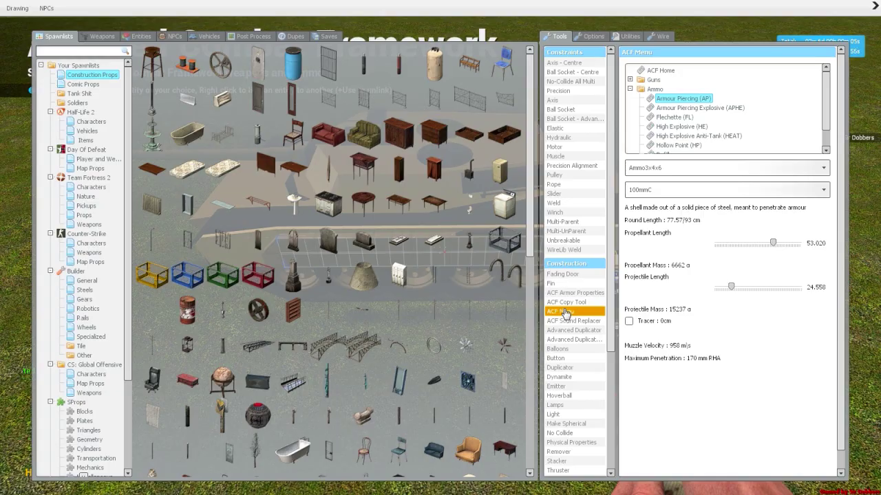
{"action": "left_click", "coordinate": [568, 293]}
{"action": "key", "text": "q"}
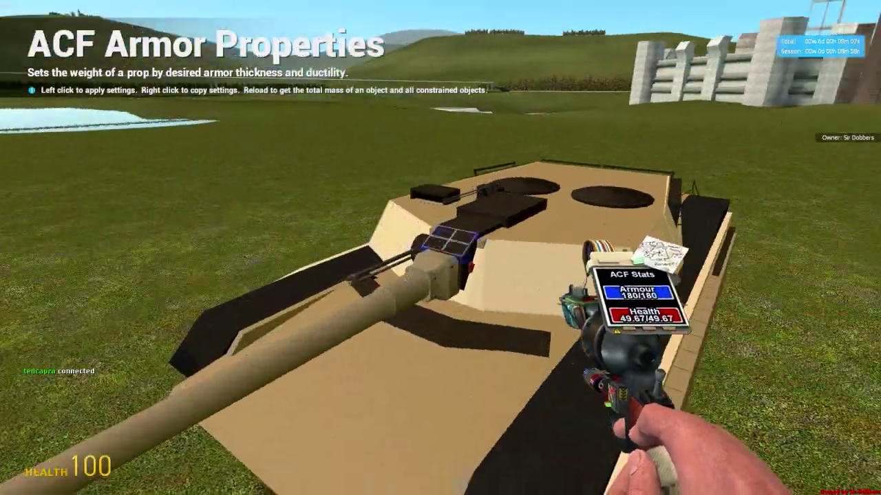
Step: Inspect the narrow armour plate beside the gun mantlet and set the armour ductility to 0
{"action": "key", "text": "w"}
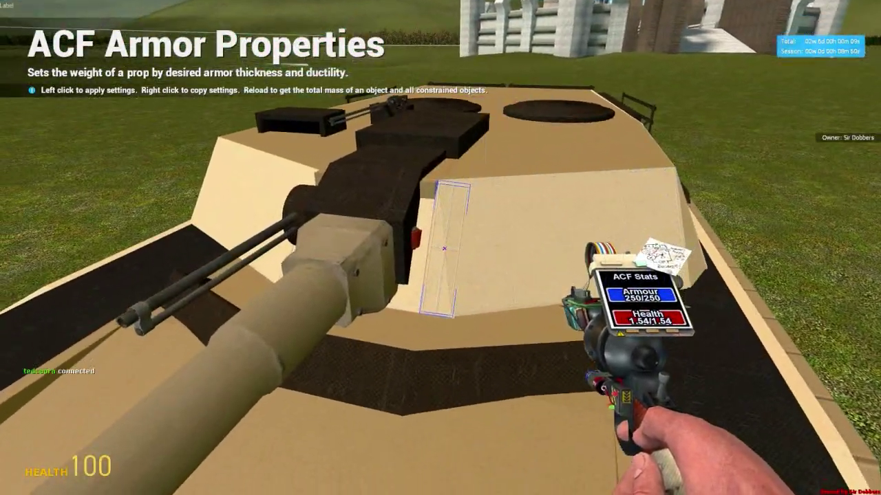
{"action": "key", "text": "w"}
{"action": "key", "text": "q"}
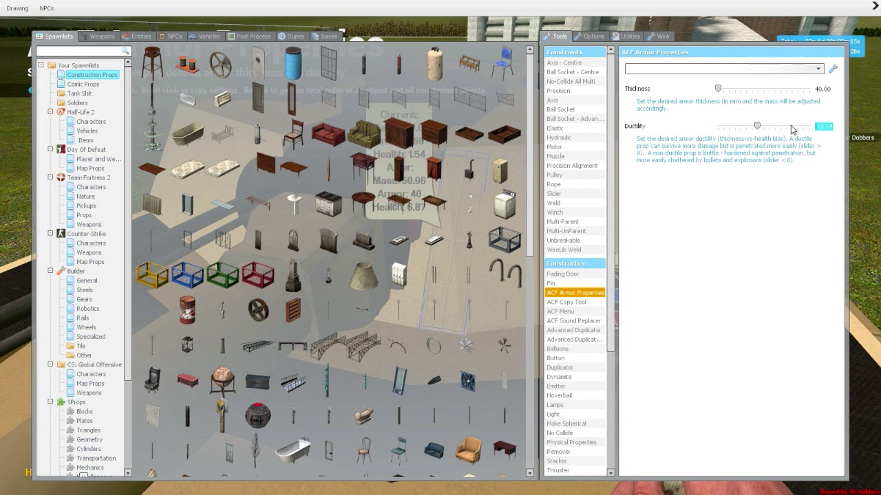
{"action": "key", "text": "q"}
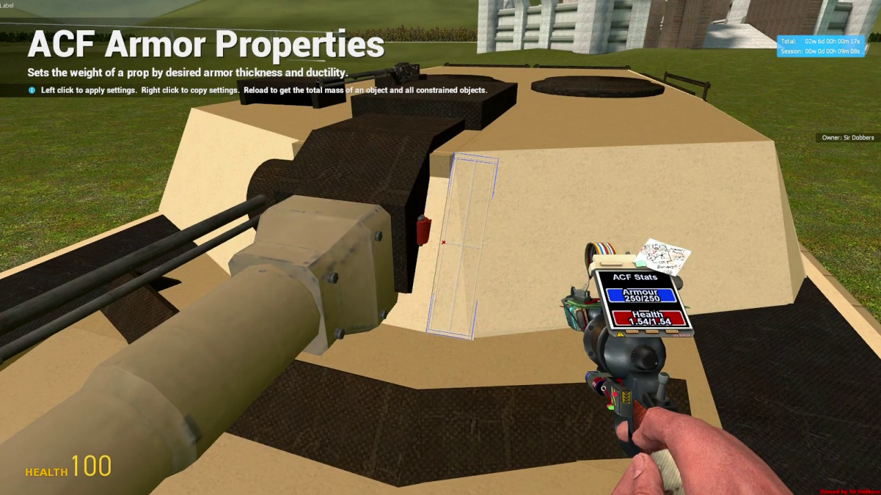
Step: Check the ACF armour and health of the cannon, the plate behind it, the turret's front cheek and the turret roof
{"action": "key", "text": "w"}
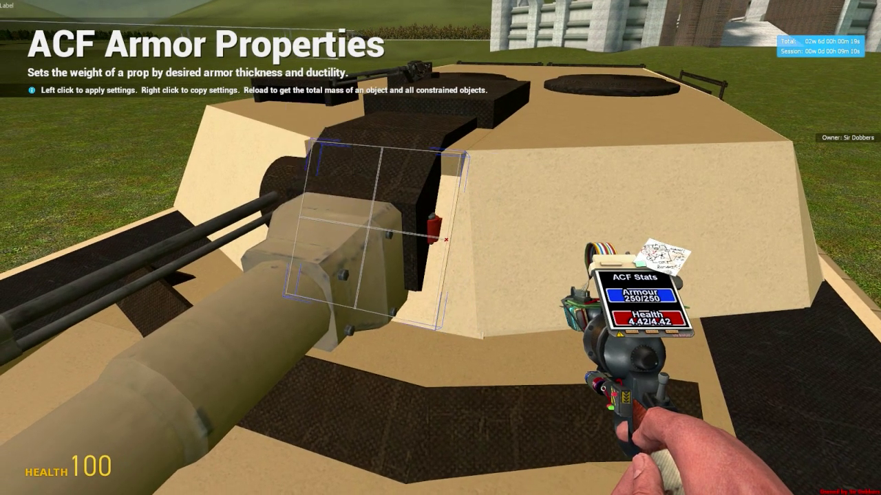
{"action": "key", "text": "a"}
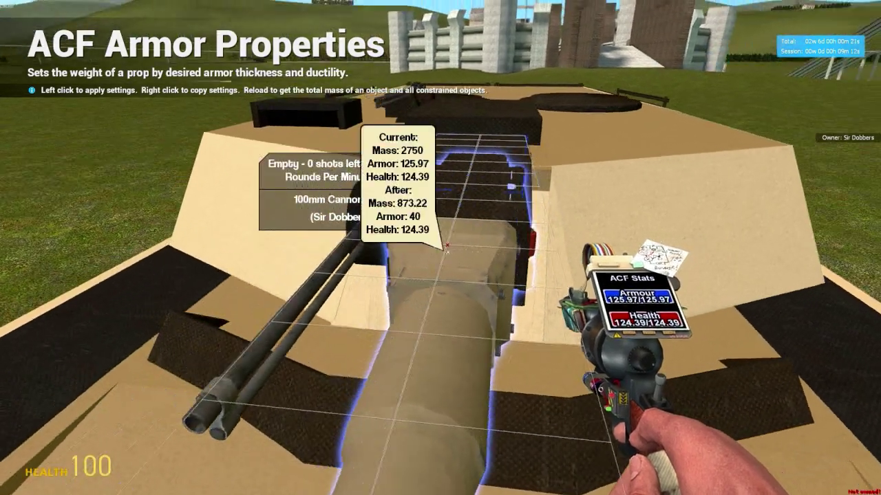
{"action": "key", "text": "d"}
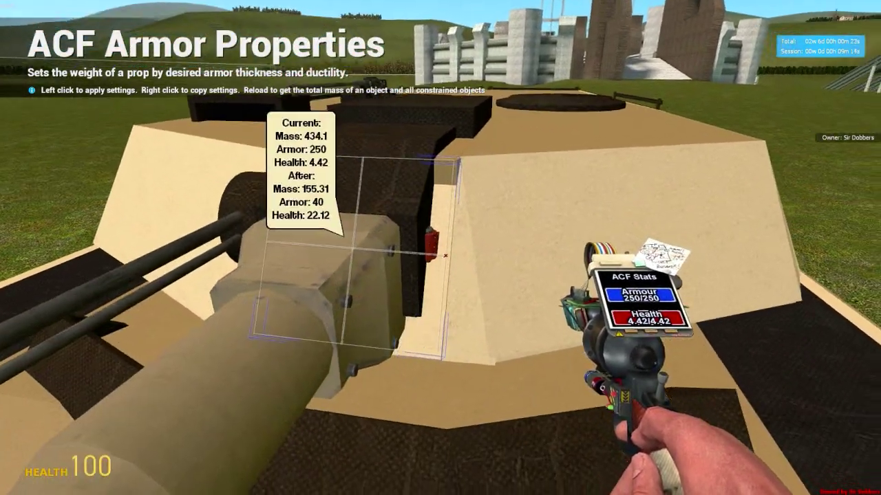
{"action": "key", "text": "a"}
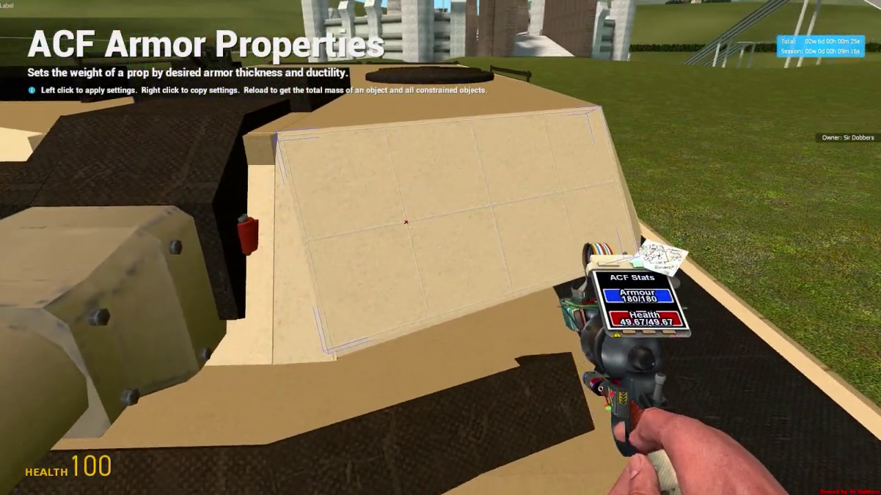
{"action": "key", "text": "a"}
{"action": "key", "text": "d"}
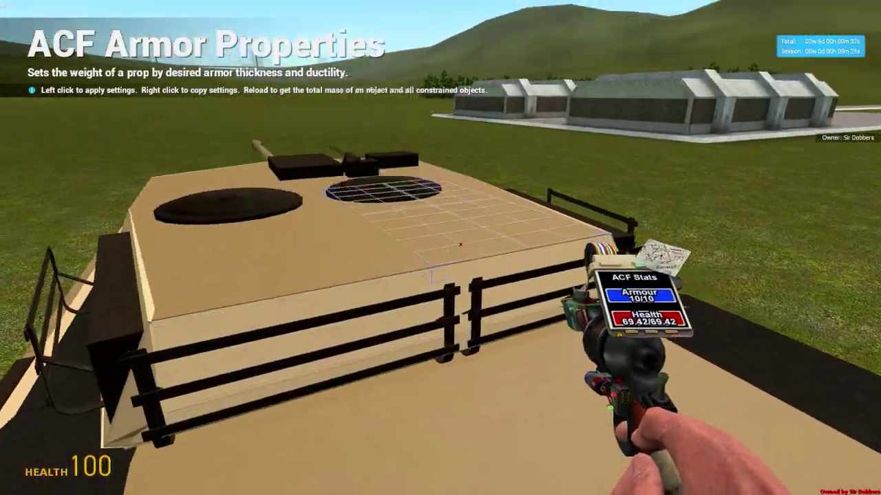
Step: Switch to the Physics Gun and choose the Remover tool
{"action": "key", "text": "1"}
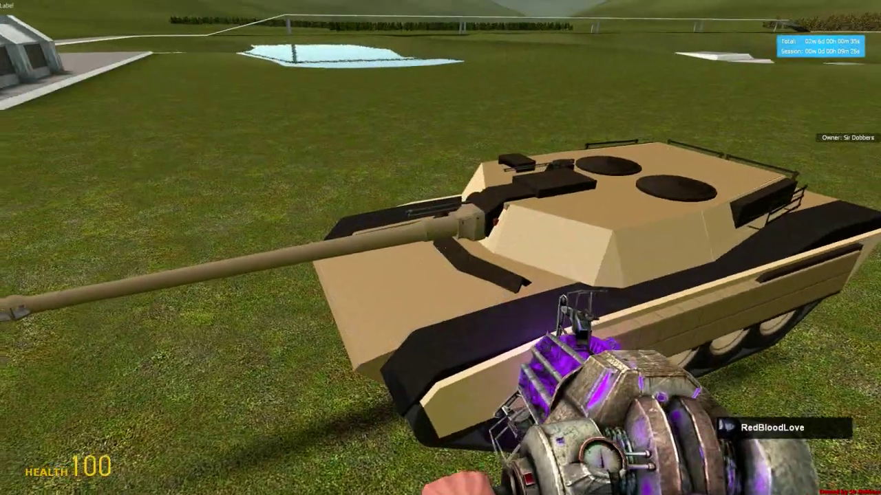
{"action": "key", "text": "q"}
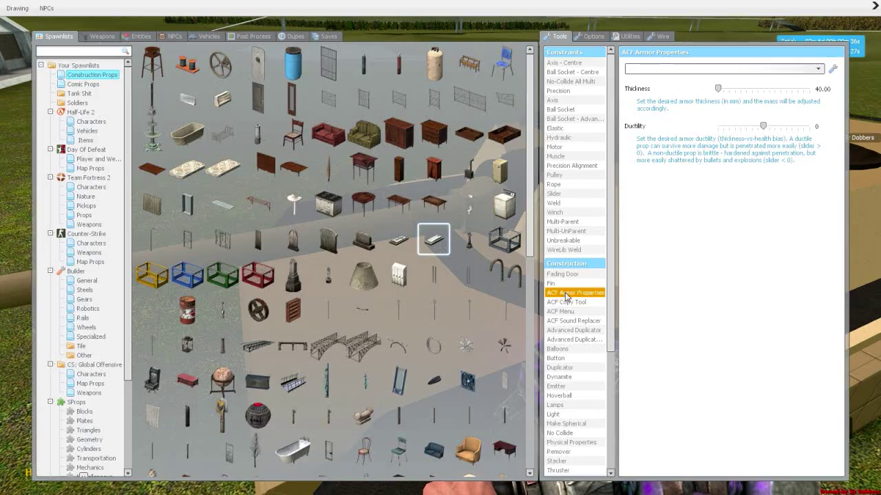
{"action": "left_click", "coordinate": [661, 36]}
{"action": "left_click", "coordinate": [559, 37]}
{"action": "left_click", "coordinate": [573, 454]}
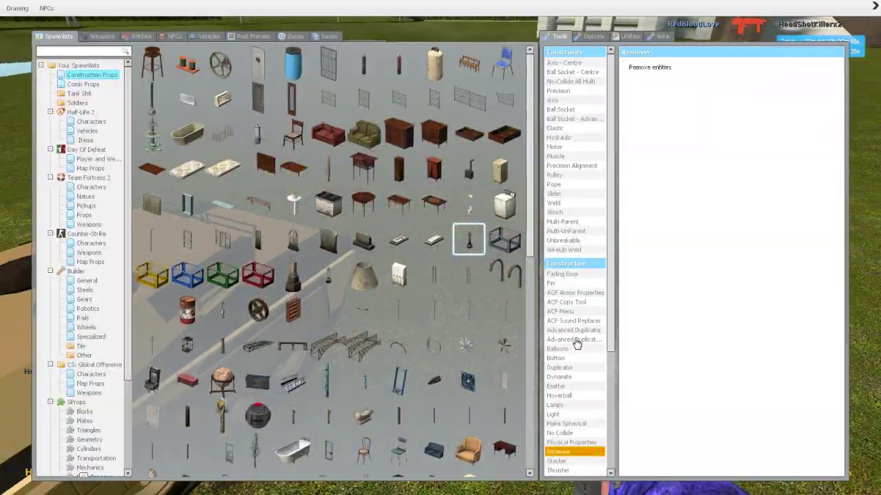
{"action": "key", "text": "q"}
Step: Switch to the pistol and fly through the tank's hull and turret to examine the interior, returning outside
{"action": "key", "text": "2"}
{"action": "key", "text": "w"}
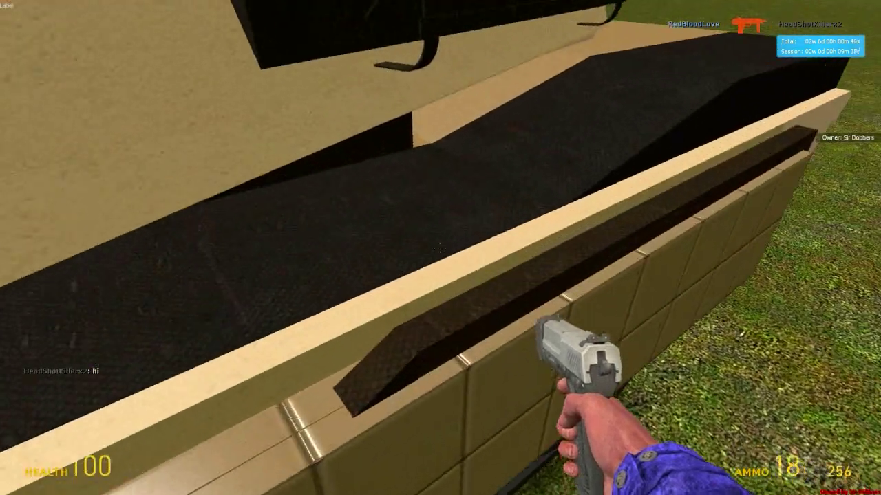
{"action": "key", "text": "w"}
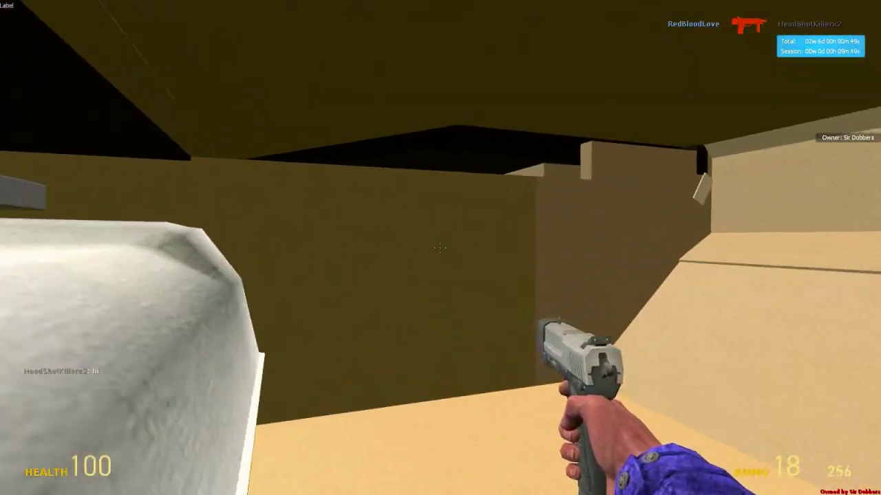
{"action": "key", "text": "w"}
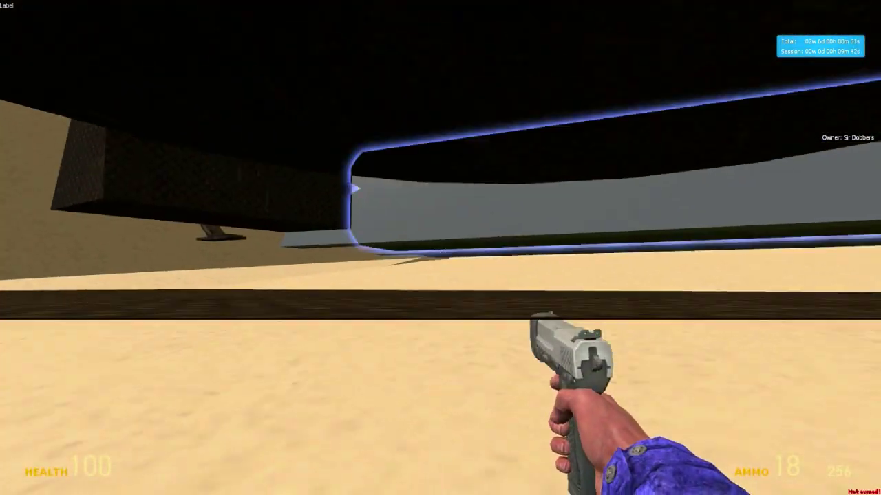
{"action": "key", "text": "w"}
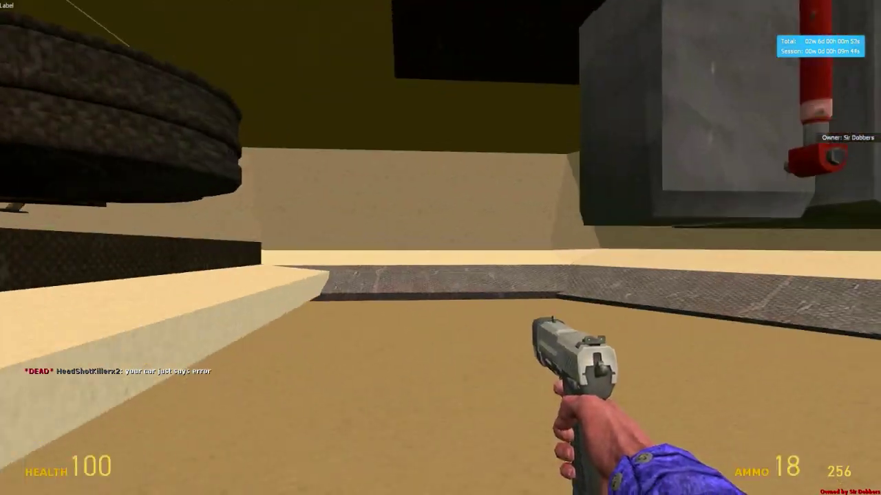
{"action": "key", "text": "w"}
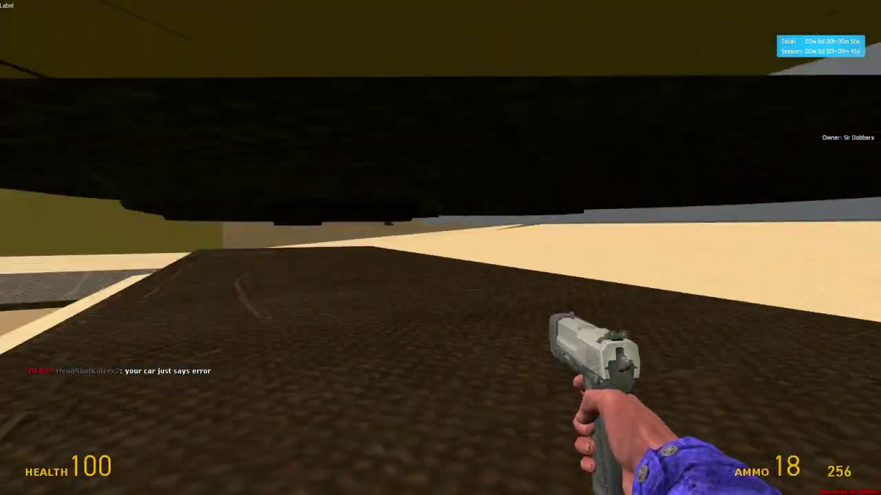
{"action": "key", "text": "s"}
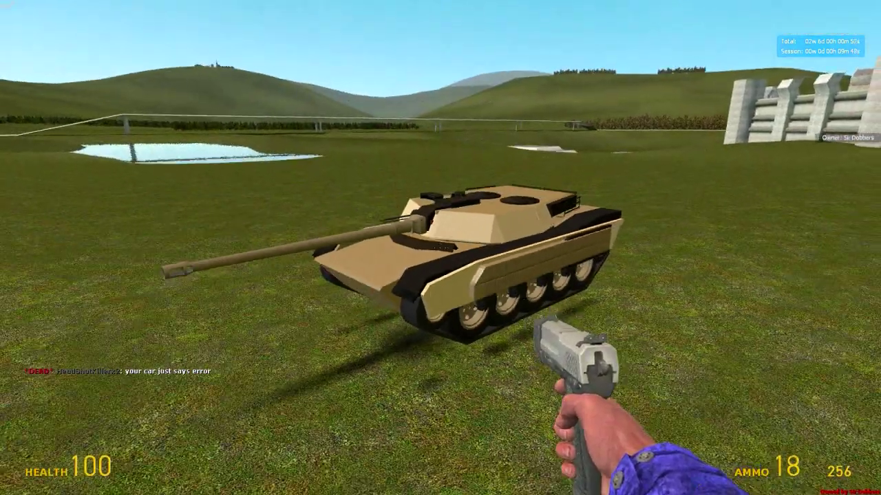
Step: Lift the 100mm cannon ammo crate with the Physics Gun and equip the No Collide tool
{"action": "key", "text": "w"}
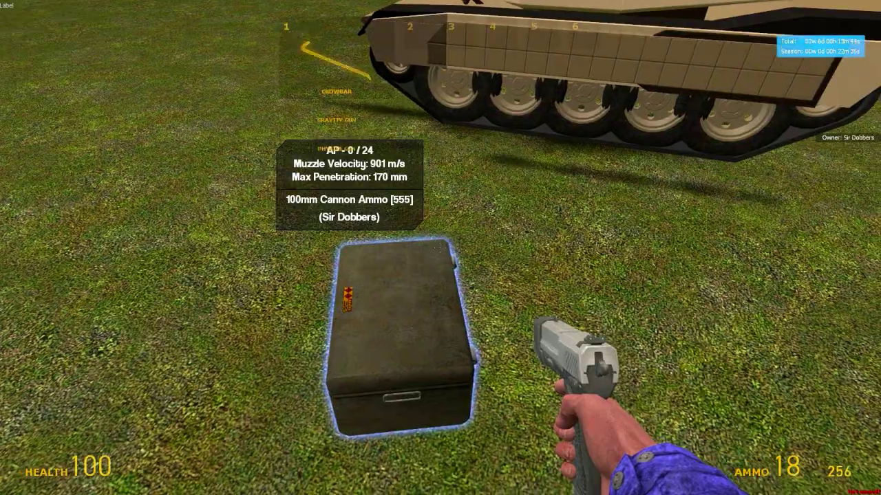
{"action": "key", "text": "1"}
{"action": "left_click", "coordinate": [440, 247]}
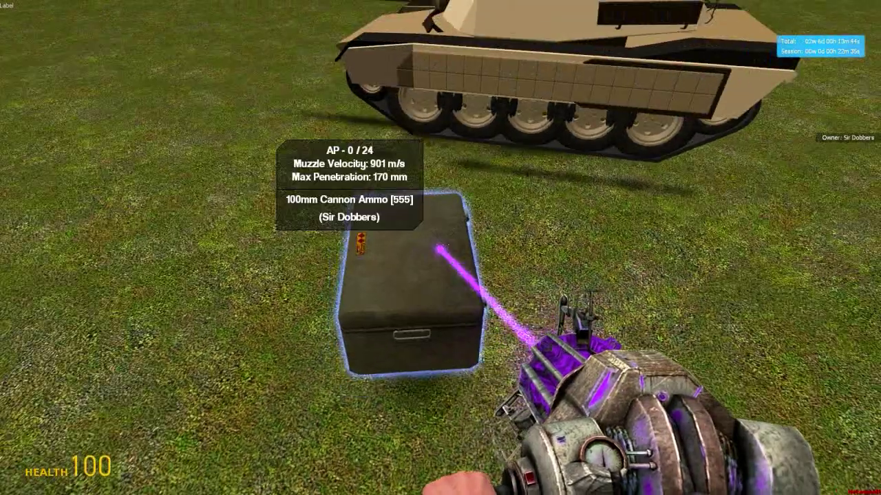
{"action": "key", "text": "q"}
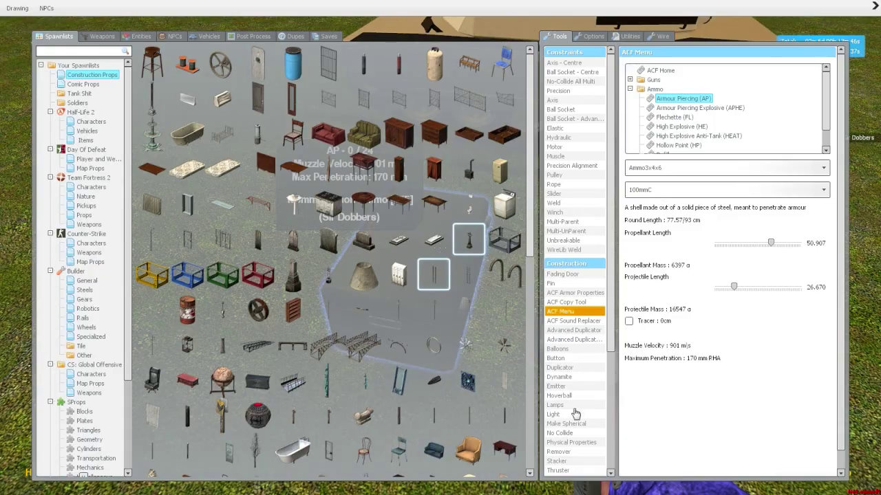
{"action": "left_click", "coordinate": [569, 437]}
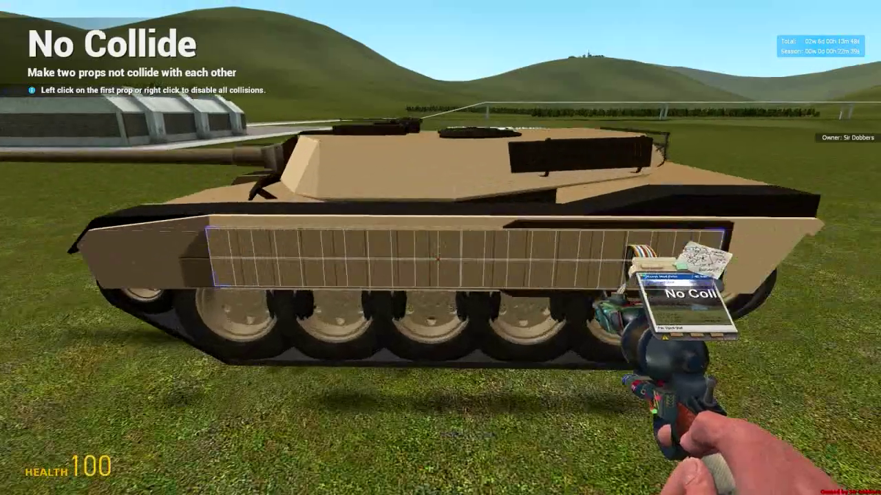
Step: Fly into the tank's hull and examine the space around the CVT gearbox
{"action": "key", "text": "w"}
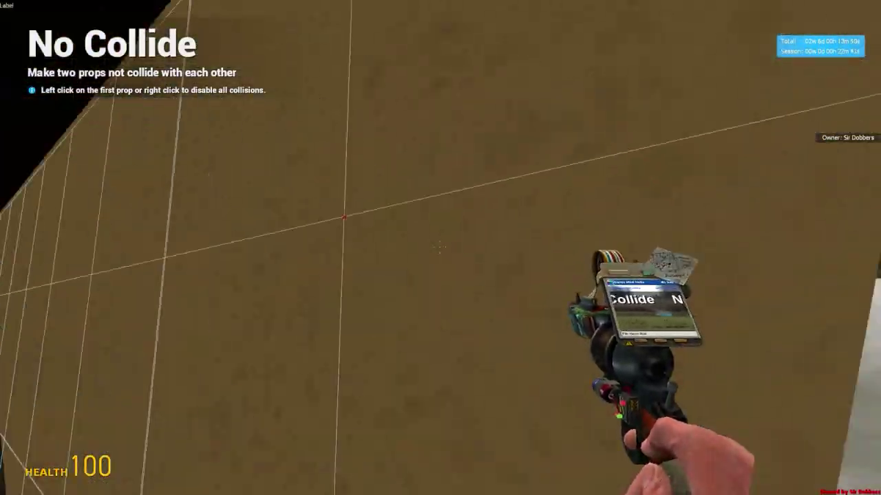
{"action": "key", "text": "w"}
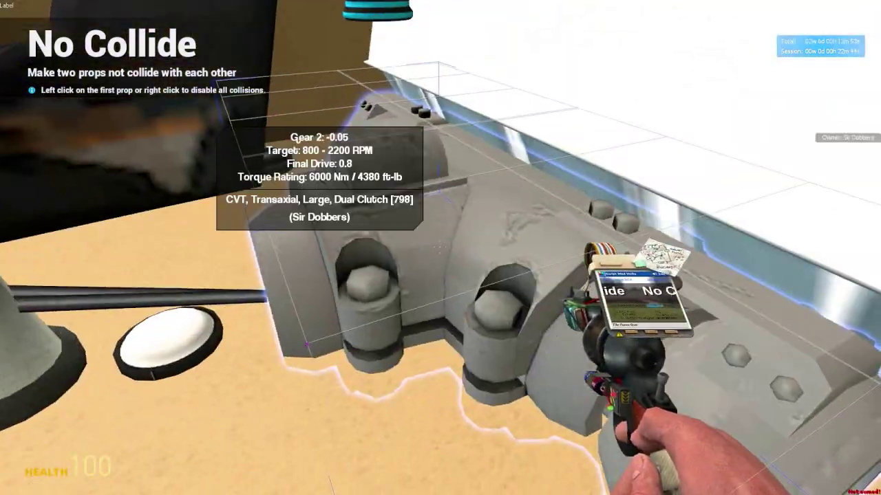
{"action": "key", "text": "w"}
Step: Reposition the ammo crate on open grass with the Physics Gun and aim the No Collide tool at it
{"action": "key", "text": "1"}
{"action": "left_click", "coordinate": [441, 248]}
{"action": "key", "text": "q"}
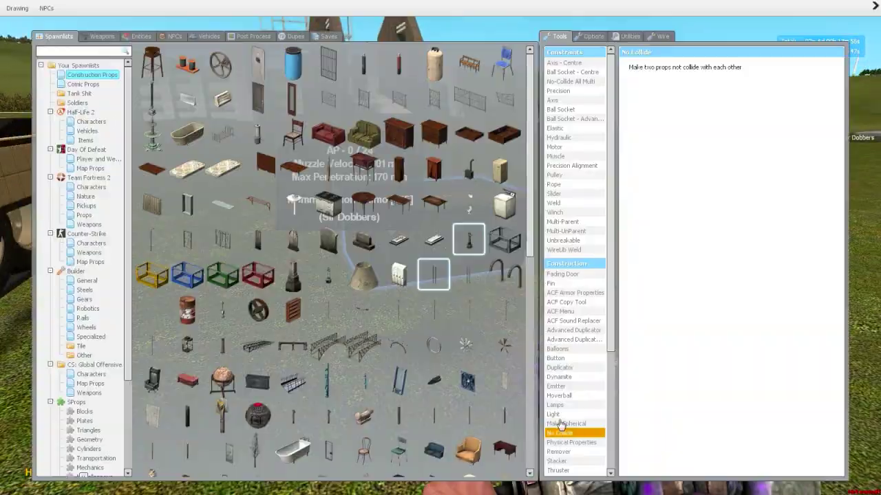
{"action": "key", "text": "q"}
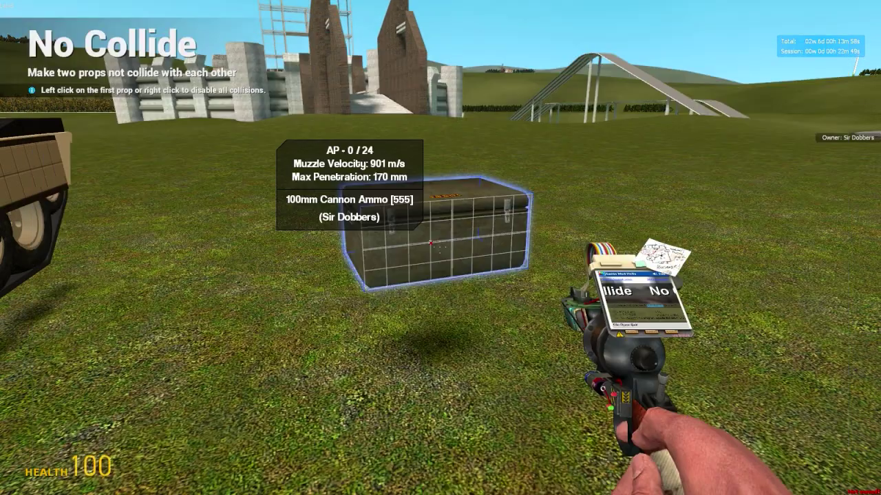
Step: Carry the 100mm cannon ammo crate over to the tank with the Physics Gun and freeze it inside the hull
{"action": "key", "text": "w"}
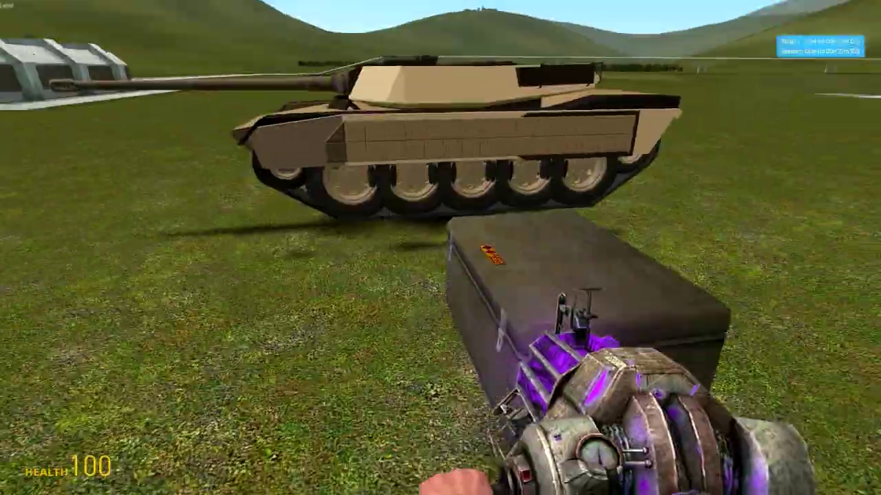
{"action": "left_click", "coordinate": [441, 247]}
{"action": "key", "text": "q"}
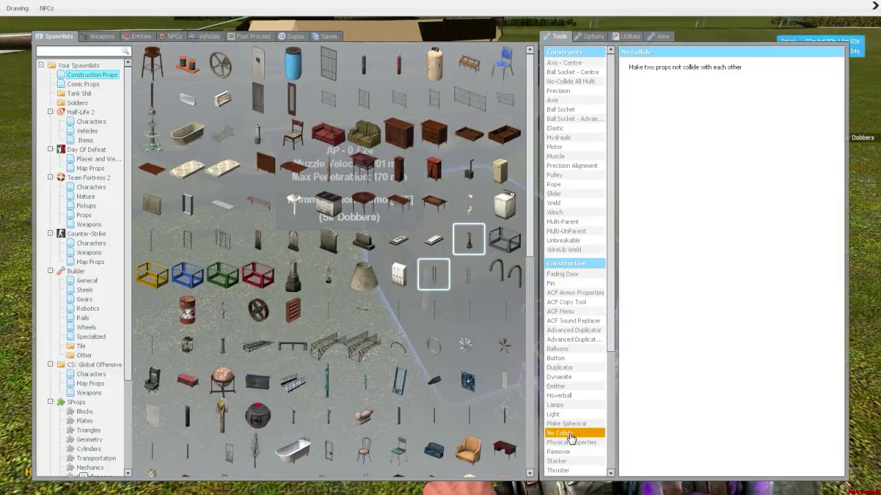
{"action": "key", "text": "q"}
{"action": "left_click", "coordinate": [440, 247]}
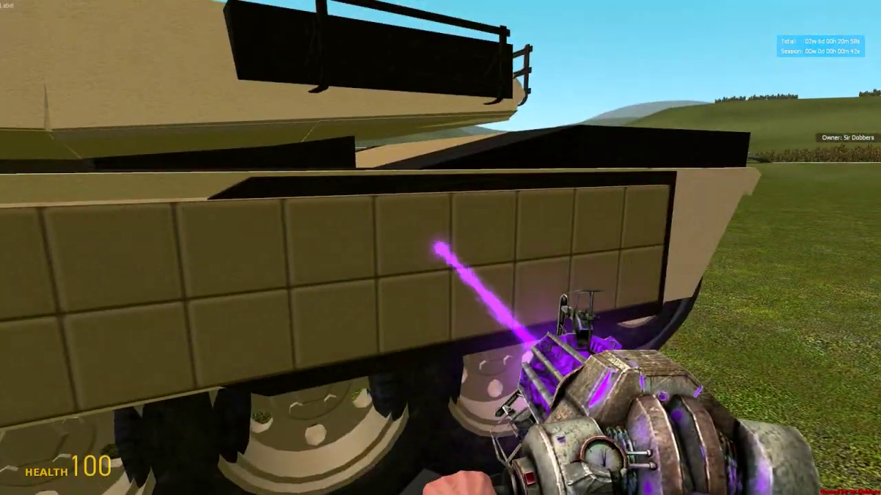
{"action": "right_click", "coordinate": [440, 247]}
Step: Fly into the tank and adjust the ammo crate's position in the interior with the Physics Gun
{"action": "key", "text": "w"}
{"action": "key", "text": "w"}
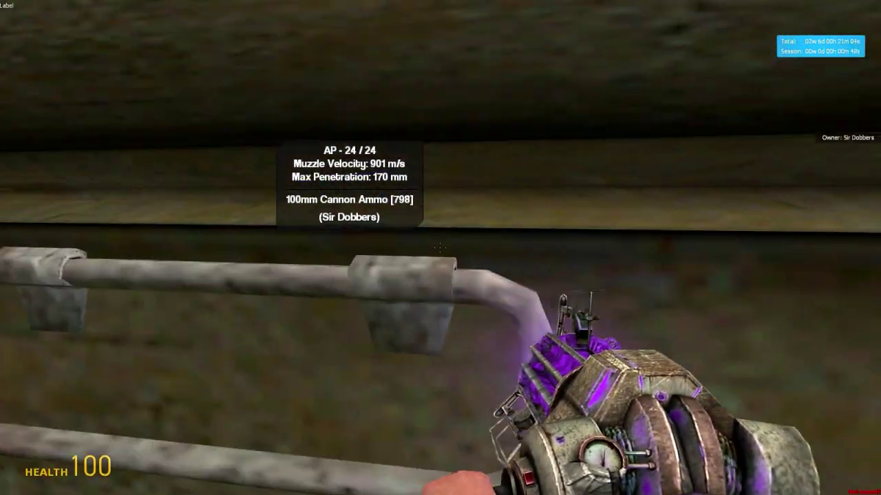
{"action": "left_click", "coordinate": [440, 248]}
{"action": "key", "text": "w"}
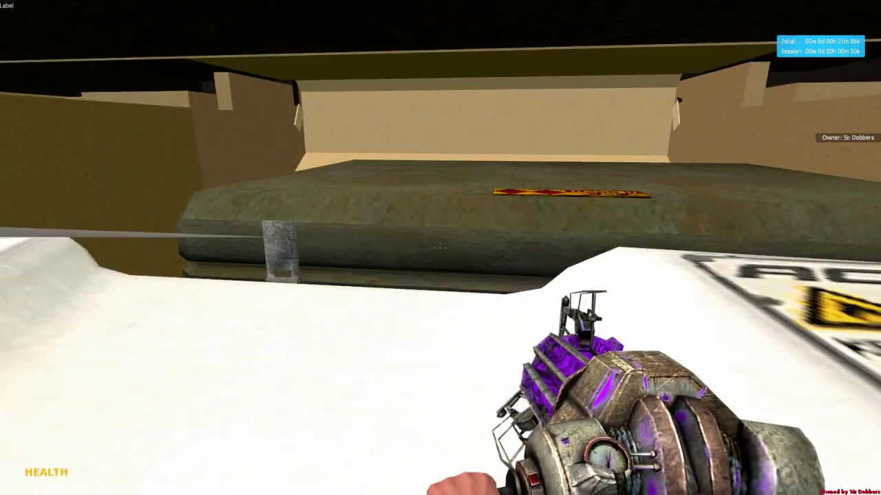
{"action": "key", "text": "w"}
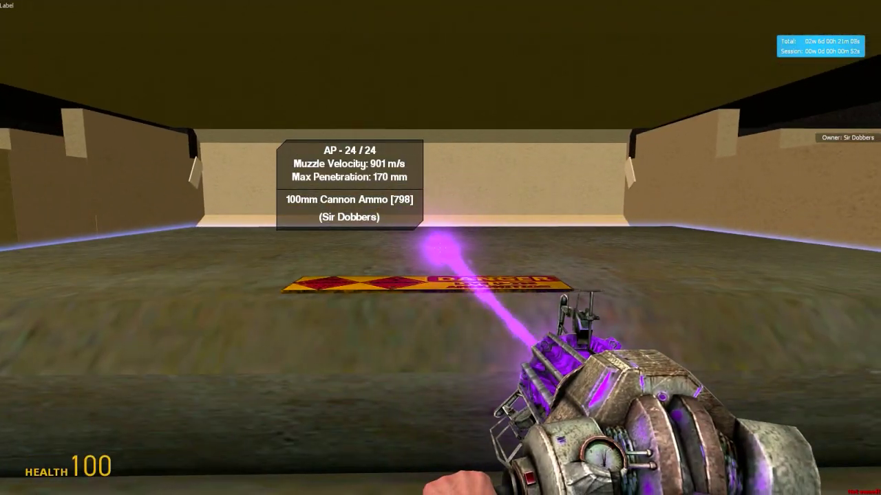
Step: Apply the No Collide tool to the ammo crate inside the tank
{"action": "key", "text": "q"}
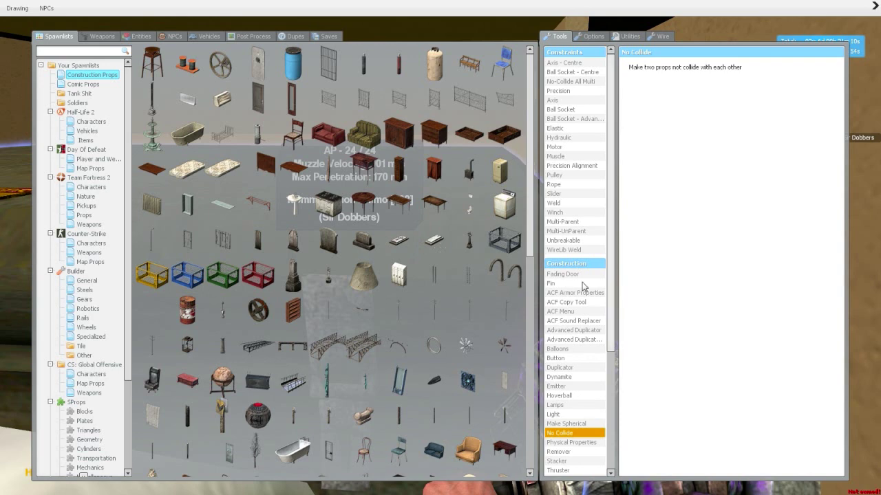
{"action": "key", "text": "q"}
{"action": "left_click", "coordinate": [441, 248]}
{"action": "left_click", "coordinate": [440, 248]}
Step: Wire the ammo crate's Active input to the pod controller's Active output with the Advanced Wiring Tool
{"action": "key", "text": "q"}
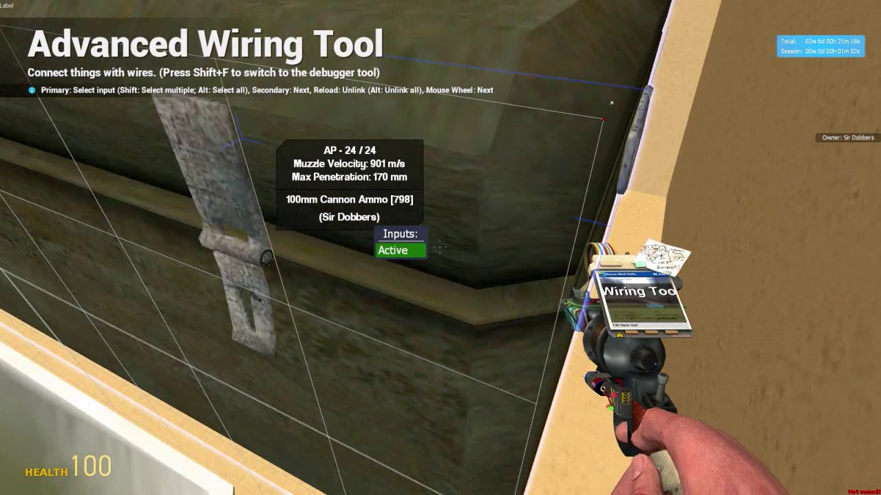
{"action": "left_click", "coordinate": [441, 248]}
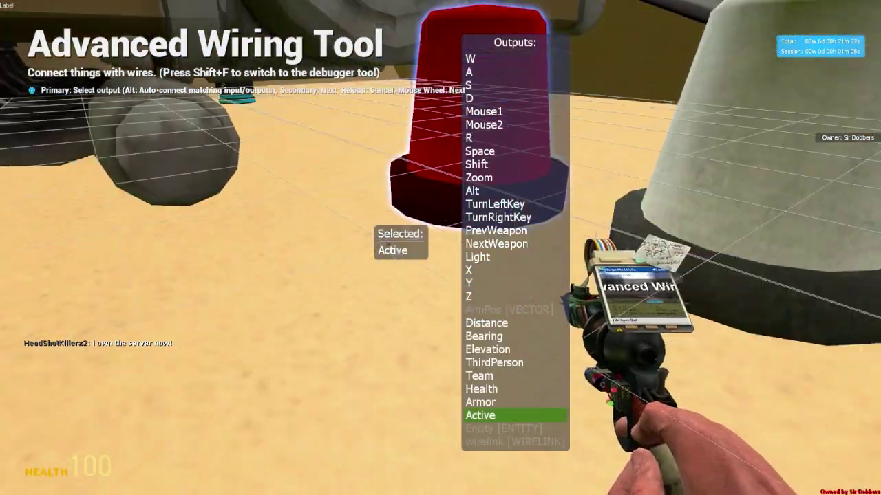
{"action": "left_click", "coordinate": [441, 248]}
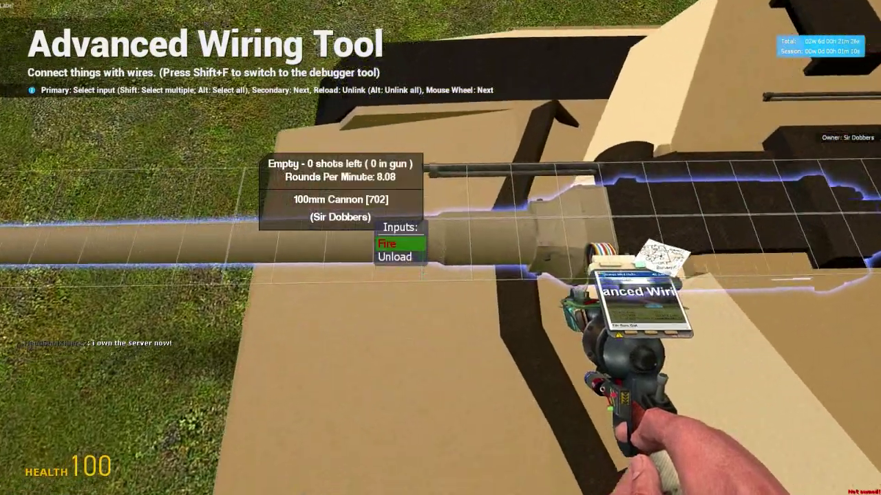
Step: Wire the 100mm cannon's Fire input to an output of the pod controller inside the hull
{"action": "left_click", "coordinate": [440, 247]}
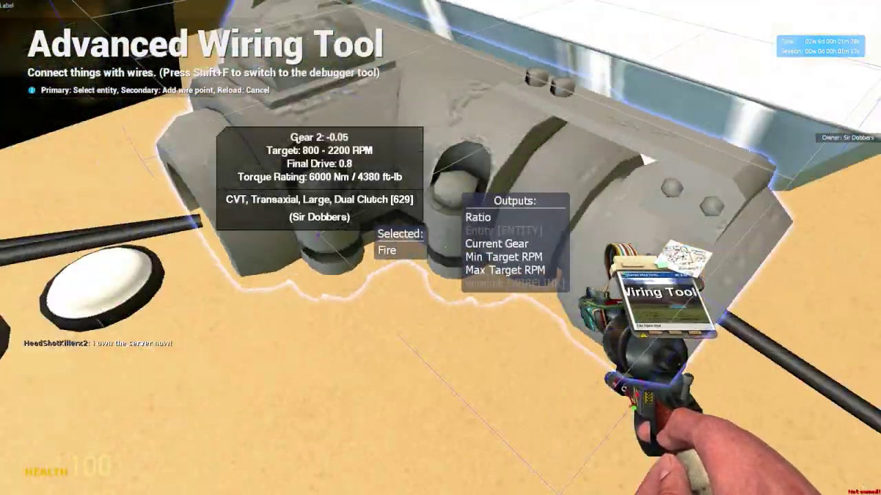
{"action": "scroll", "coordinate": [440, 248], "scroll_direction": "up", "scroll_amount": 13}
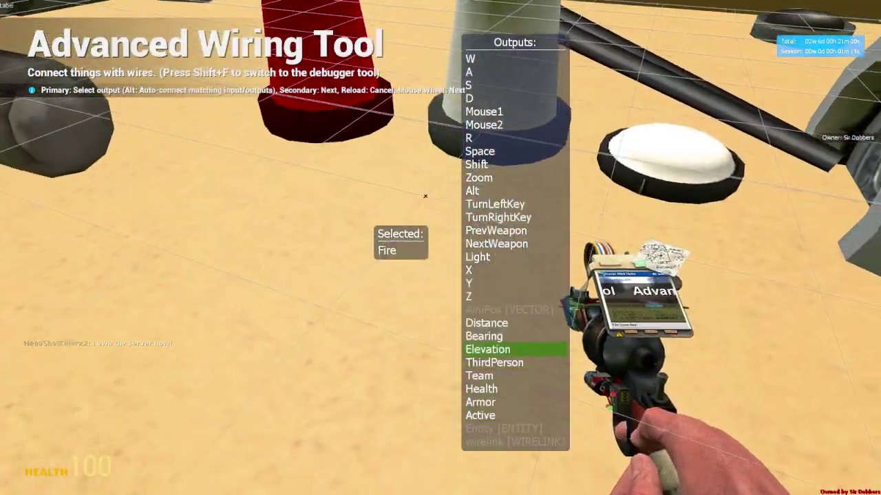
{"action": "scroll", "coordinate": [441, 248], "scroll_direction": "up", "scroll_amount": 4}
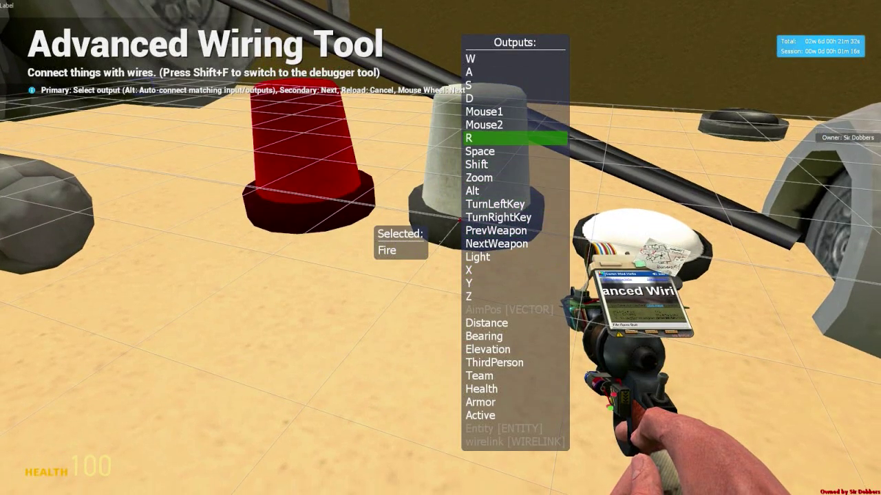
Step: Link the 100mm cannon to the ammo crate with the ACF Menu tool
{"action": "key", "text": "q"}
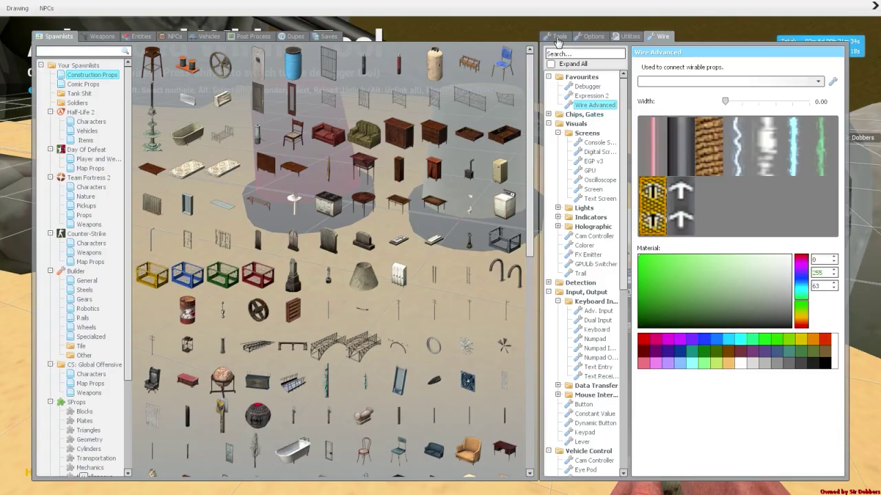
{"action": "left_click", "coordinate": [557, 39]}
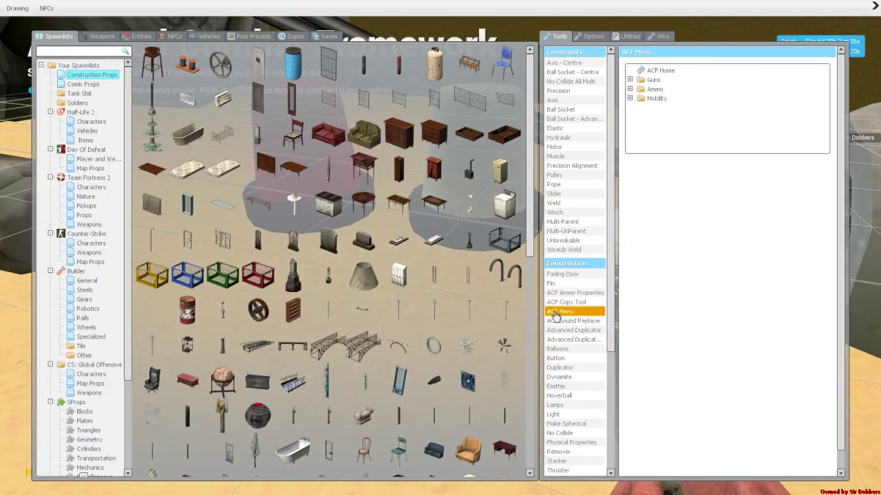
{"action": "key", "text": "q"}
{"action": "key", "text": "s"}
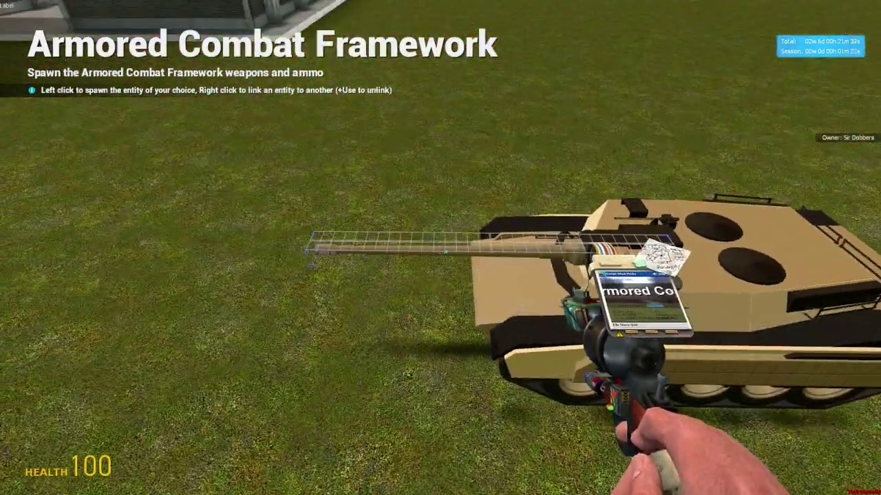
{"action": "key", "text": "w"}
{"action": "left_click", "coordinate": [440, 247]}
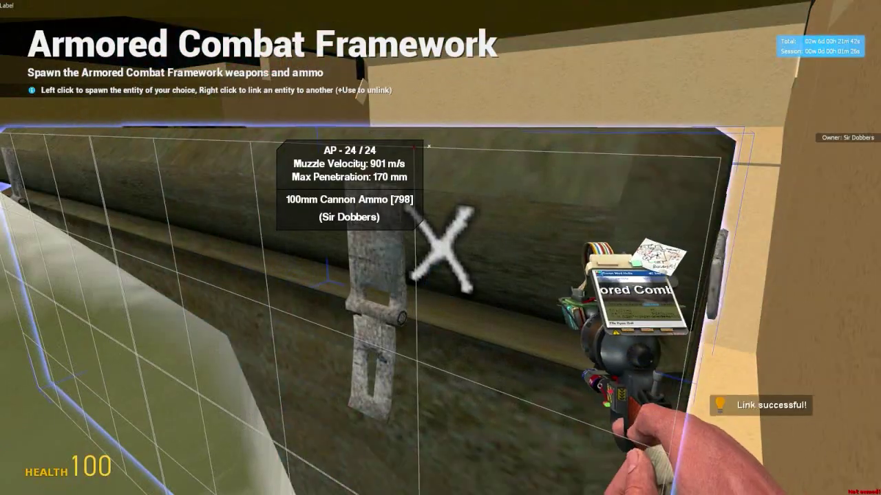
Step: Equip Advanced Duplicator 2 and copy the finished tank
{"action": "key", "text": "q"}
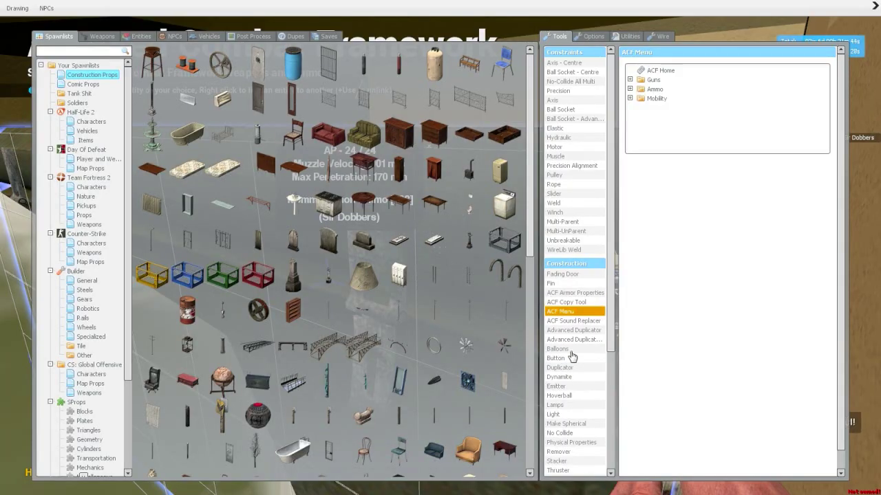
{"action": "key", "text": "q"}
{"action": "key", "text": "s"}
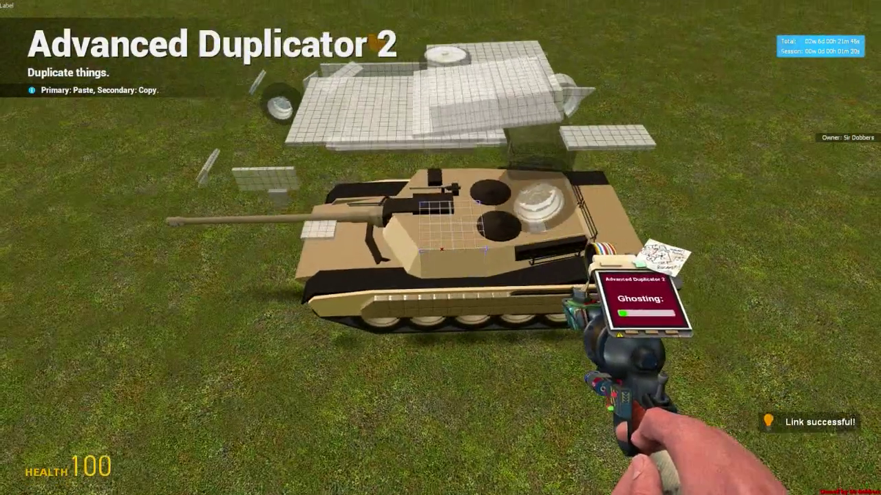
Step: Switch to the Physics Gun and unfreeze the whole tank
{"action": "scroll", "coordinate": [440, 247], "scroll_direction": "down", "scroll_amount": 1}
{"action": "left_click", "coordinate": [440, 247]}
{"action": "key", "text": "w"}
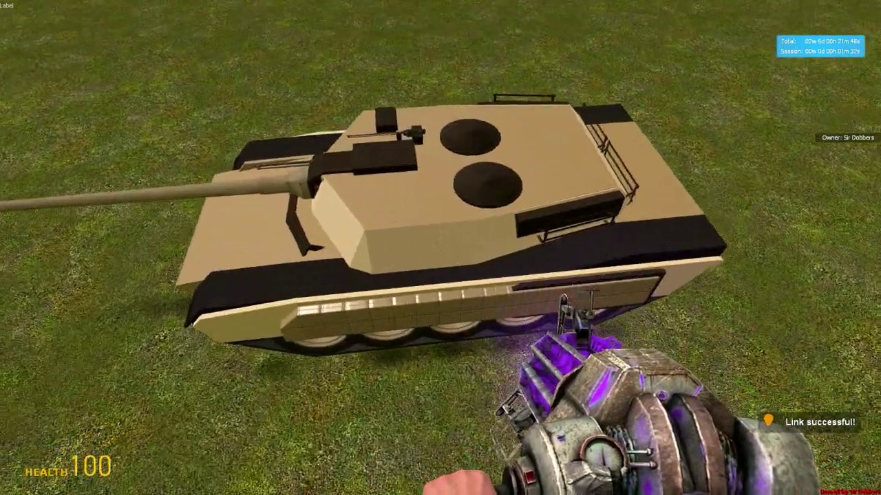
{"action": "key", "text": "r"}
{"action": "key", "text": "r"}
Step: Switch to the pistol, fly into the hull and enter the tank's driver seat
{"action": "scroll", "coordinate": [440, 248], "scroll_direction": "down", "scroll_amount": 1}
{"action": "left_click", "coordinate": [440, 248]}
{"action": "key", "text": "w"}
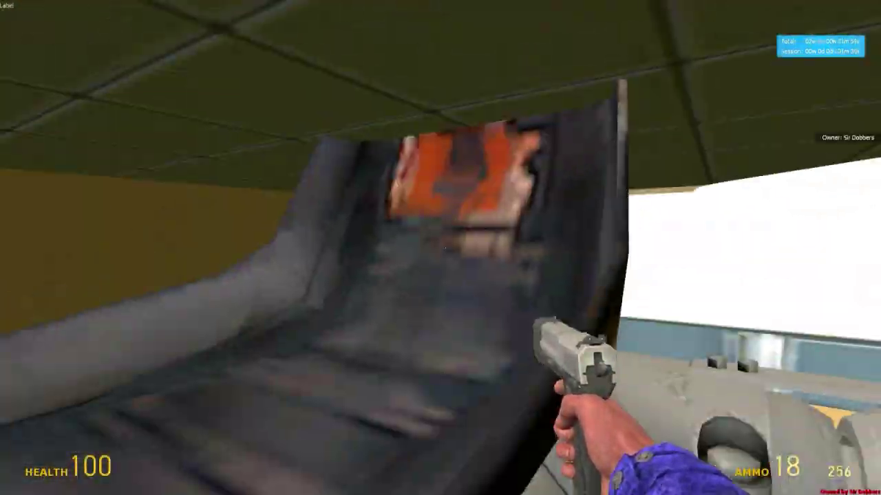
{"action": "key", "text": "e"}
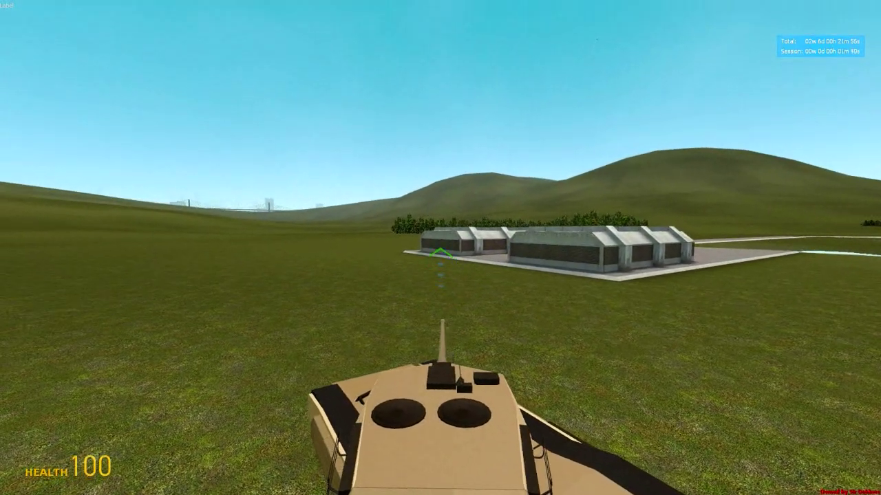
Step: Drive the tank onto the paved area and test-fire the cannon toward the concrete hangars
{"action": "left_click", "coordinate": [440, 253]}
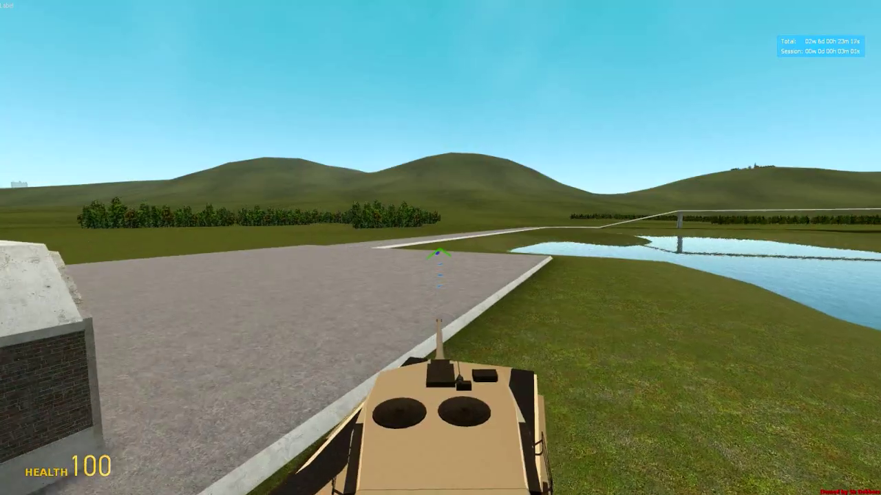
{"action": "key", "text": "w"}
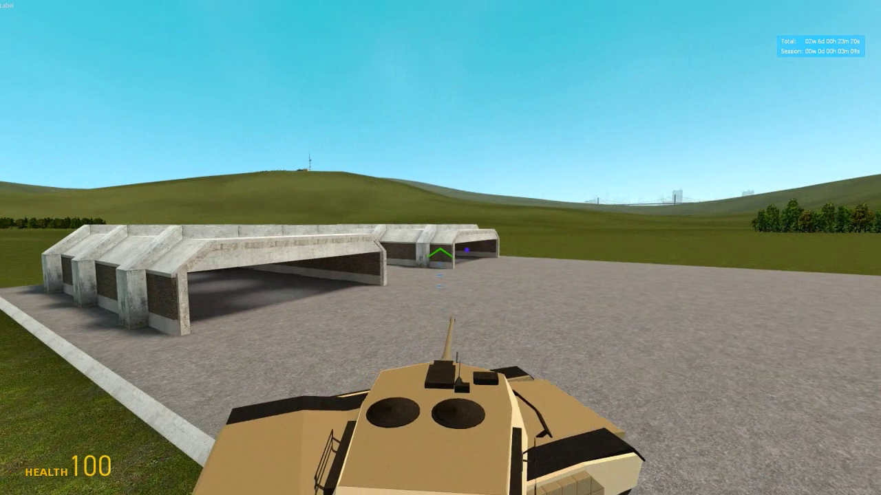
{"action": "left_click", "coordinate": [440, 253]}
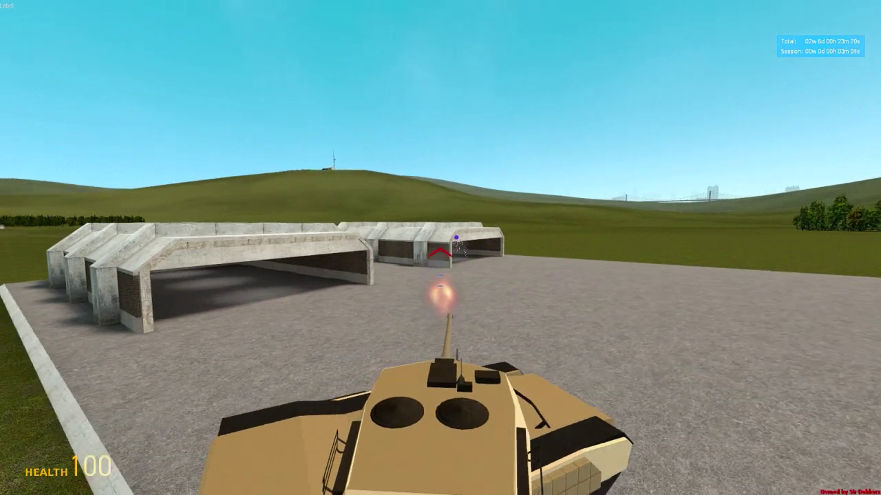
Step: Turn the tank and drive it past the hangars and across the open grass, viewing it from several angles
{"action": "key", "text": "a"}
{"action": "key", "text": "a"}
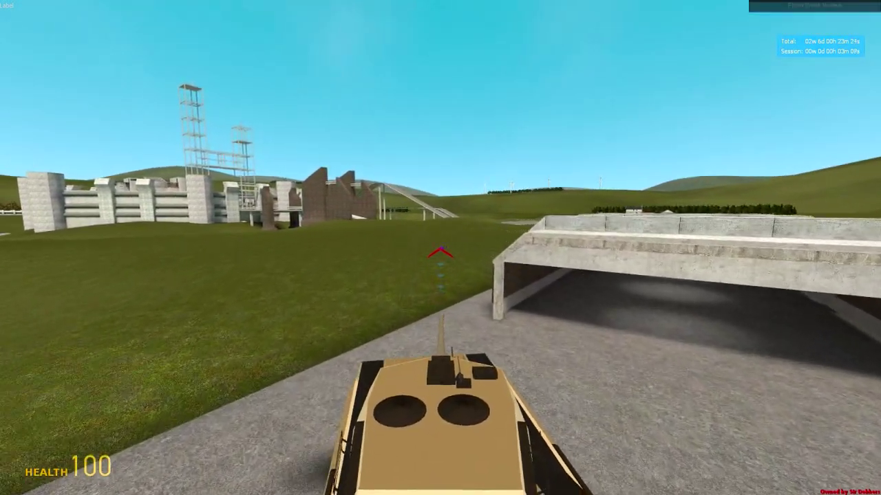
{"action": "key", "text": "w"}
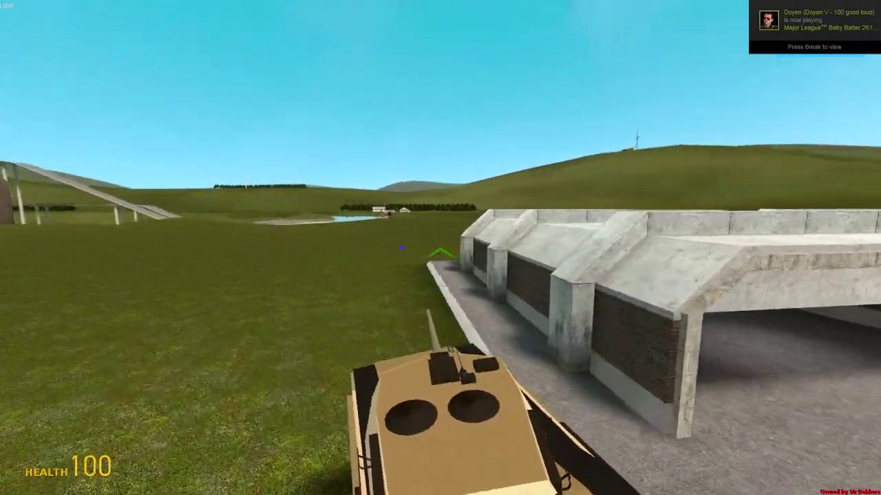
{"action": "key", "text": "w"}
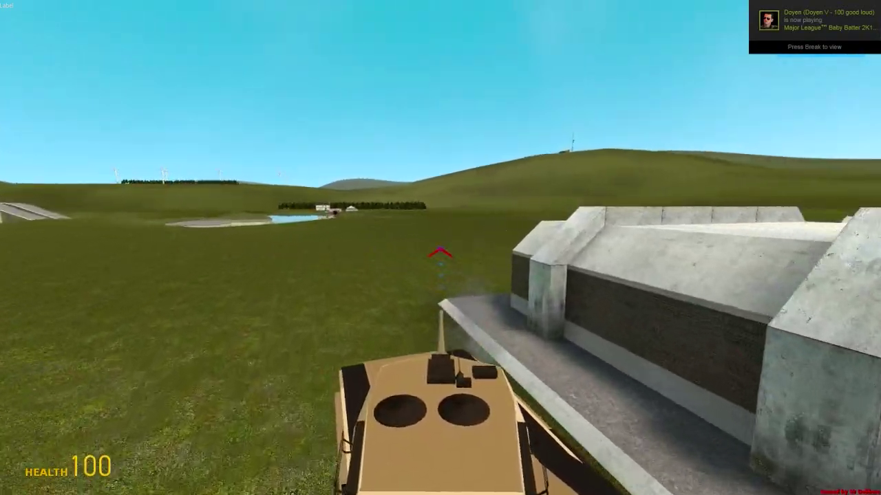
{"action": "key", "text": "w"}
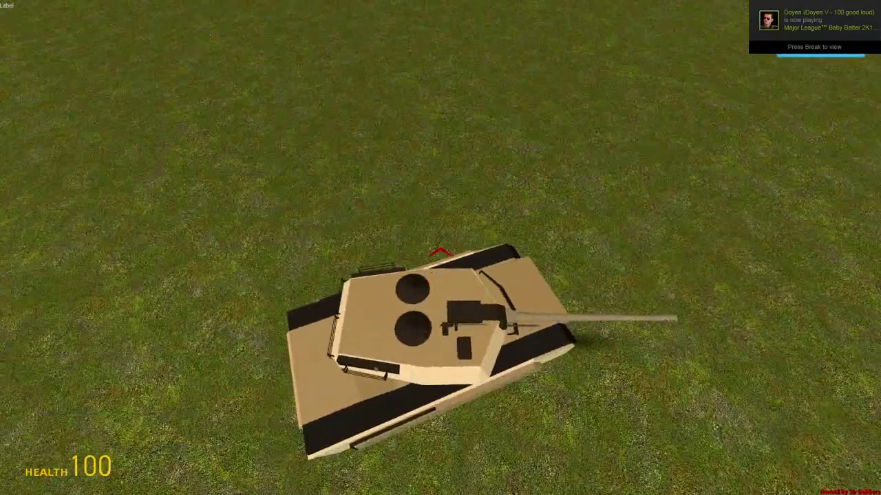
{"action": "key", "text": "w"}
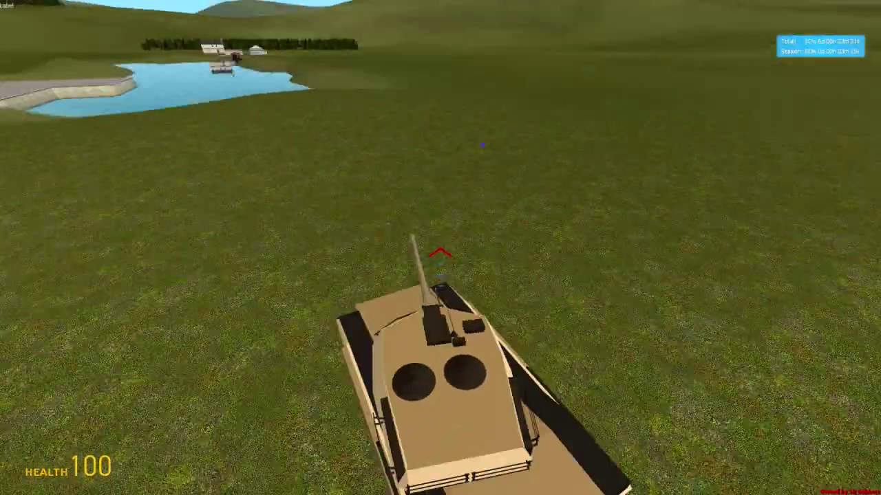
{"action": "key", "text": "w"}
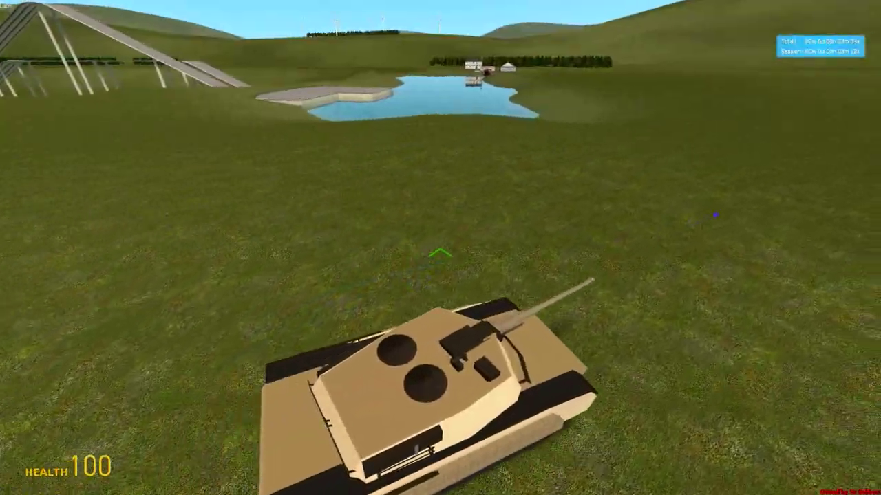
{"action": "key", "text": "w"}
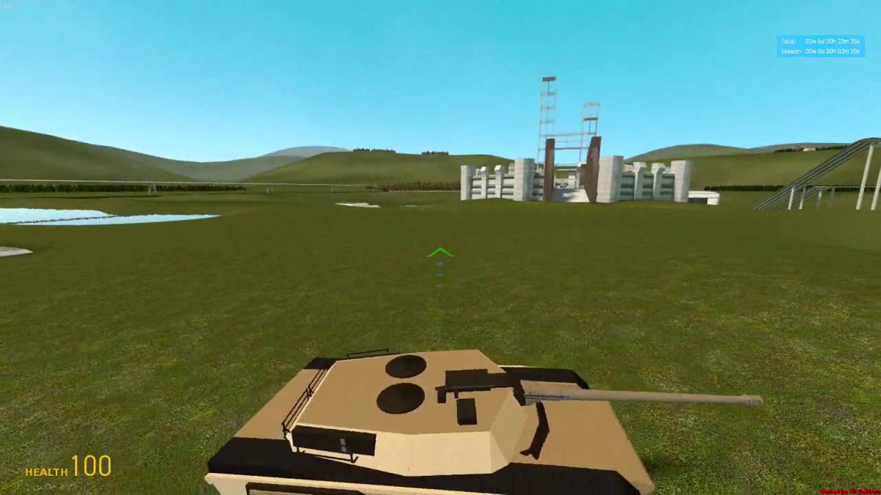